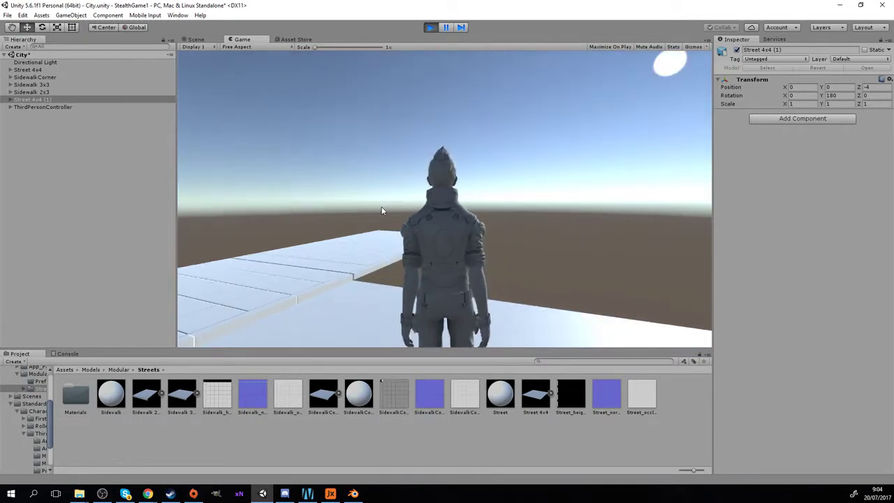
Walk the character around the street and sidewalk pieces in the running game, and end the play test
key(w)
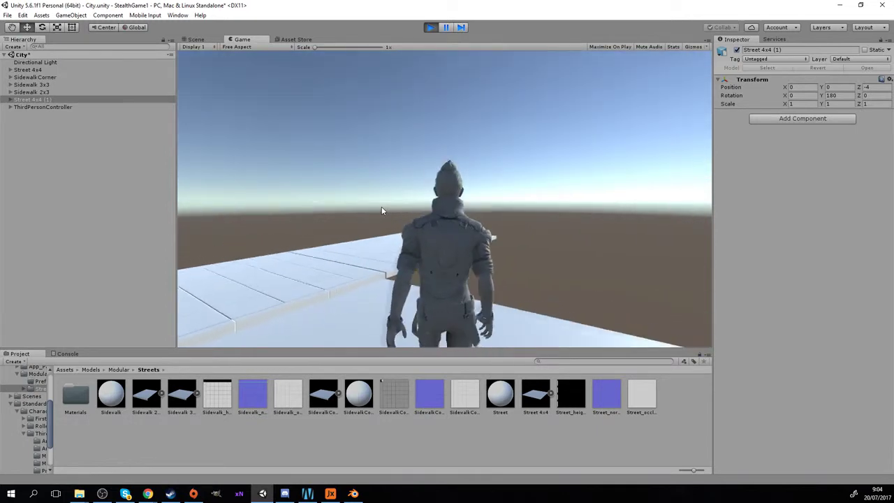
key(a)
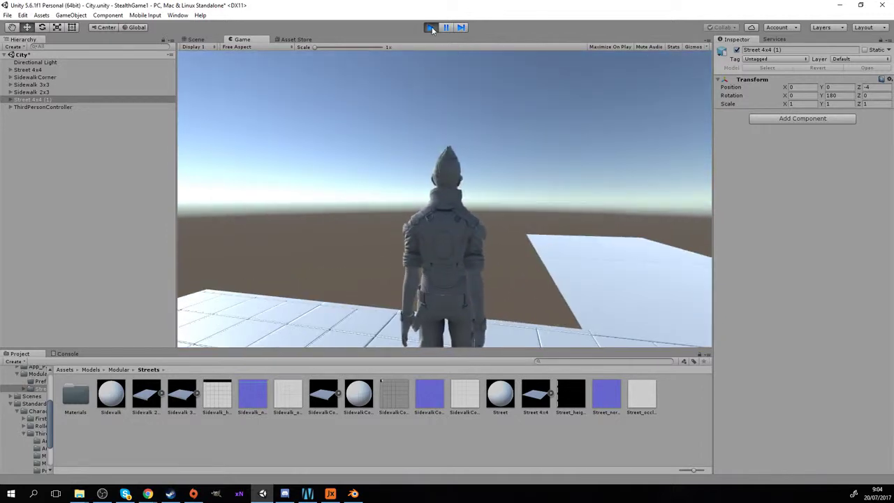
click(430, 27)
Switch the SidewalkCorner material to the Standard (Specular setup) shader
click(367, 403)
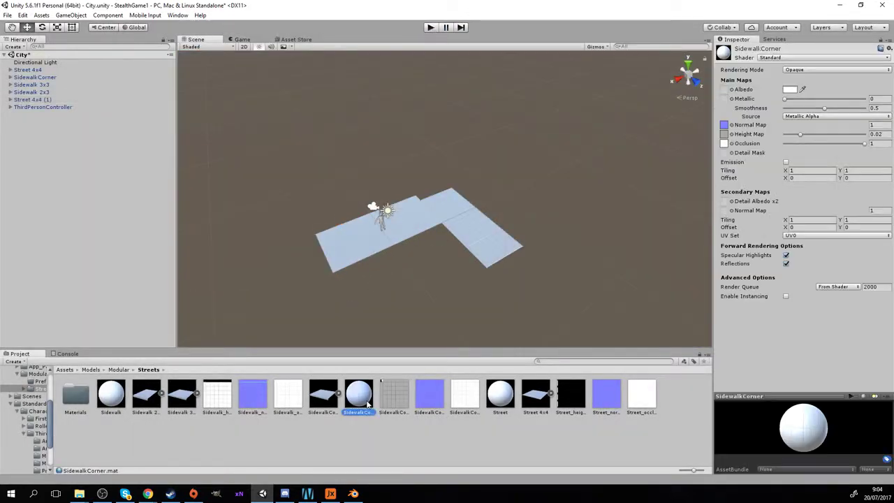
click(810, 57)
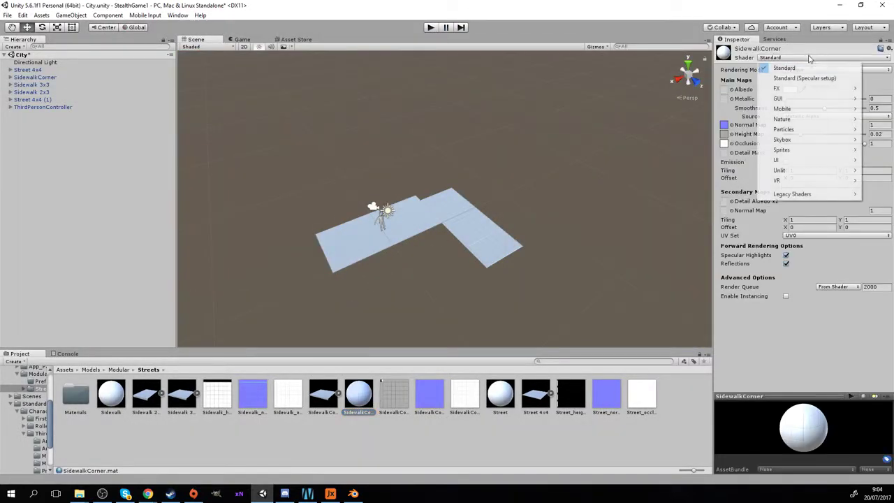
click(809, 76)
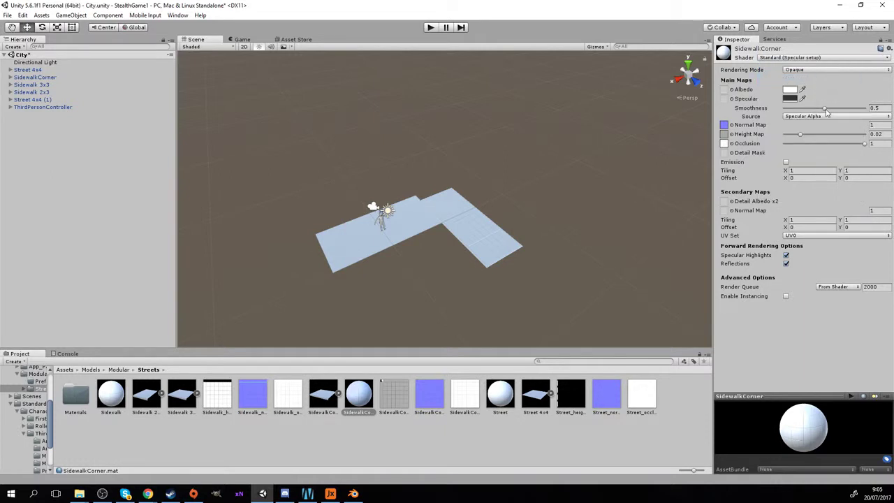
Set the SidewalkCorner material's smoothness to 0.2, height map strength to 0.005 and occlusion to 0.2
click(874, 107)
text(0)
click(877, 133)
drag(800, 134, 764, 139)
click(871, 143)
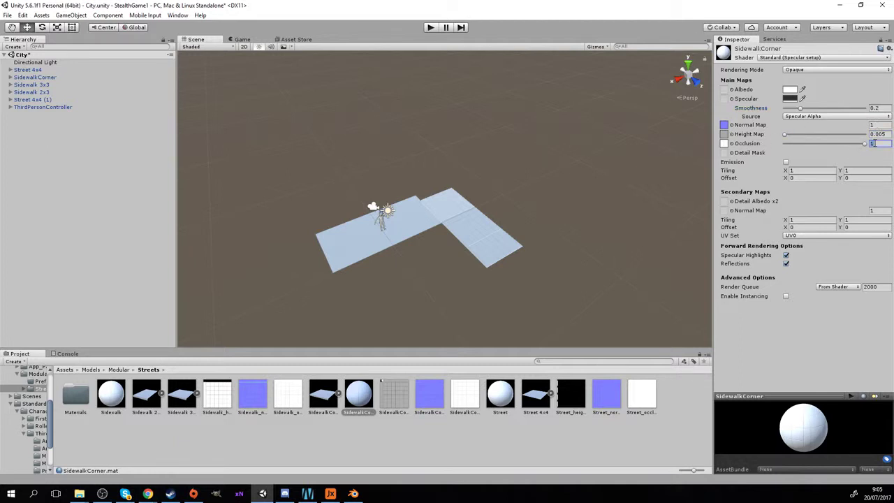
text(.2)
Set the Street material's smoothness to 0.2, occlusion to 0.2 and height map strength to 0.005
click(504, 396)
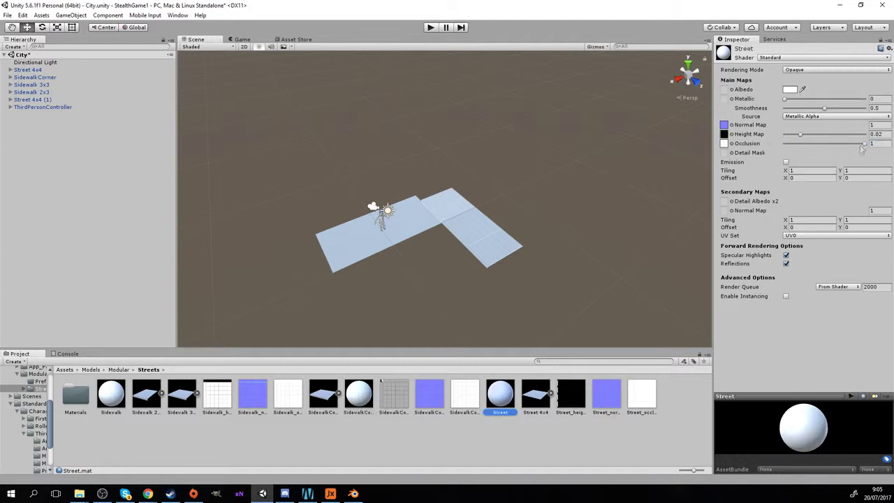
click(872, 125)
click(877, 108)
click(878, 142)
text(0.2)
click(877, 134)
text(0.005)
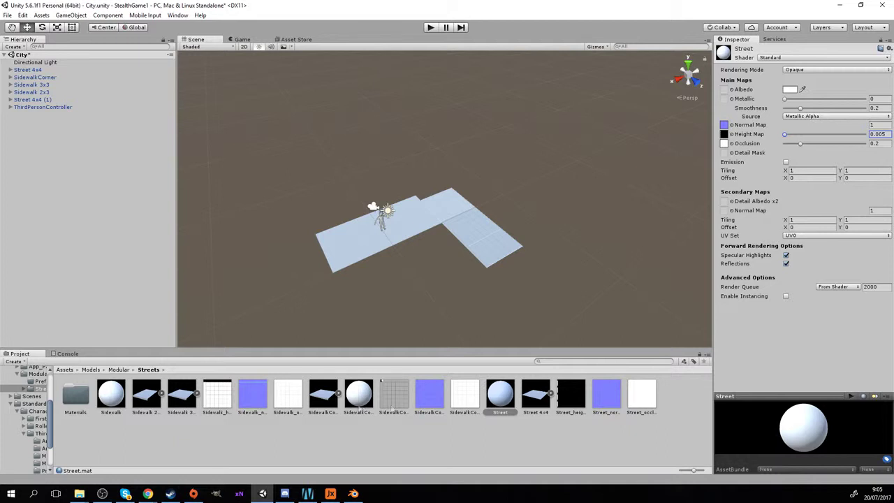
Switch the Sidewalk material to the Standard (Specular setup) shader
click(125, 400)
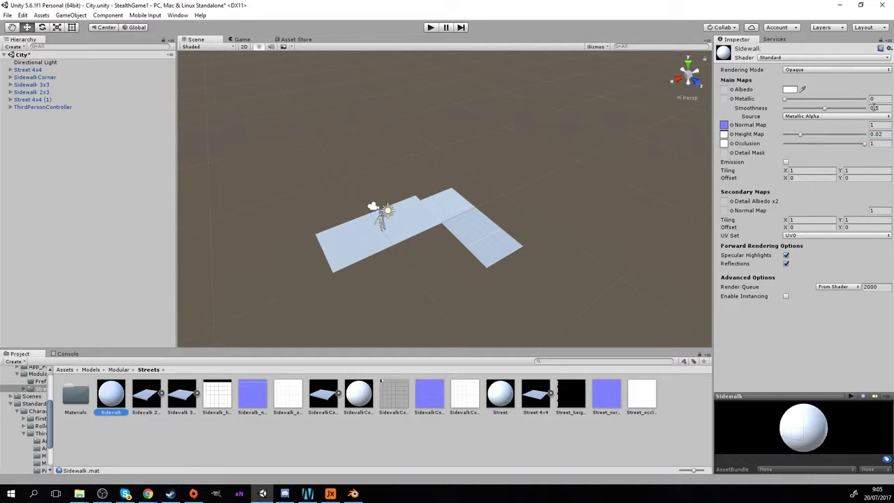
click(805, 58)
click(810, 67)
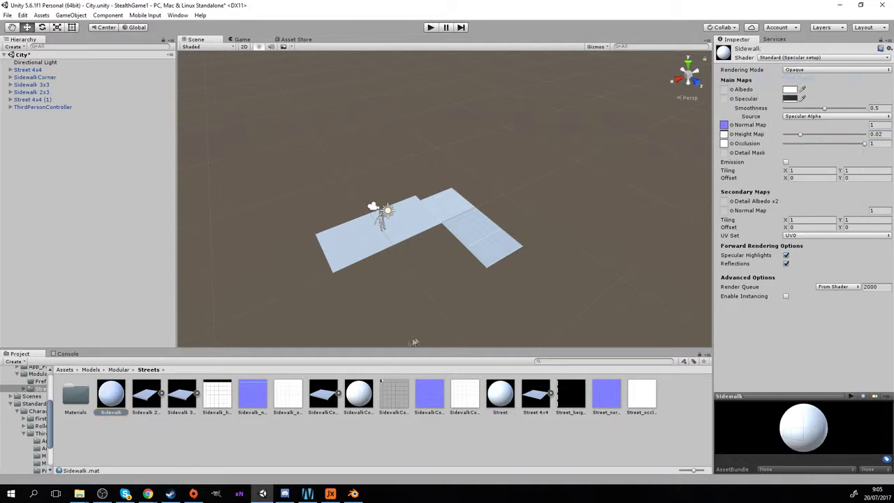
Switch the Street material to the Standard (Specular setup) shader
click(357, 397)
click(496, 398)
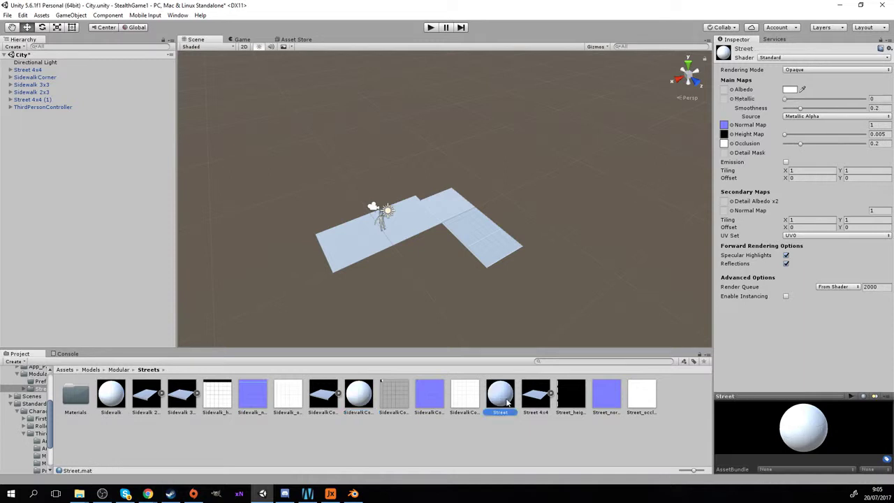
click(802, 57)
click(806, 78)
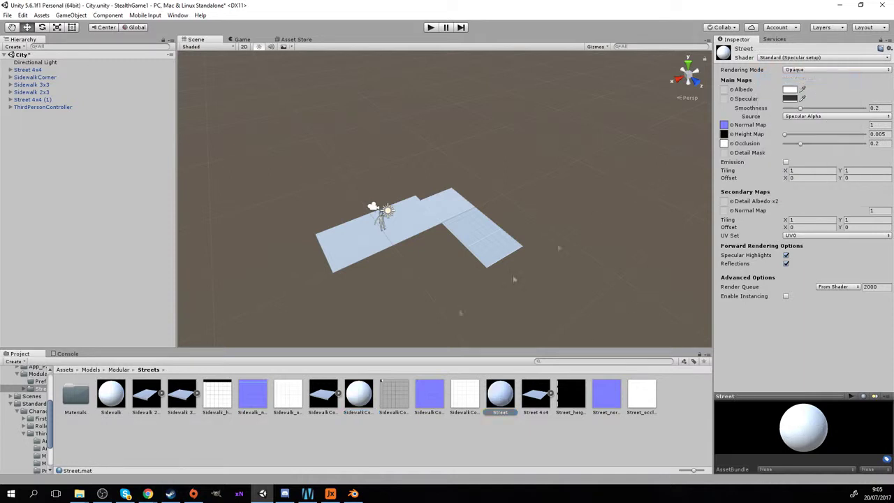
Set the Sidewalk material's smoothness to 0.2, height map strength to 0.005 and occlusion to 0.2
click(123, 396)
click(874, 108)
drag(863, 144, 719, 138)
Play-test the City scene, walking the character over the street and sidewalk to examine the adjusted materials, and stop the game
click(430, 28)
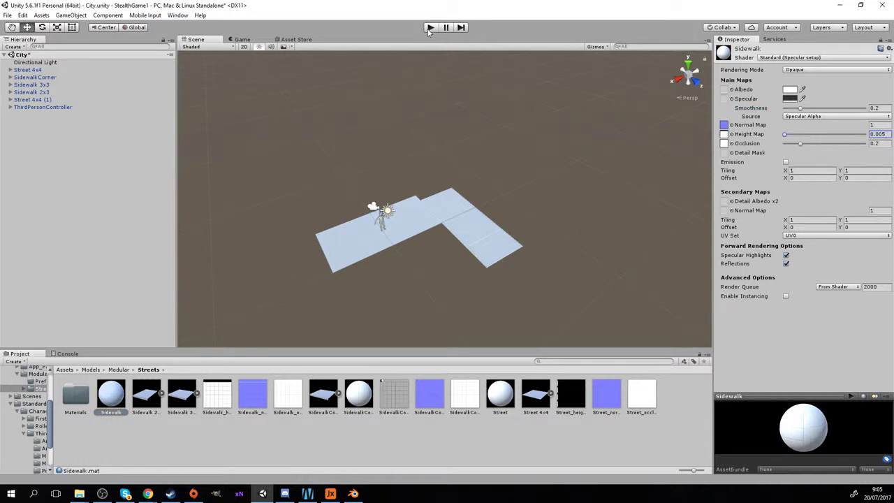
key(a)
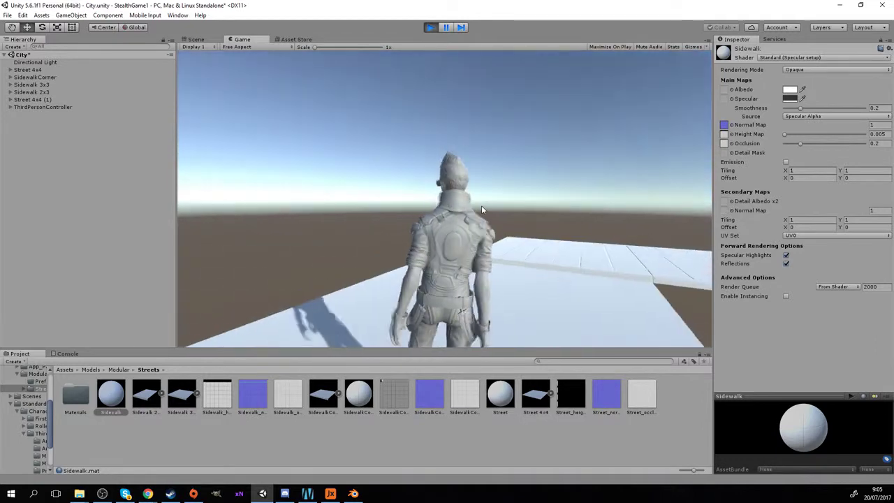
key(w)
key(d)
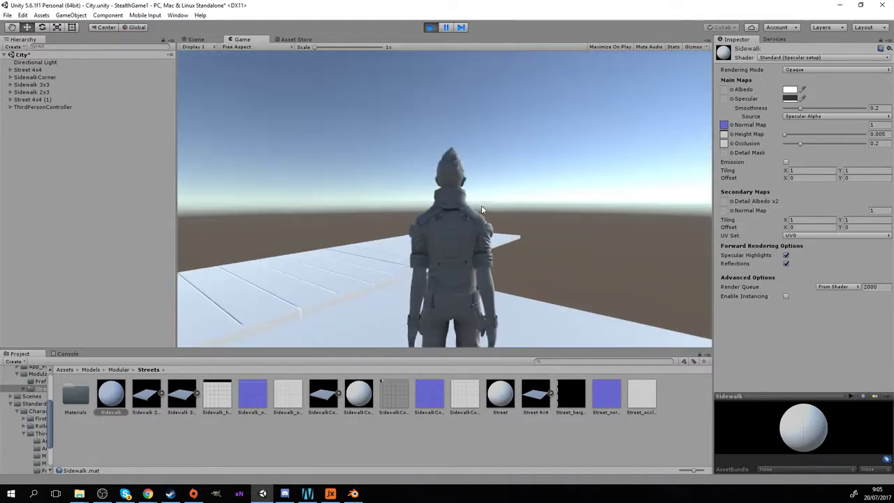
key(a)
key(w)
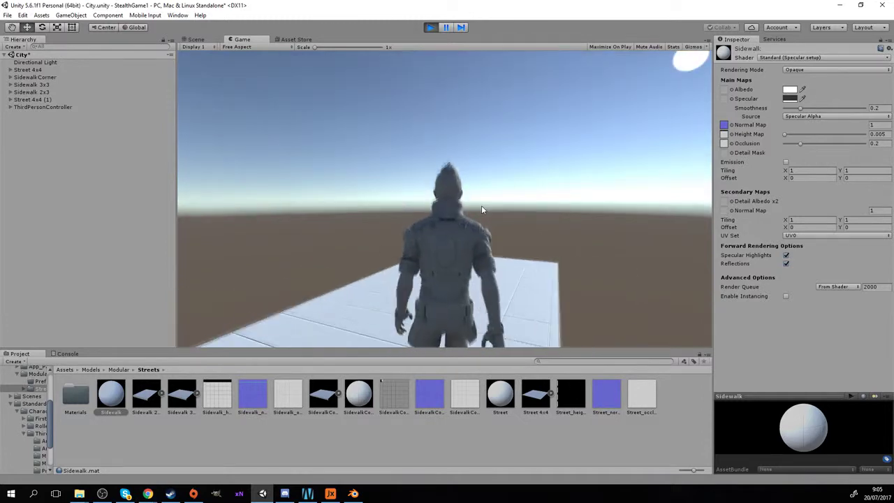
key(a)
key(d)
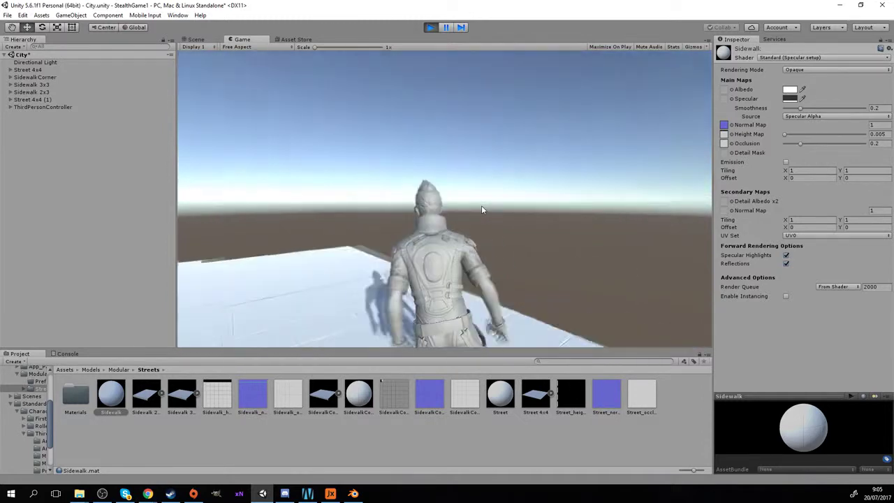
key(w)
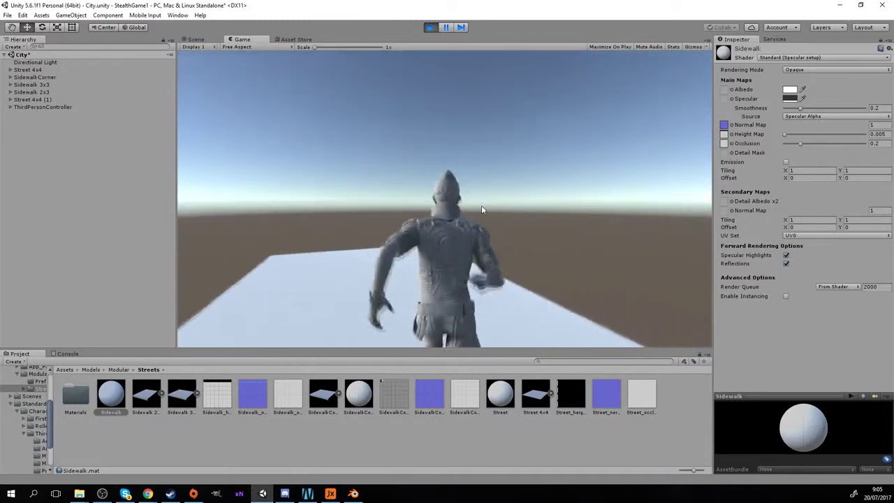
key(a)
key(d)
key(a)
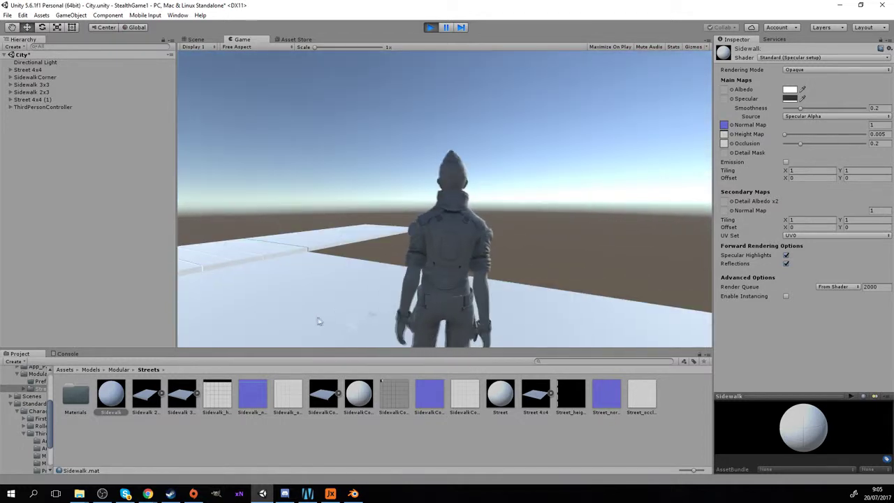
key(d)
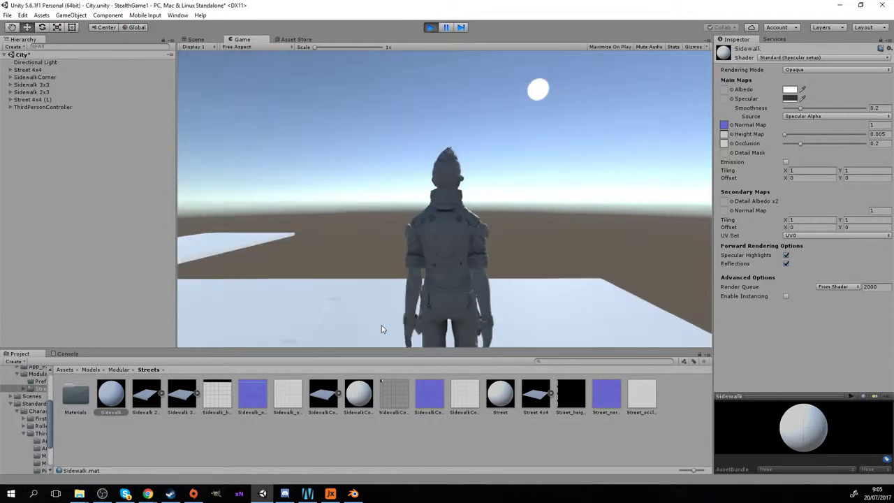
key(w)
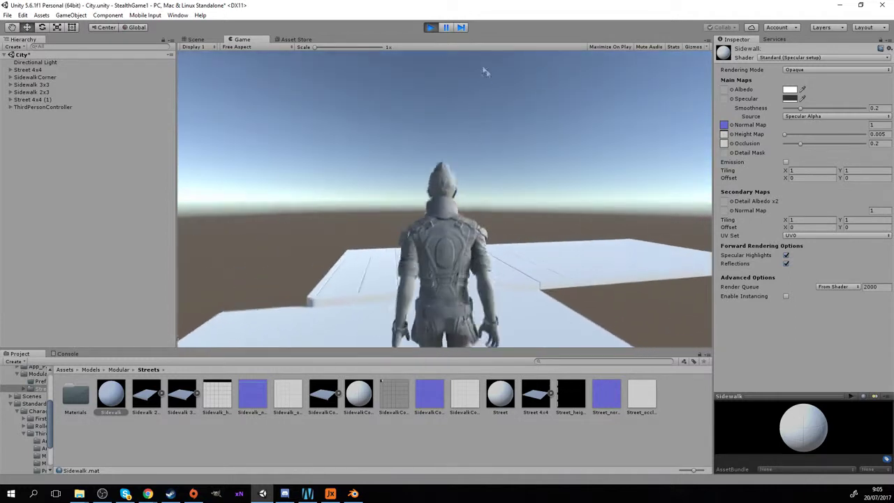
key(ctrl+p)
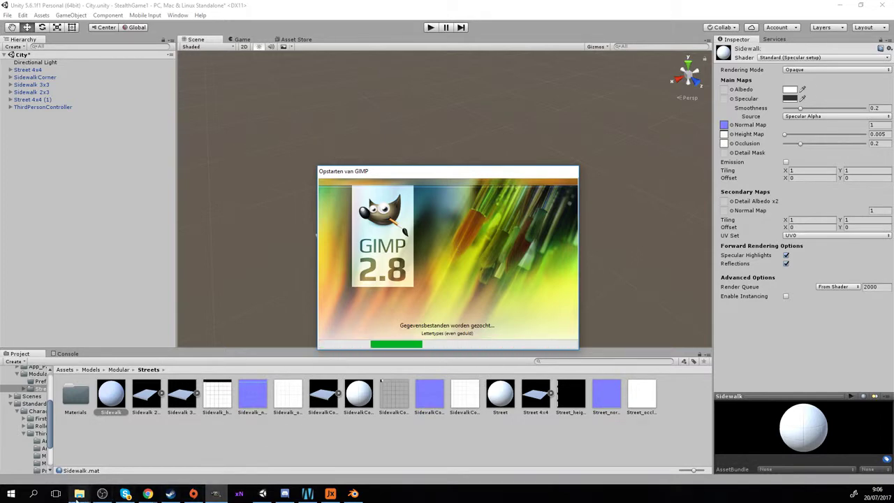
Switch to GIMP and move the toolbox and the layers and brushes dock to opposite sides of the canvas
mouse_move(101, 486)
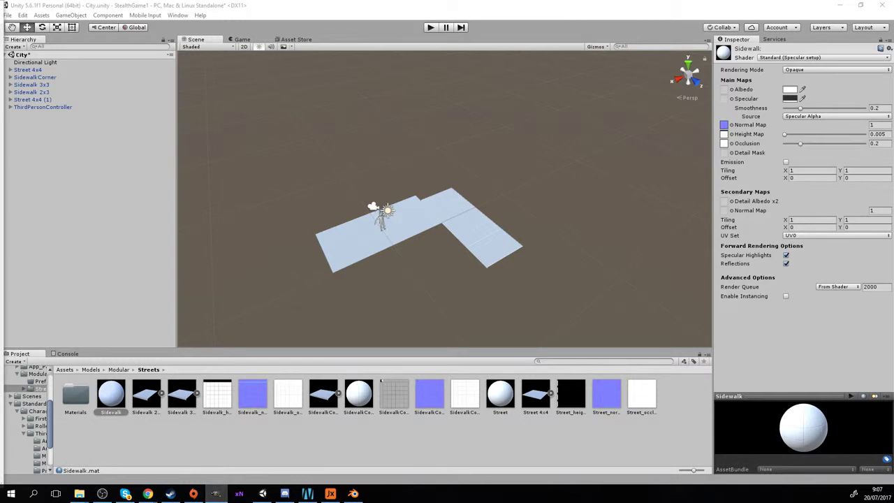
click(216, 493)
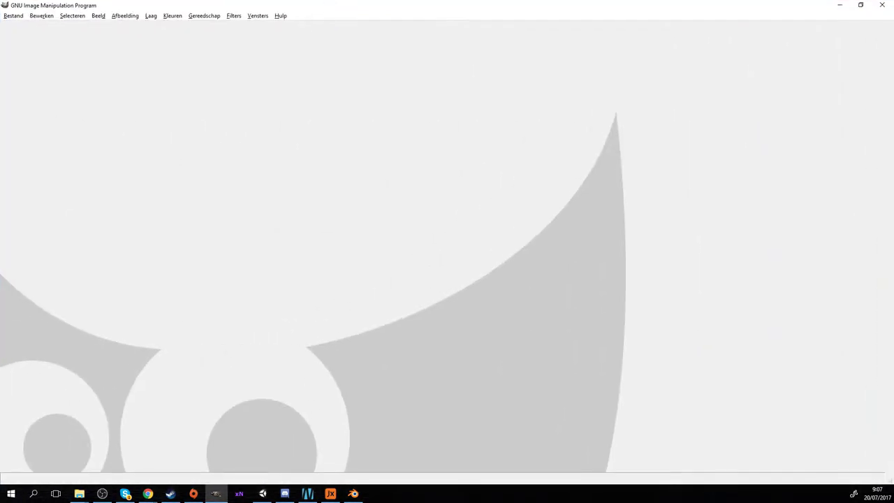
drag(228, 46, 49, 53)
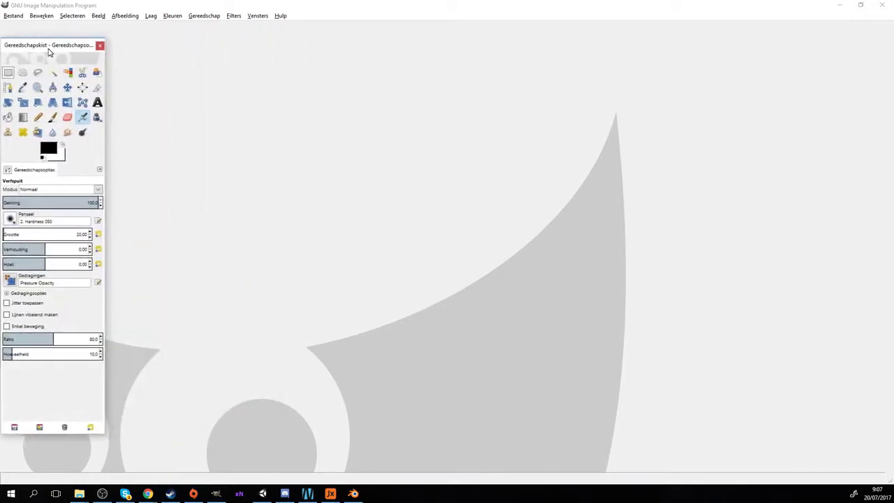
drag(134, 37, 841, 54)
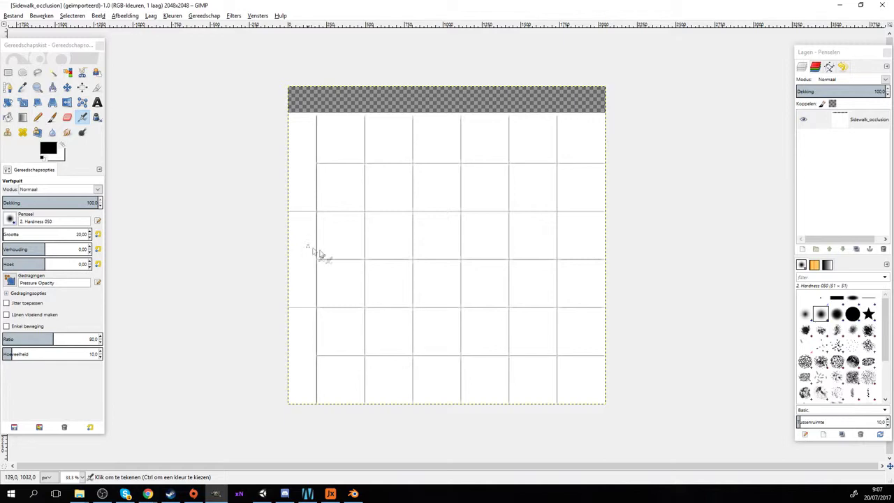
Examine the tile seams of the Sidewalk_occlusion image up close and as a whole
key(plus)
key(minus)
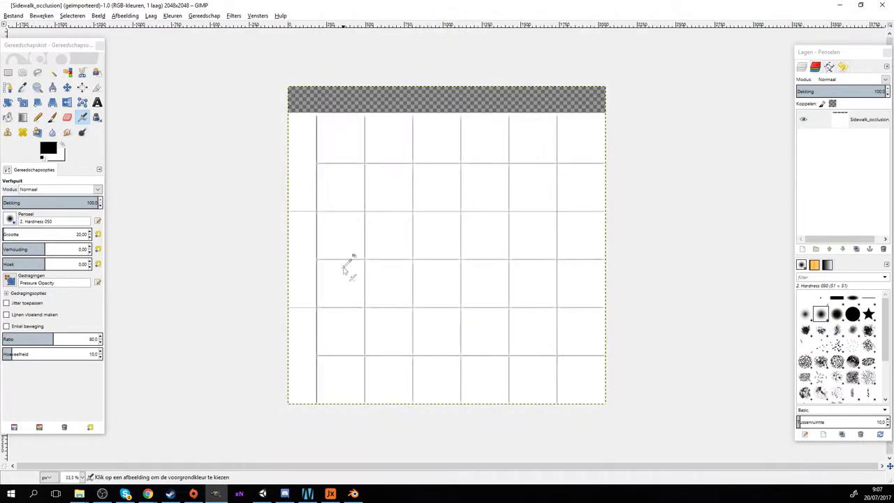
key(plus)
key(plus)
key(plus)
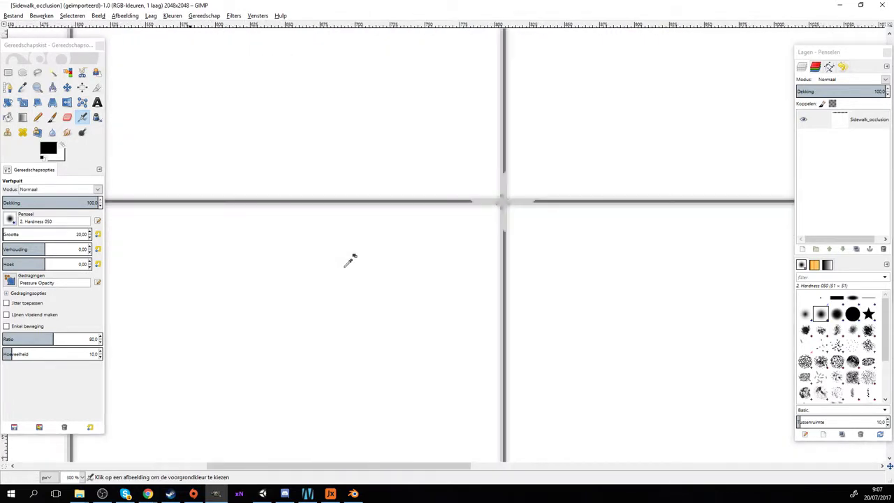
key(minus)
key(minus)
key(minus)
key(minus)
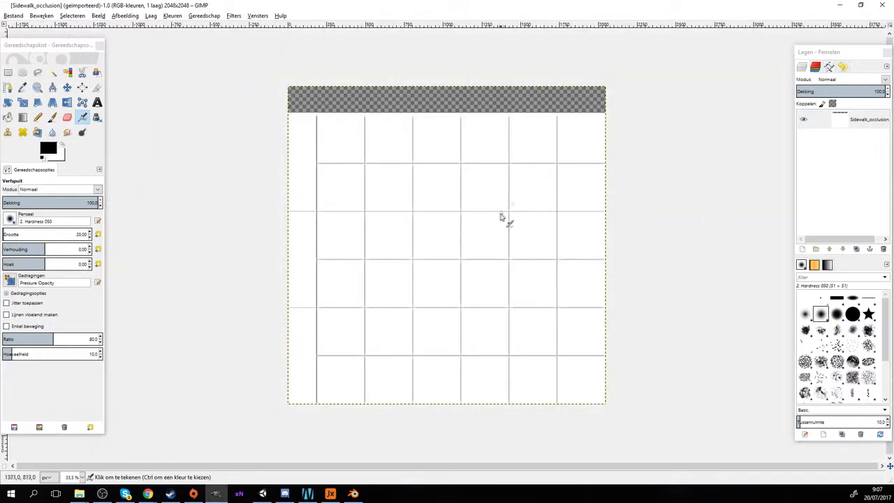
drag(505, 219, 479, 229)
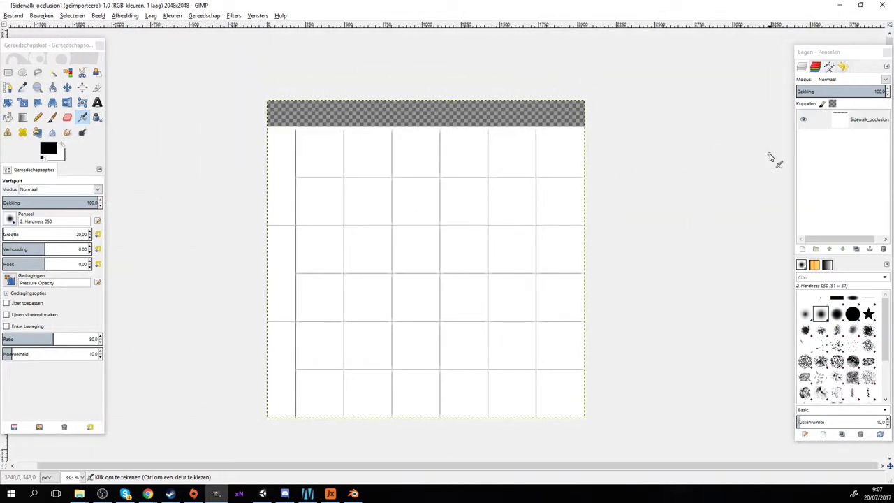
Add a transparent 2048 × 2048 px layer named "color" to the Sidewalk_occlusion image
right_click(850, 151)
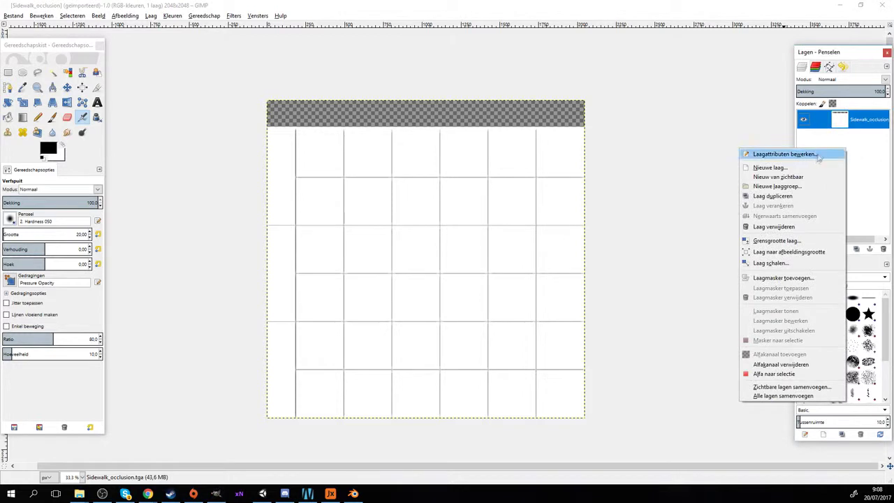
click(803, 167)
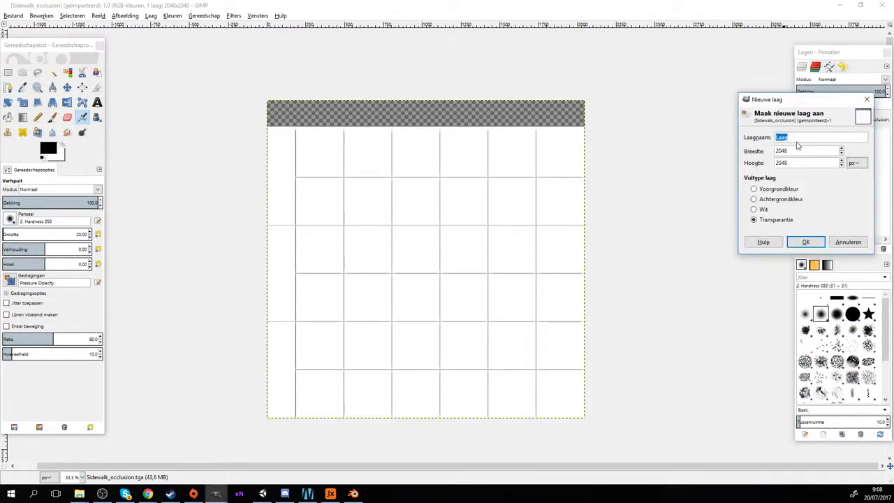
text(color)
key(Return)
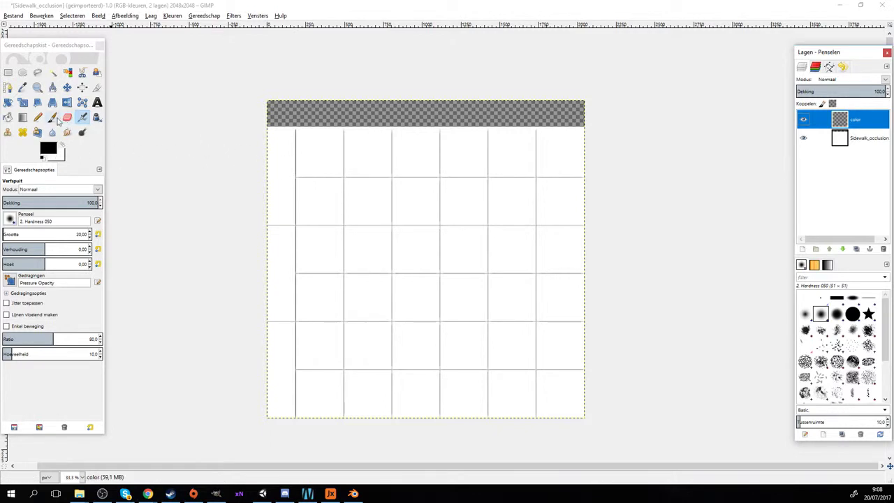
Activate Bucket Fill for the "color" layer and set the foreground color to the light blue-grey d2dbdc
click(37, 118)
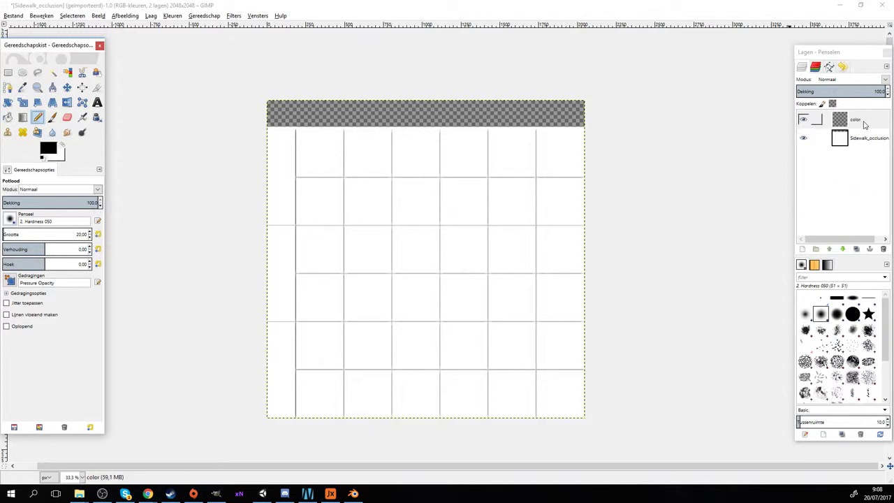
click(863, 123)
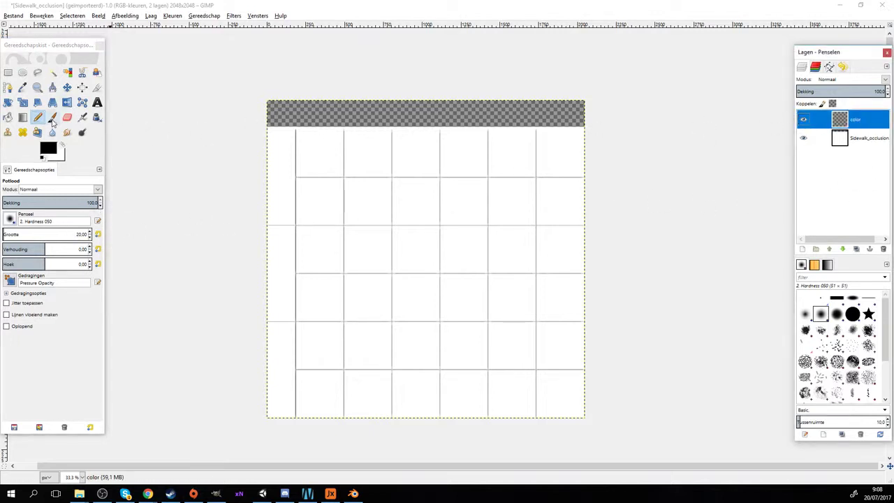
key(shift+b)
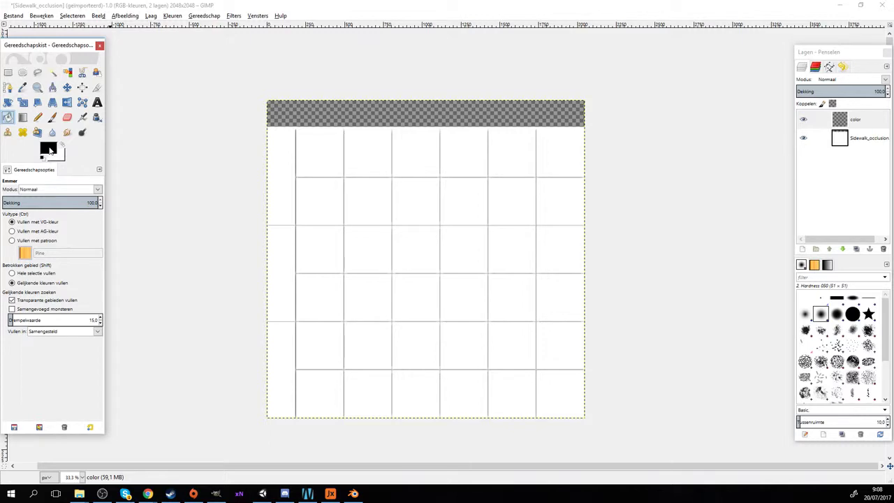
click(49, 148)
drag(277, 82, 190, 44)
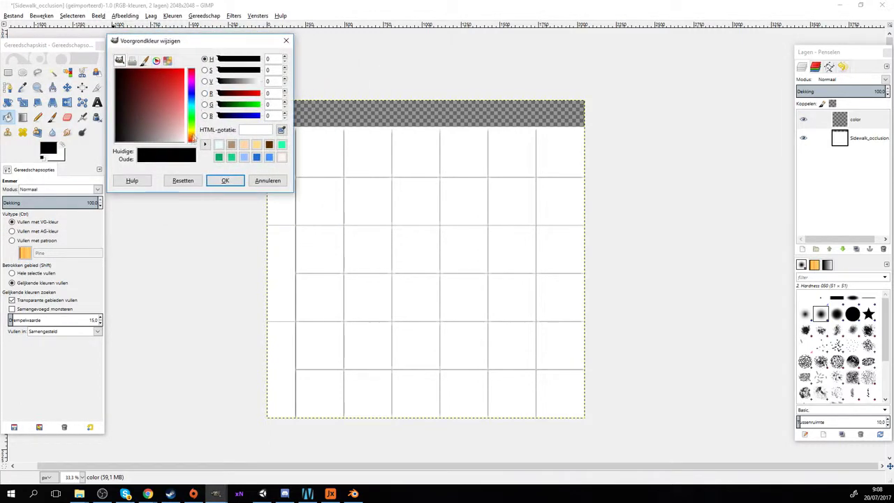
mouse_move(179, 134)
mouse_down()
mouse_move(170, 148)
mouse_move(193, 139)
mouse_up()
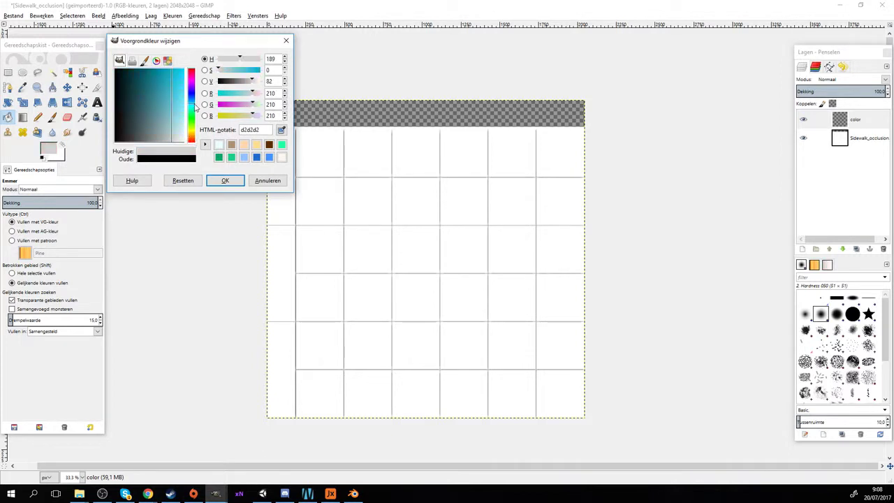
drag(169, 136, 175, 142)
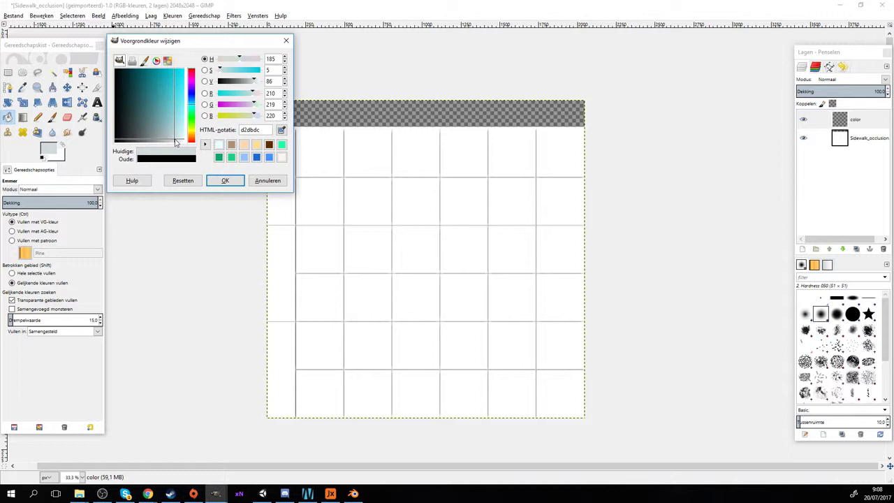
click(230, 183)
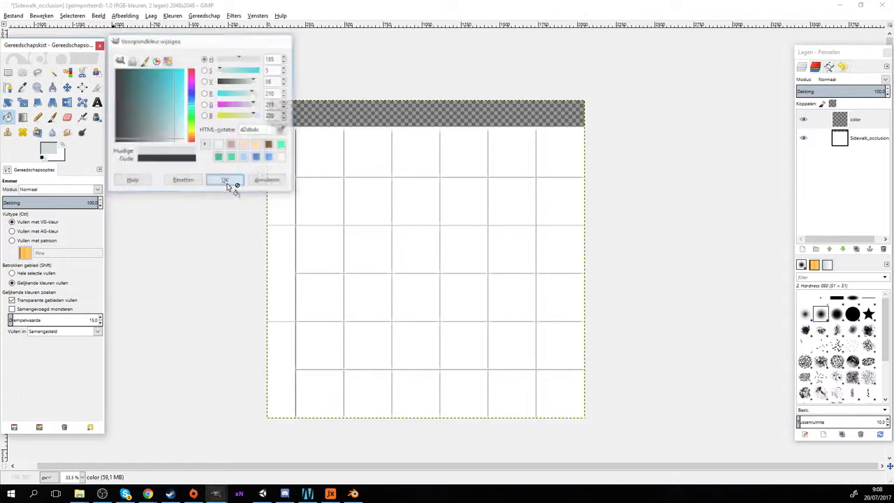
Fill the whole "color" layer with the foreground color and set its layer mode to Multiply (Vermenigvuldigen)
click(375, 174)
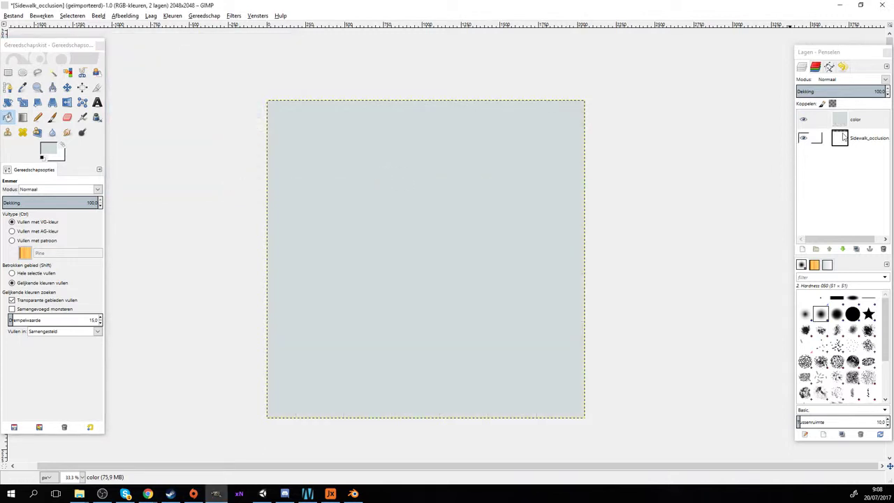
click(826, 81)
click(844, 170)
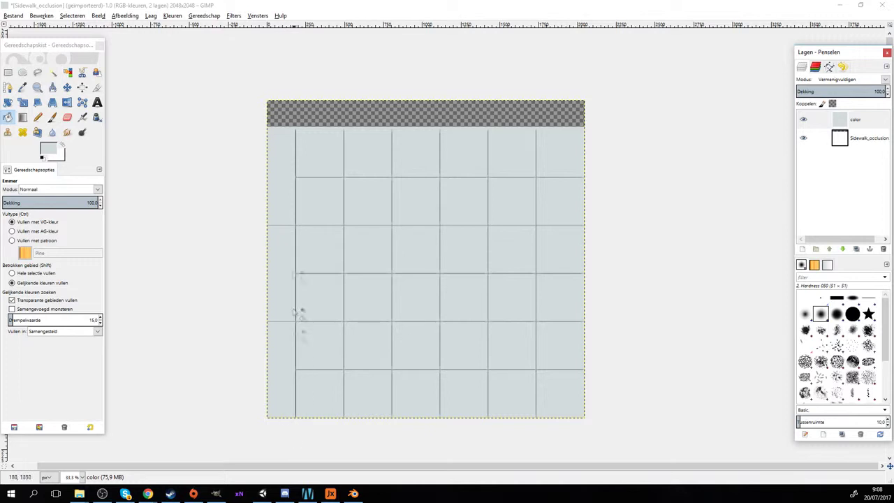
Add a transparent 2048 × 2048 px layer named "Detailed" above the "color" layer
right_click(828, 174)
click(797, 189)
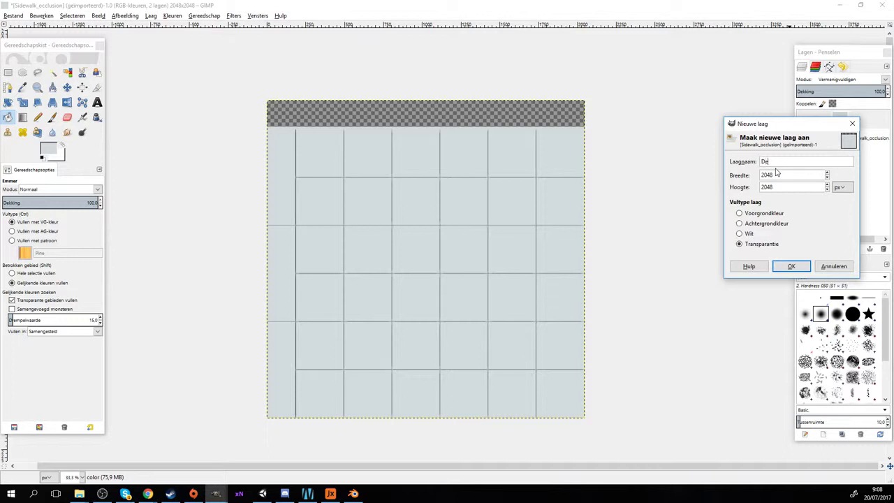
text(Detailed)
key(Return)
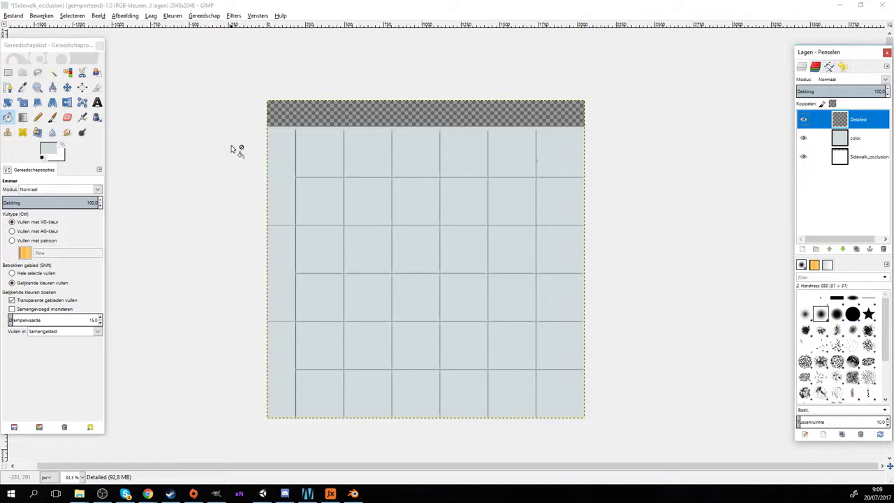
Change the foreground color to a light warm beige-grey
click(49, 148)
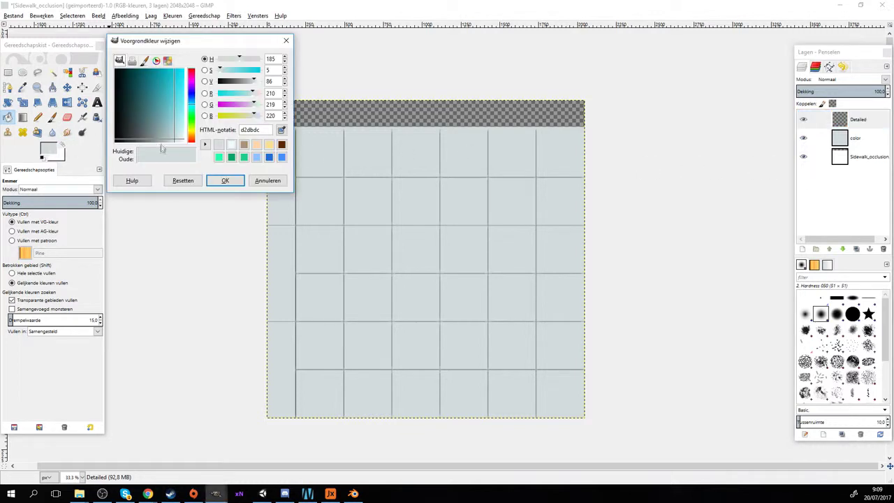
drag(188, 134, 192, 137)
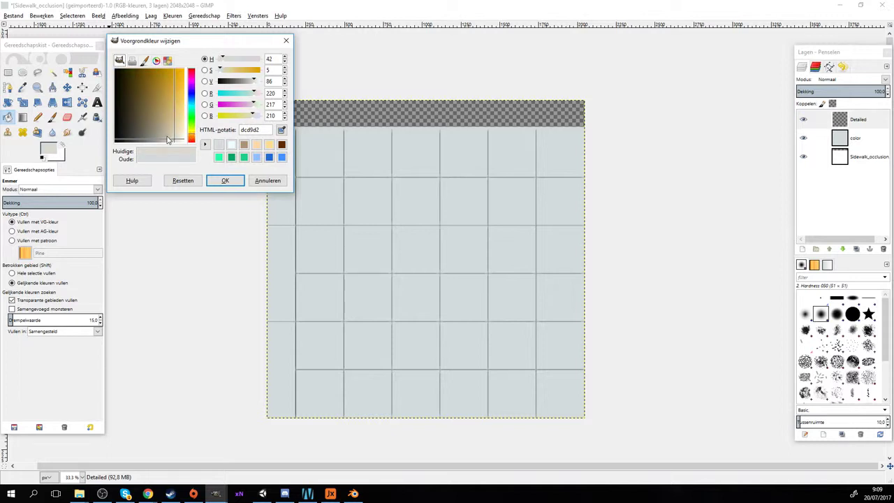
drag(168, 140, 174, 141)
click(220, 179)
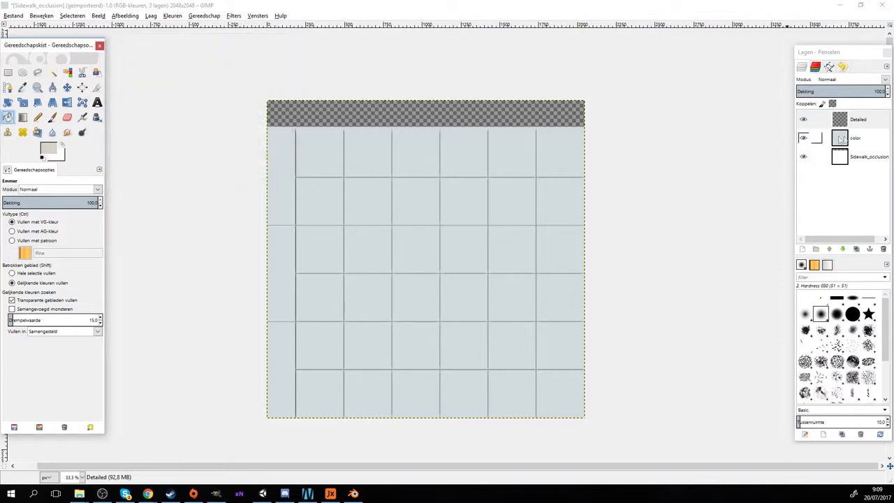
Outline the narrow curb strip along the texture's left edge with straight Pencil lines at brush size 20 on the "Detailed" layer
click(52, 117)
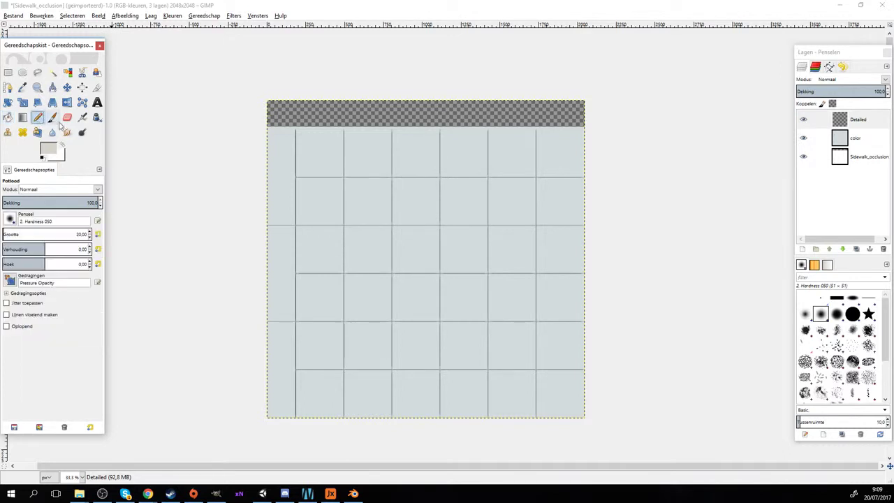
click(37, 119)
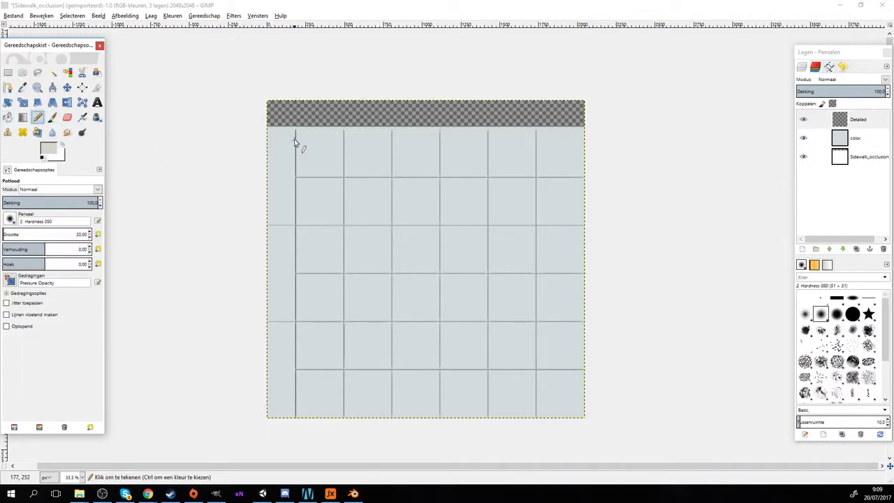
ctrl+scroll(295, 135, up, 2)
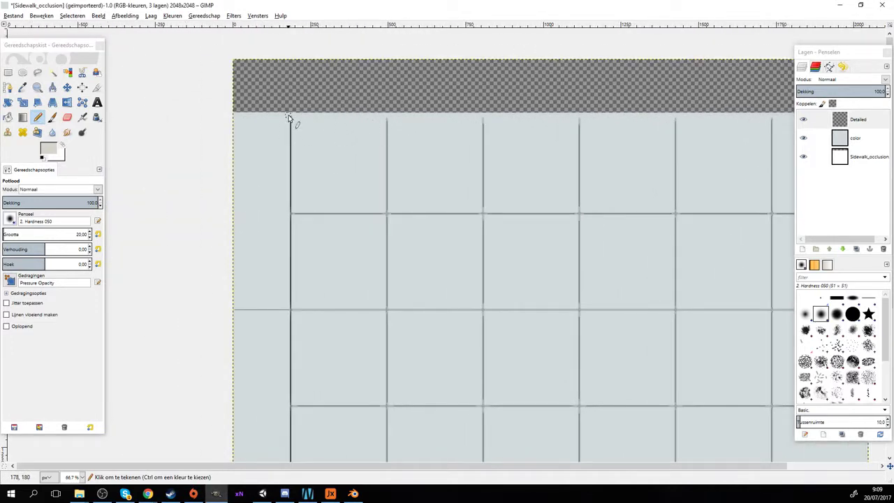
scroll(293, 125, down, 5)
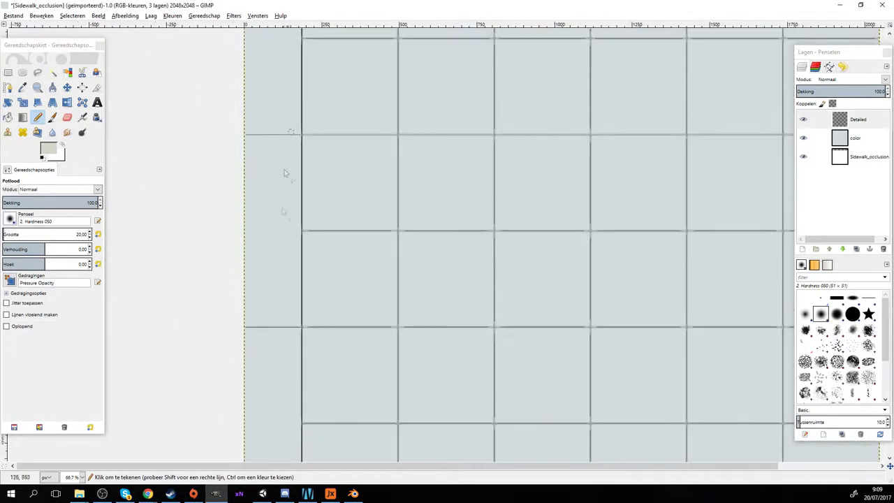
scroll(295, 129, down, 10)
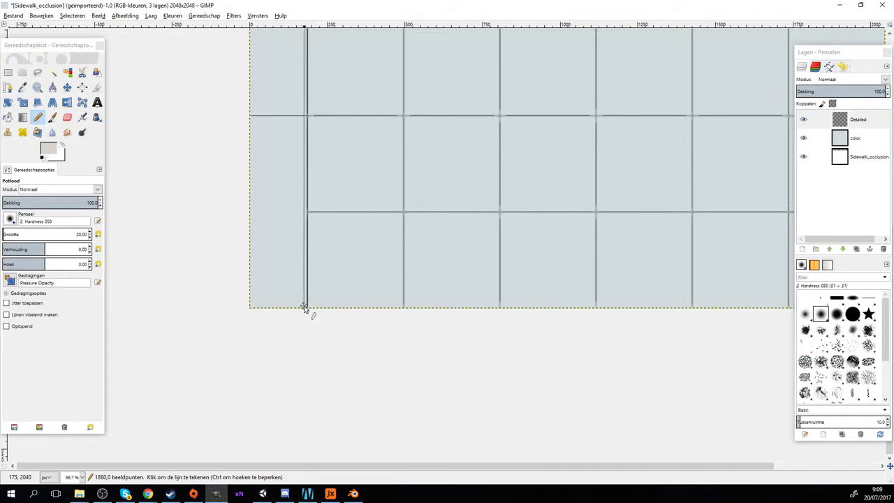
shift+click(303, 308)
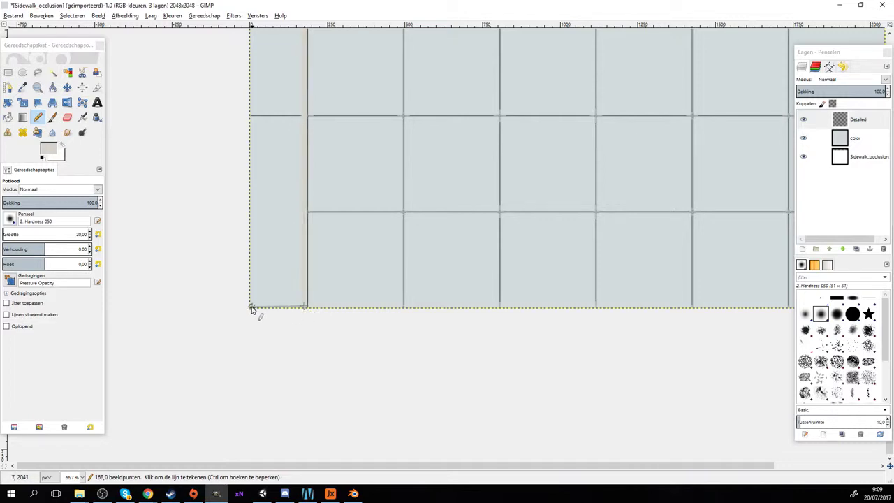
scroll(260, 314, up, 5)
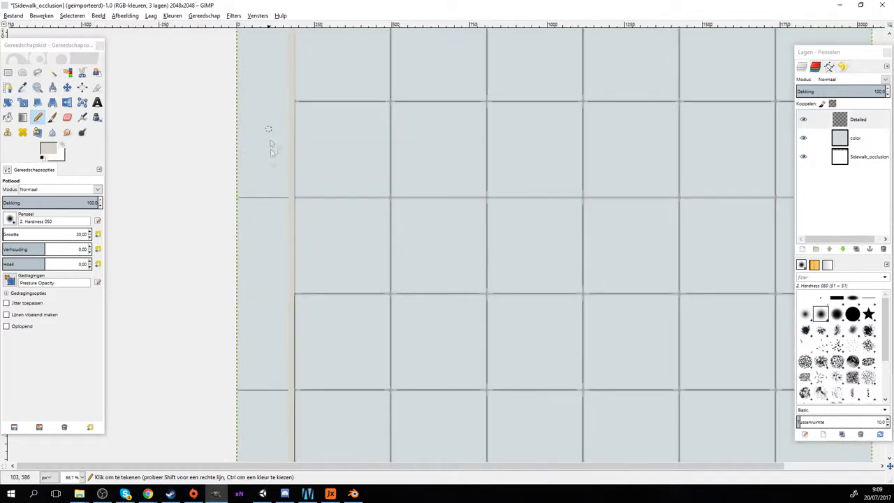
scroll(267, 325, up, 5)
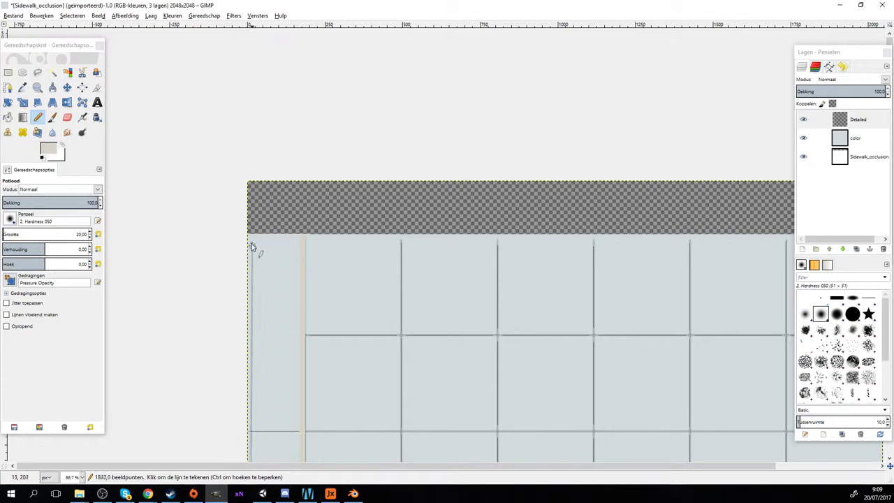
shift+click(250, 238)
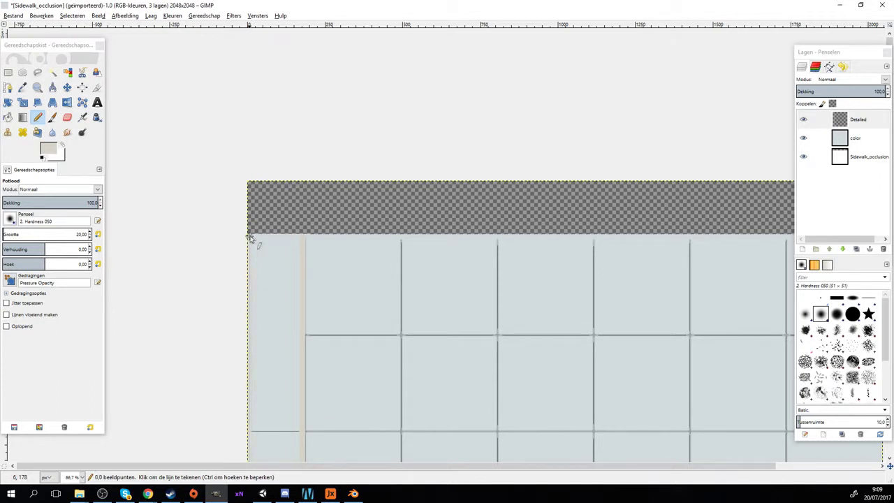
shift+click(302, 236)
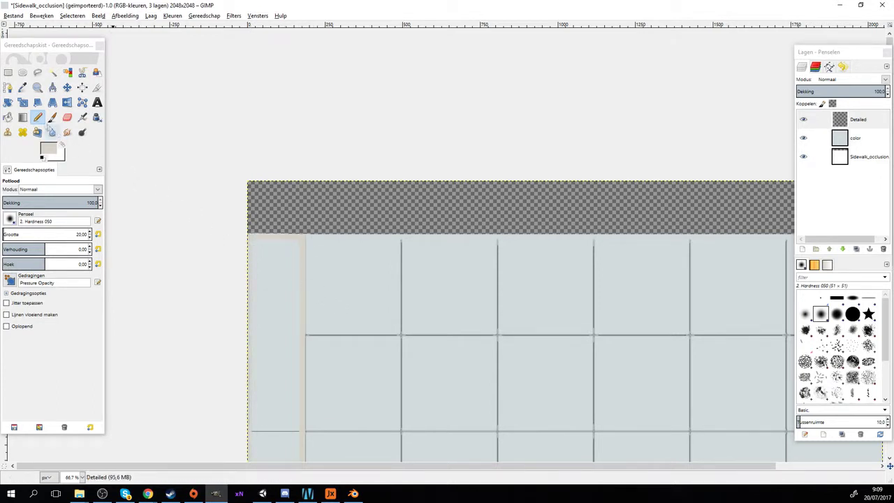
Fill the outlined curb strip with the beige foreground color and set the "Detailed" layer's mode to Multiply (Vermenigvuldigen)
click(7, 119)
click(263, 269)
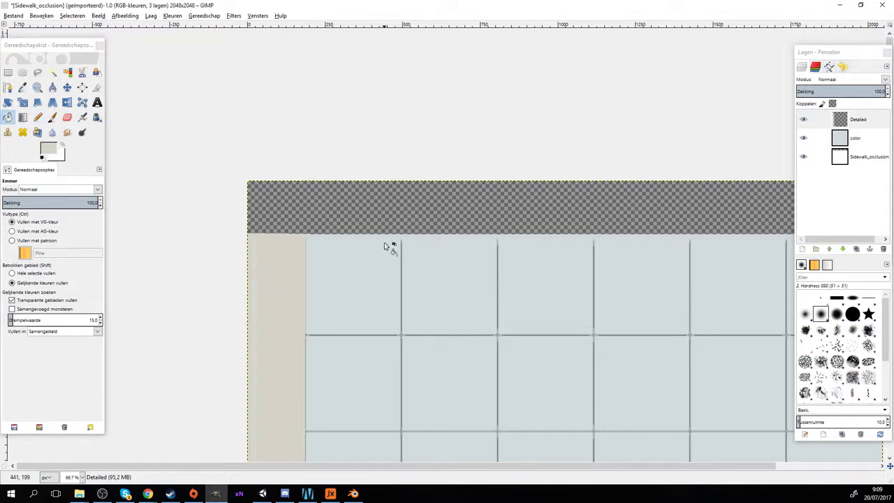
scroll(386, 244, down, 6)
scroll(391, 246, up, 7)
scroll(401, 249, down, 2)
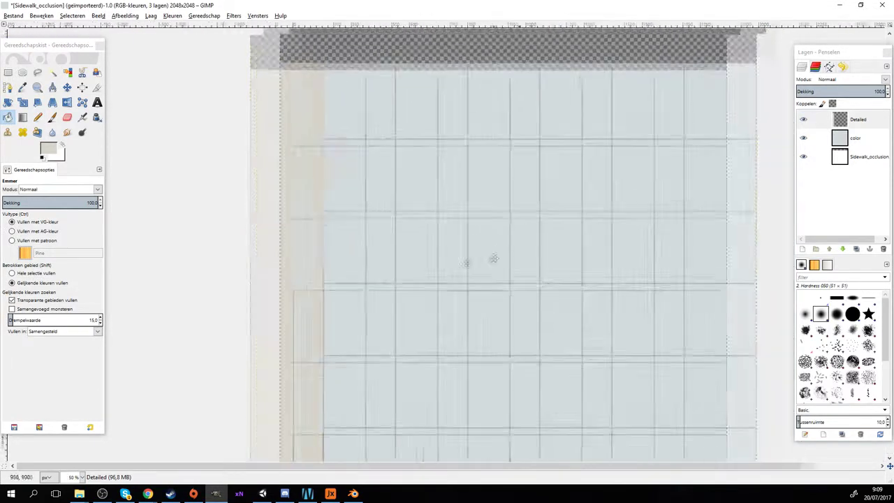
scroll(399, 241, down, 1)
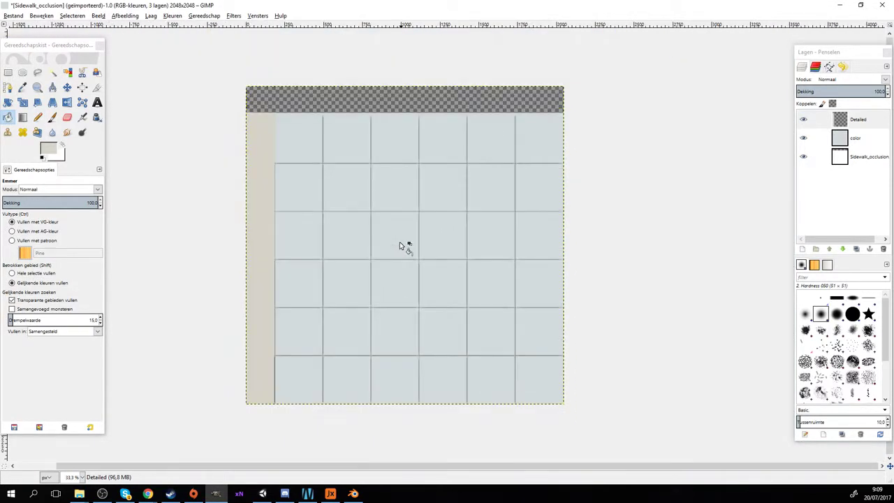
click(828, 81)
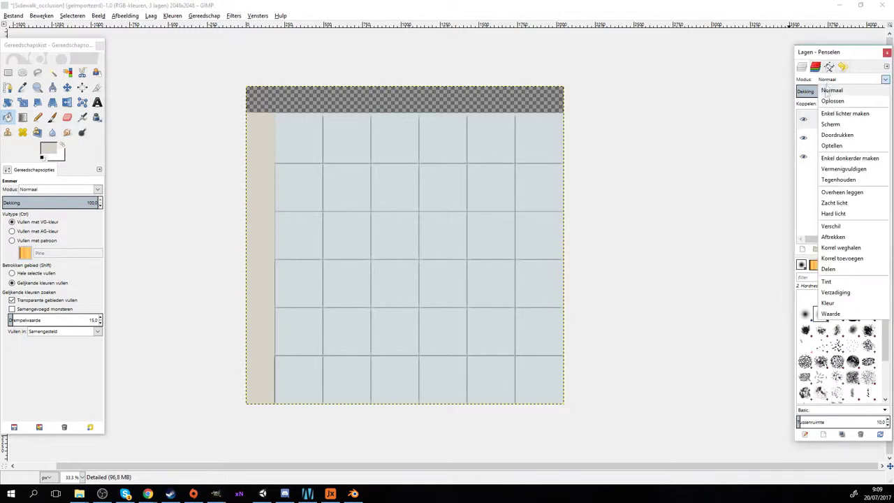
click(844, 169)
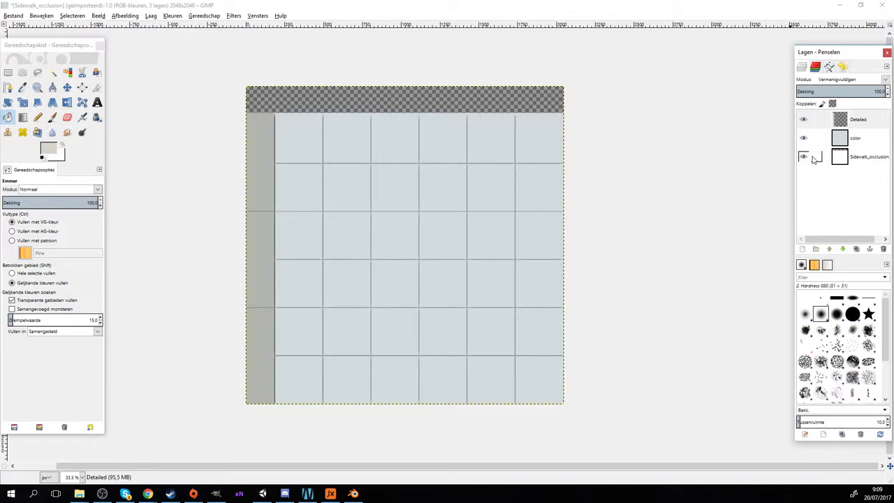
Erase a straight line along the curb strip's inner edge on the "color" layer with a size 20 hard-edged Eraser
click(859, 142)
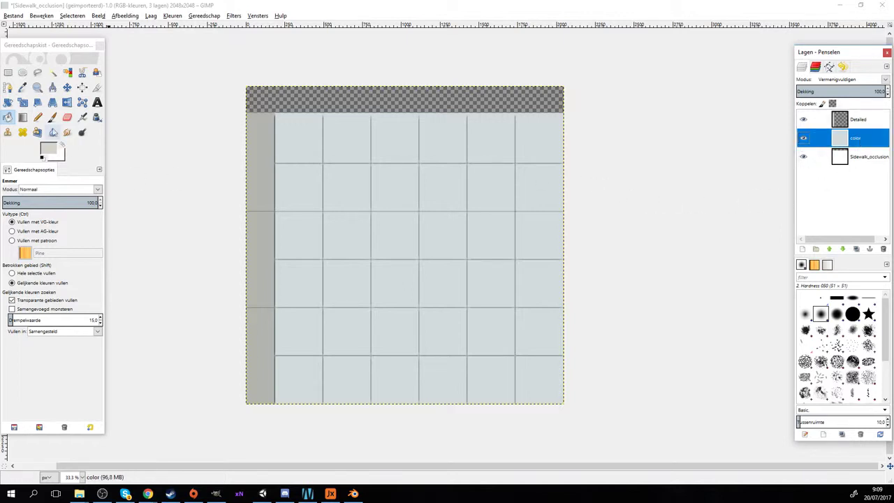
click(67, 117)
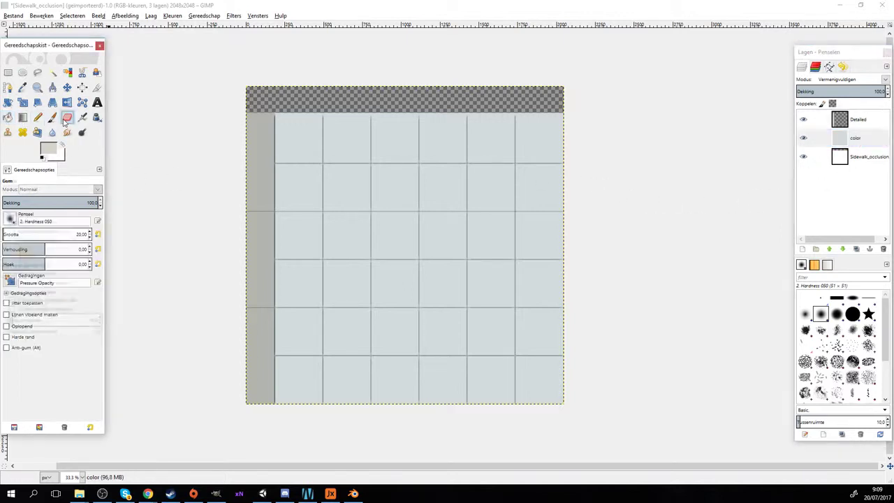
scroll(271, 129, up, 2)
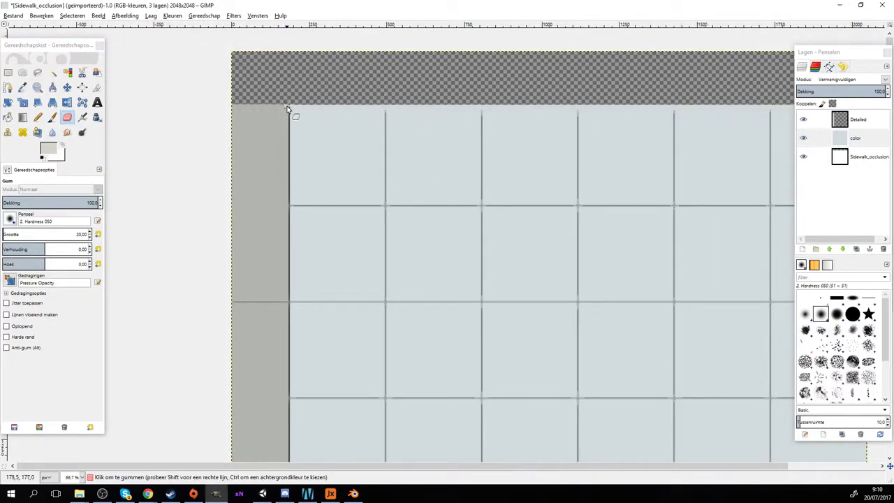
scroll(290, 143, up, 2)
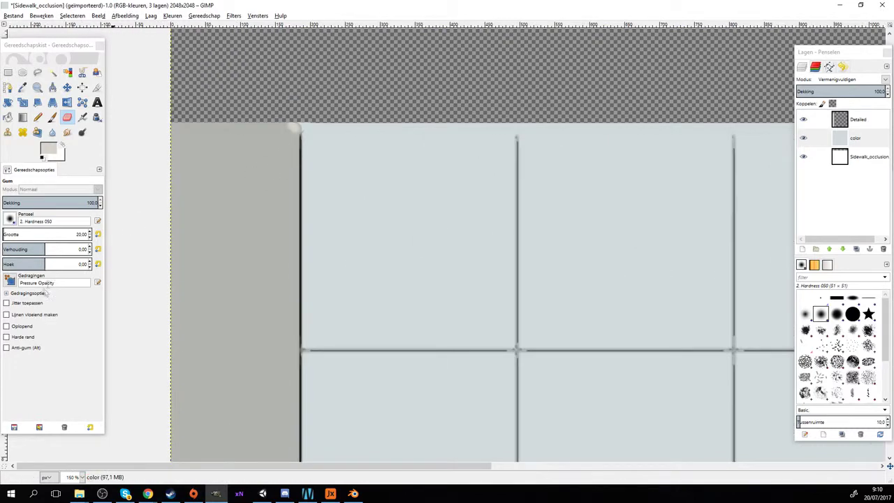
click(12, 337)
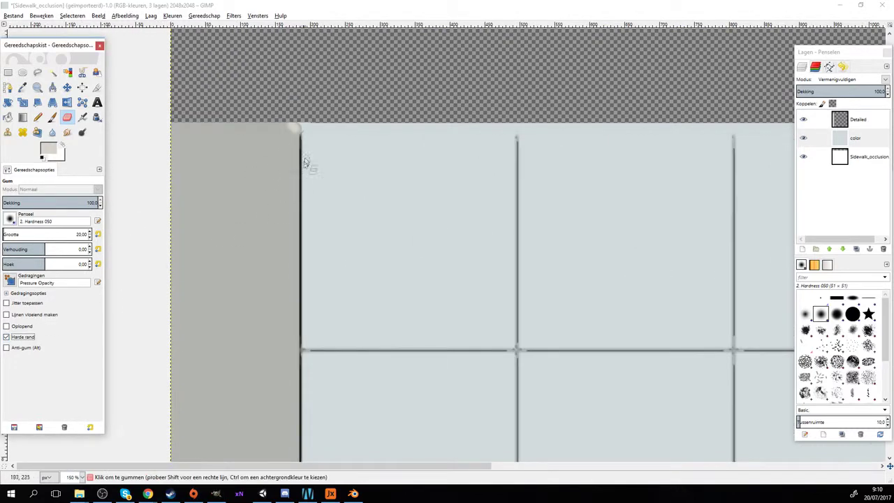
click(296, 126)
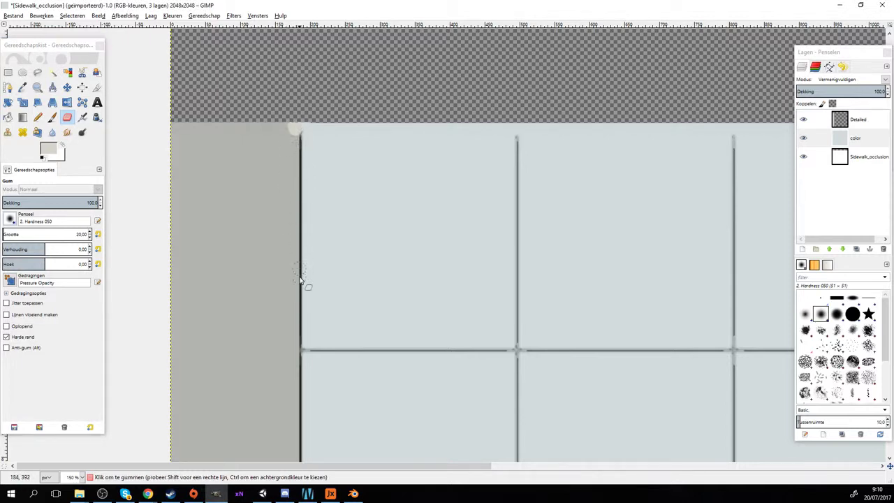
drag(301, 283, 307, 169)
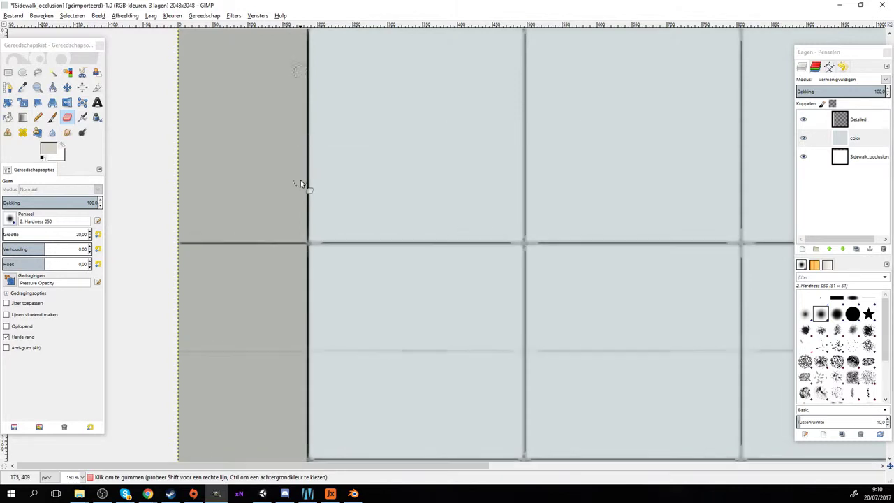
shift+click(302, 458)
Erase the remaining blue-grey over the curb strip on the "color" layer, enlarging the Eraser to 366.75 for the bulk
mouse_move(302, 458)
mouse_down()
mouse_move(187, 455)
mouse_move(234, 463)
mouse_up()
mouse_move(286, 455)
mouse_down()
mouse_move(300, 298)
mouse_move(292, 257)
mouse_move(296, 317)
mouse_move(280, 453)
mouse_move(232, 436)
mouse_move(180, 436)
mouse_up()
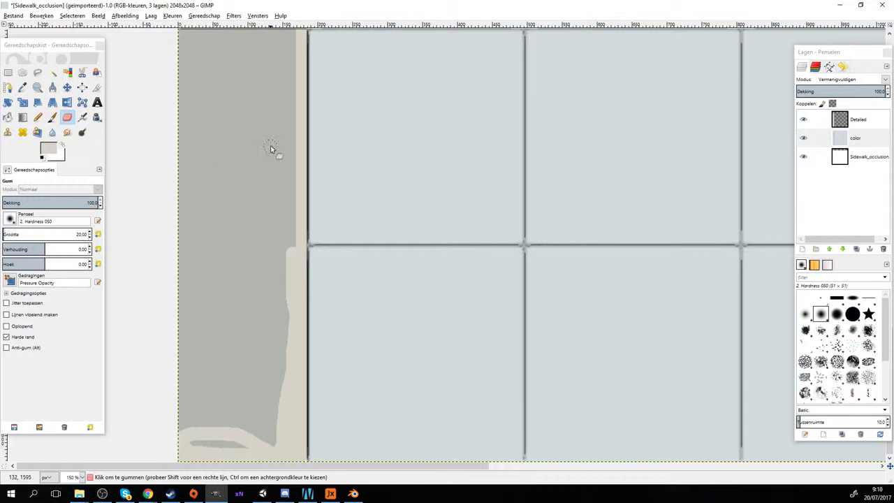
drag(31, 234, 42, 235)
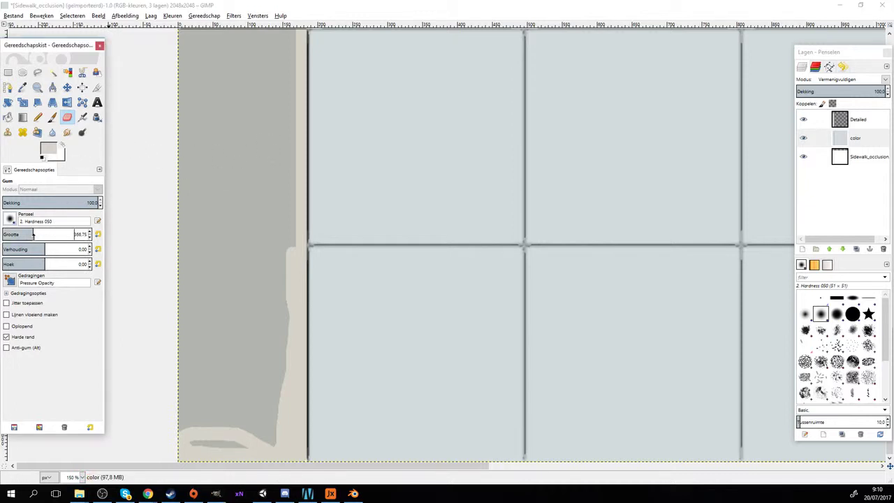
mouse_move(175, 312)
mouse_down()
mouse_move(179, 396)
mouse_move(185, 131)
mouse_move(213, 129)
mouse_move(211, 282)
mouse_move(228, 464)
mouse_move(198, 440)
mouse_move(196, 178)
mouse_move(213, 191)
mouse_move(214, 224)
mouse_move(198, 353)
mouse_move(259, 449)
mouse_move(243, 442)
mouse_move(234, 407)
mouse_move(237, 203)
mouse_move(239, 446)
mouse_move(233, 238)
mouse_move(230, 400)
mouse_move(231, 192)
mouse_up()
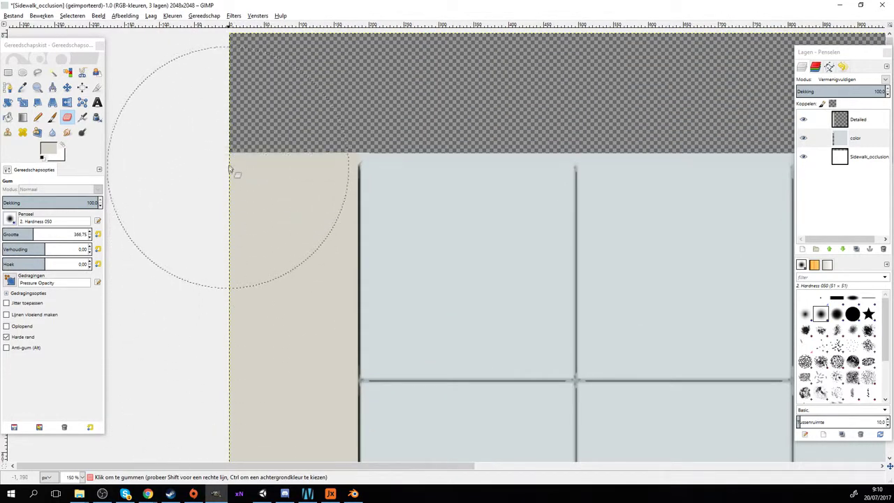
scroll(328, 300, down, 3)
scroll(328, 300, down, 1)
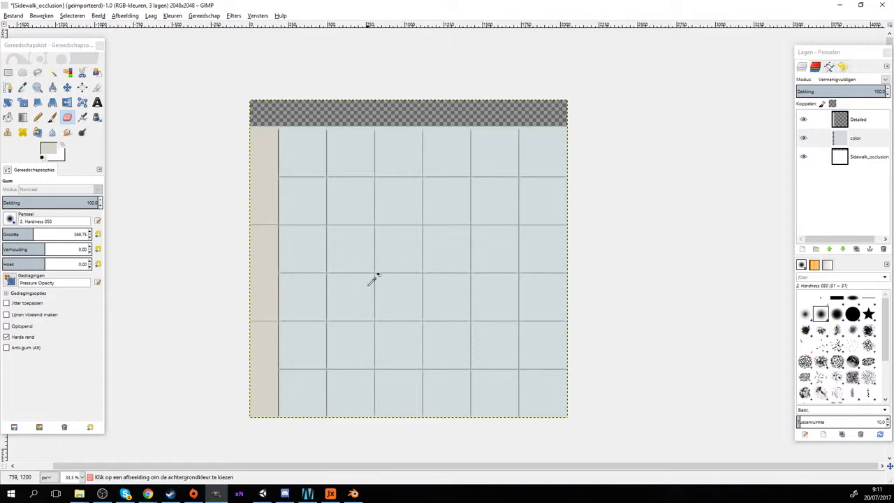
scroll(371, 279, up, 3)
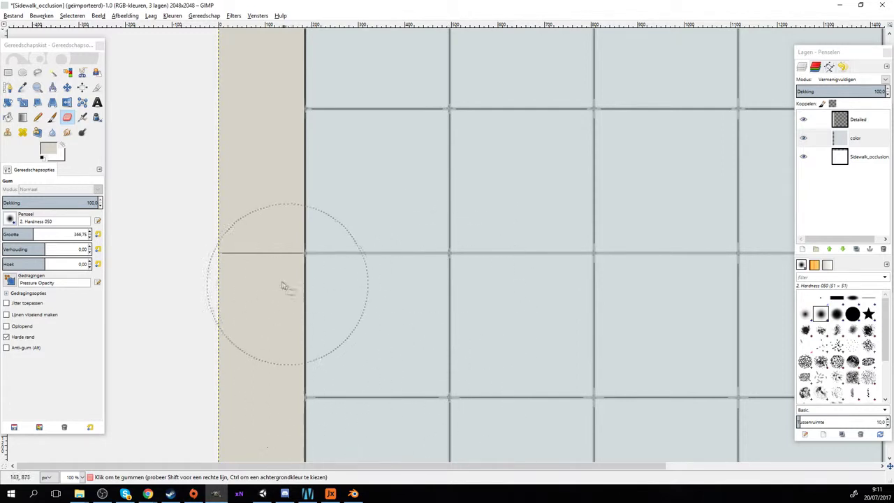
scroll(428, 299, down, 4)
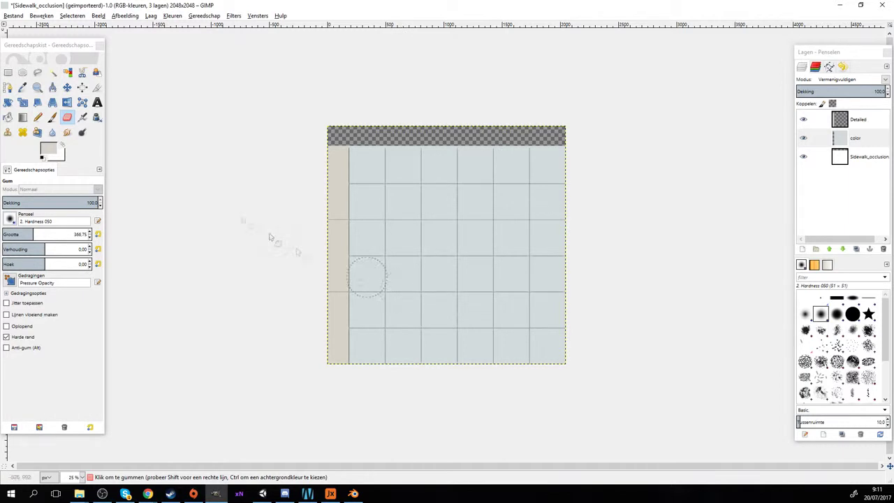
Export the image as Sidewalk_texture.tga into the Streets folder
click(15, 16)
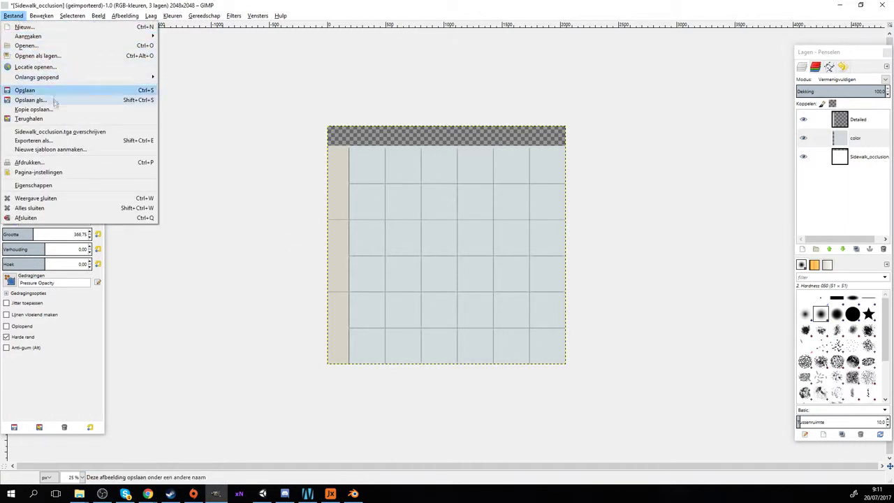
click(46, 141)
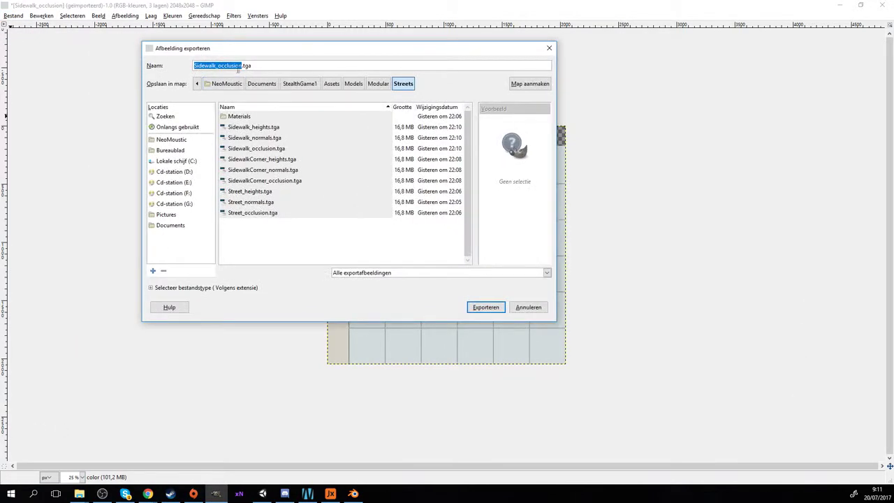
click(242, 66)
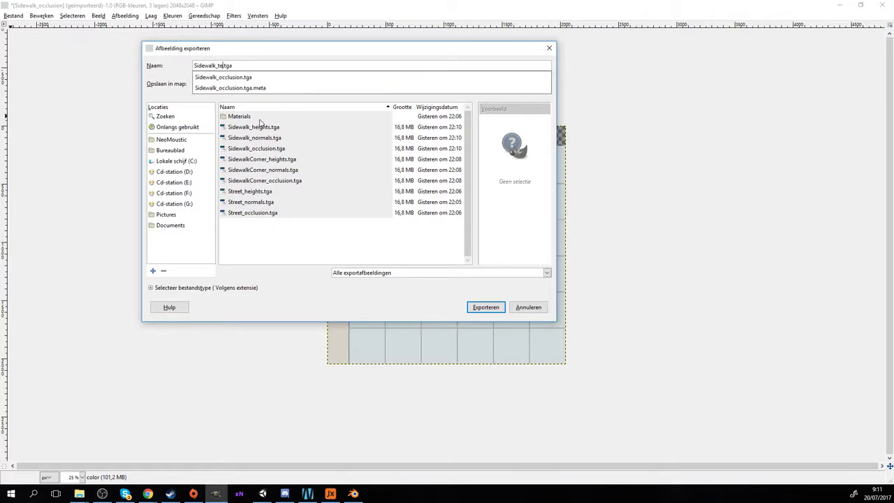
click(484, 311)
click(485, 311)
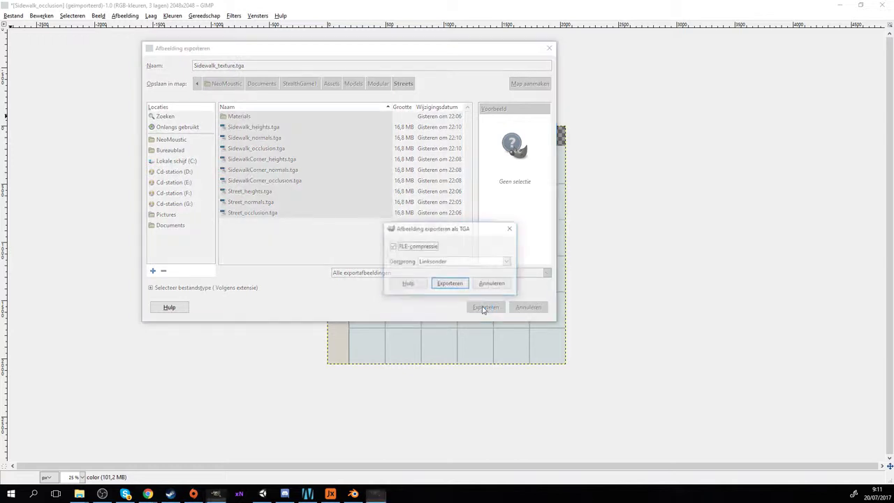
click(450, 284)
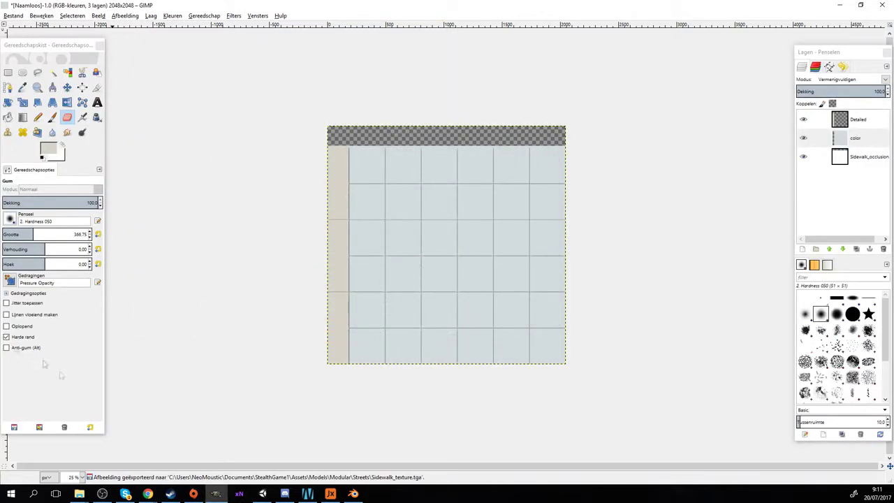
Switch to Unity and assign the exported sidewalk texture as the Sidewalk material's Albedo map
click(262, 493)
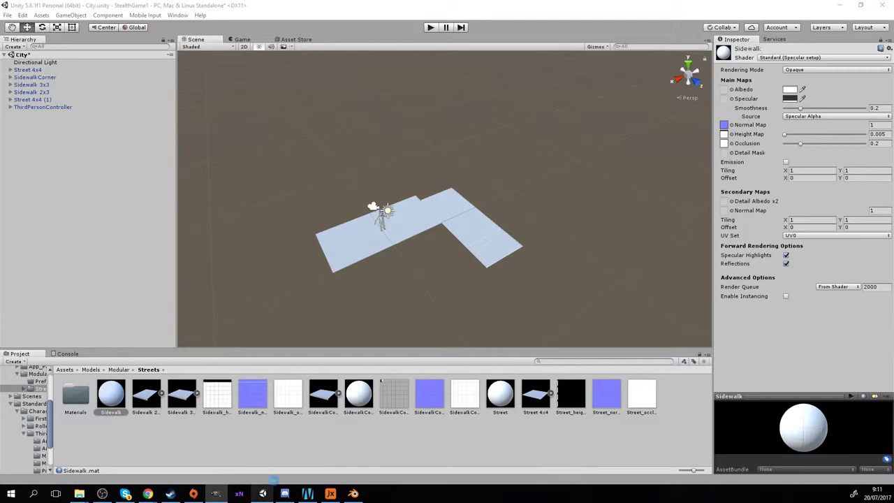
scroll(421, 268, up, 8)
drag(431, 267, 369, 289)
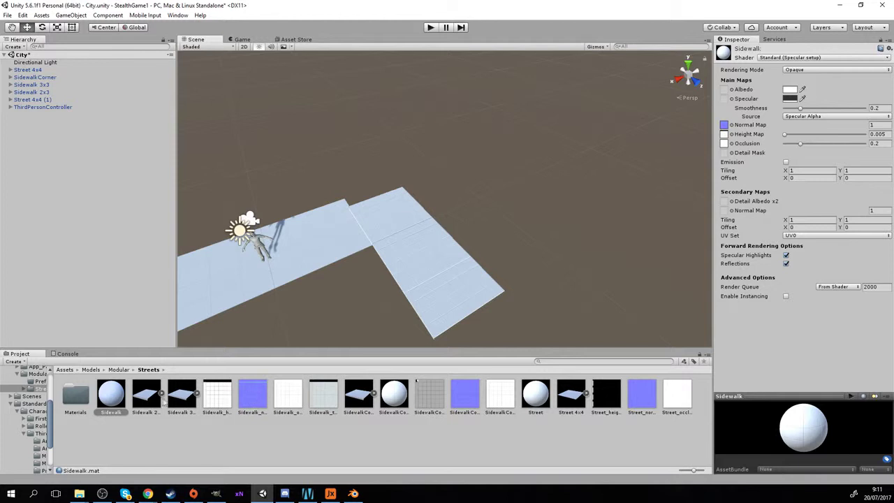
drag(328, 403, 724, 92)
drag(461, 257, 426, 250)
scroll(452, 247, up, 2)
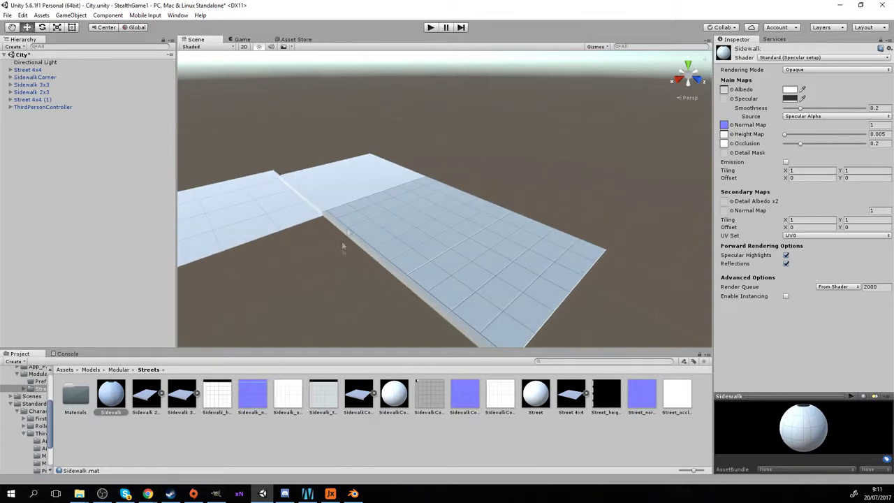
Play-test the scene, walking the character over the street and sidewalk pieces to inspect the textured sidewalk, and stop play mode
click(431, 28)
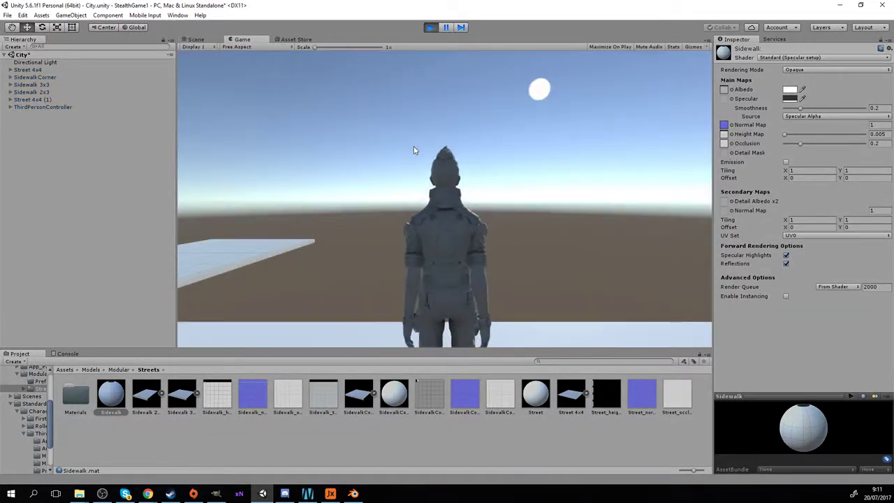
key(w)
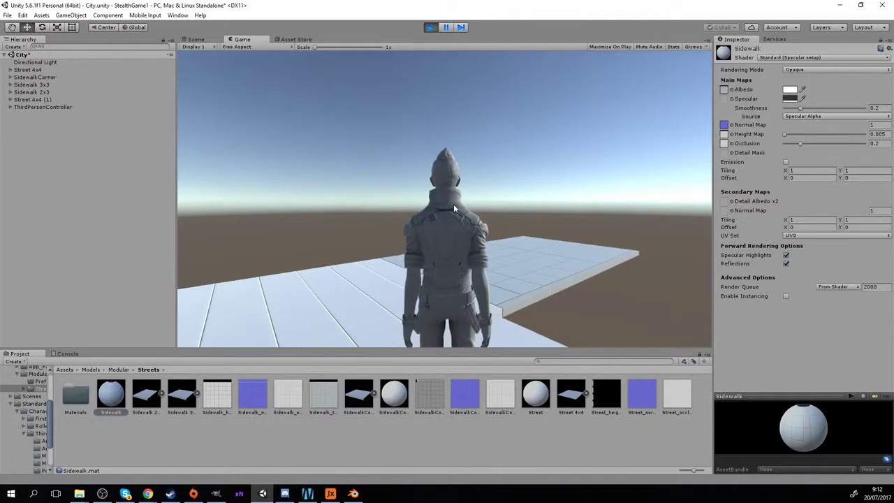
key(w)
key(s)
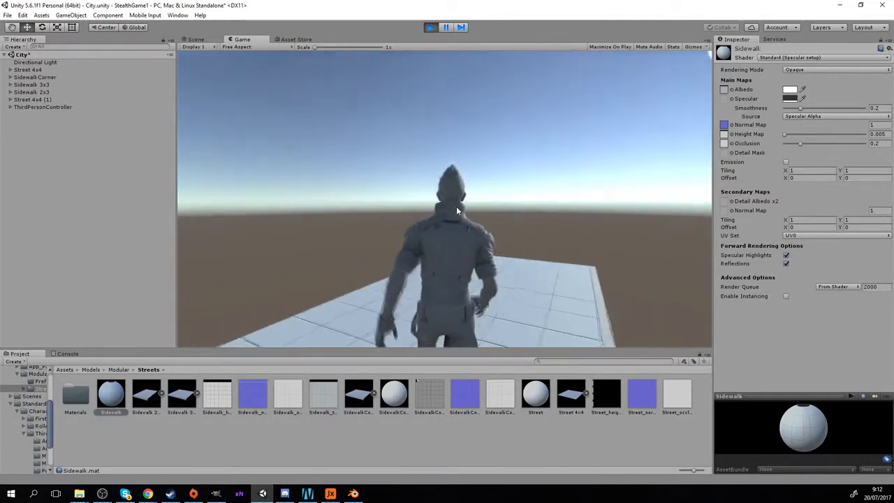
key(w)
key(w)
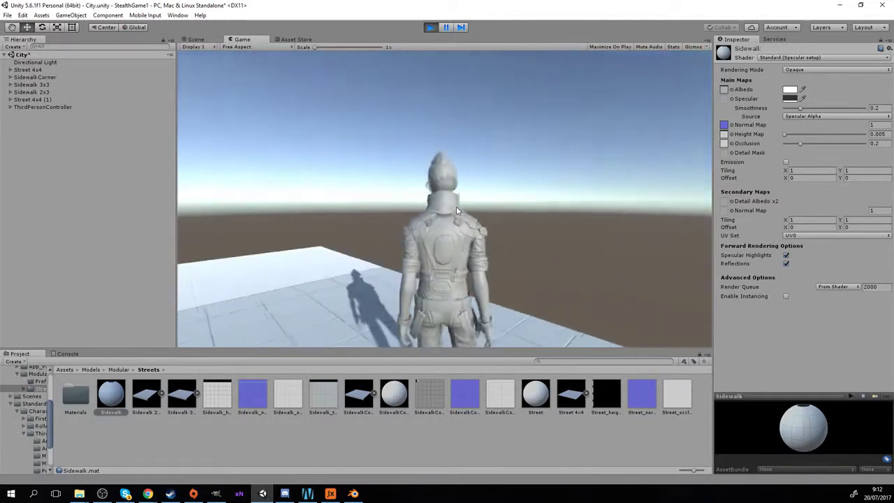
key(w)
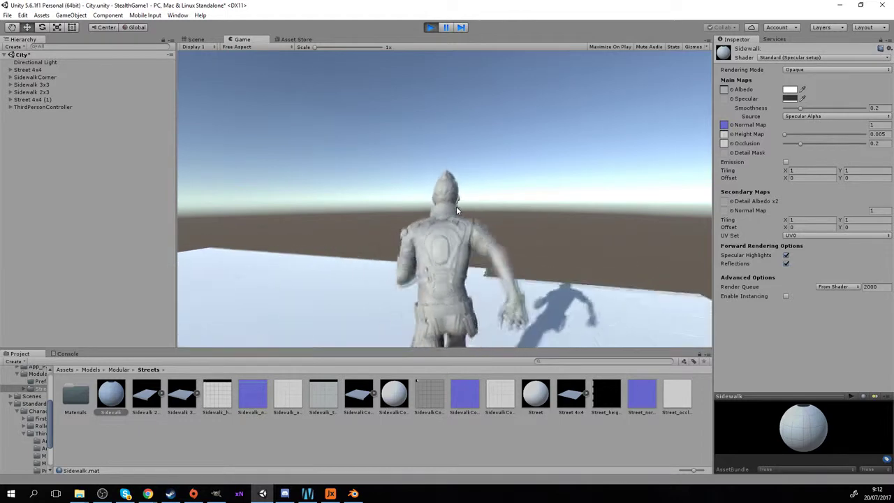
click(430, 27)
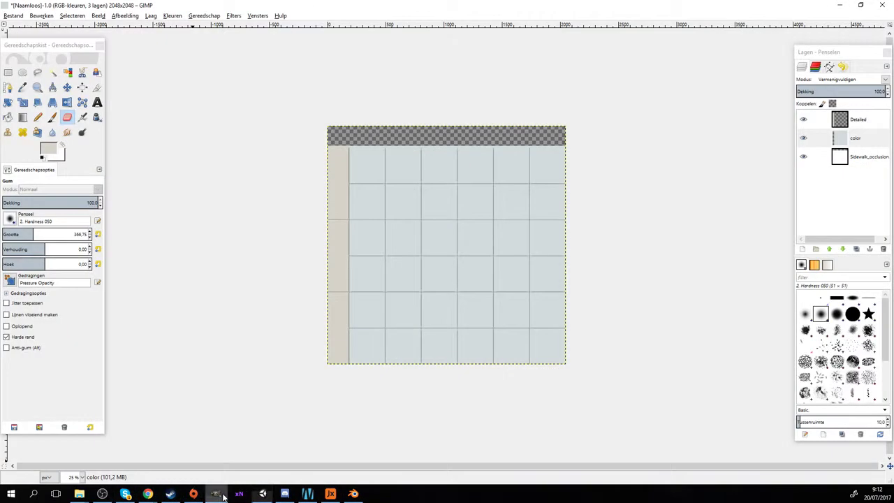
Switch to GIMP, add the SidewalkCorner_occlusion image as a layer, and place it below the "color" layer
click(215, 493)
drag(391, 387, 392, 386)
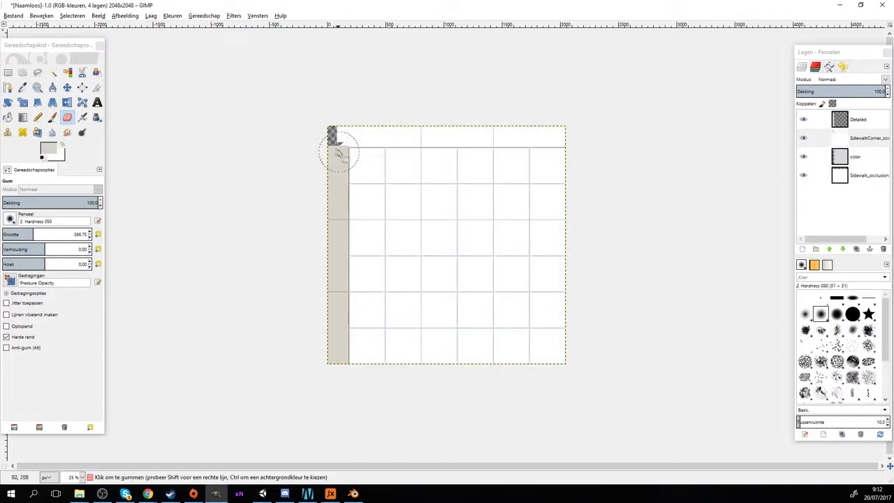
drag(864, 141, 863, 165)
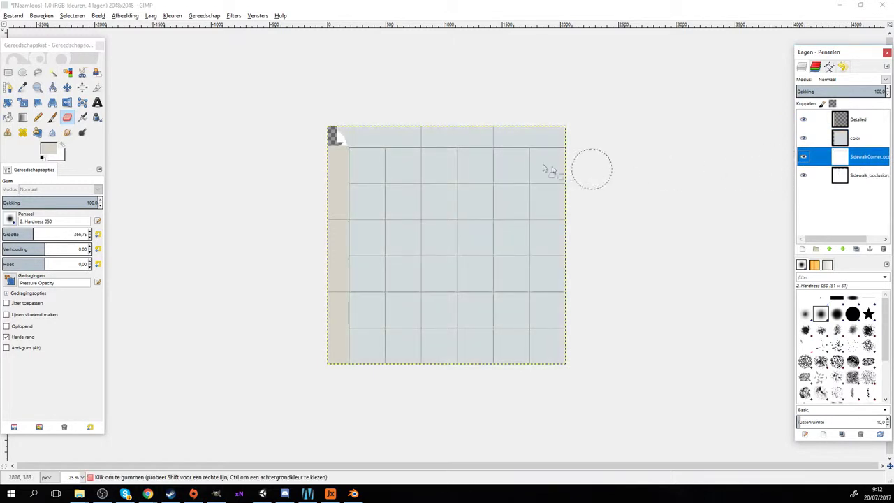
Try to erase a straight line along the upper curb strip's inner edge and up its far end with Eraser size 22.84
scroll(559, 224, up, 3)
scroll(390, 218, up, 2)
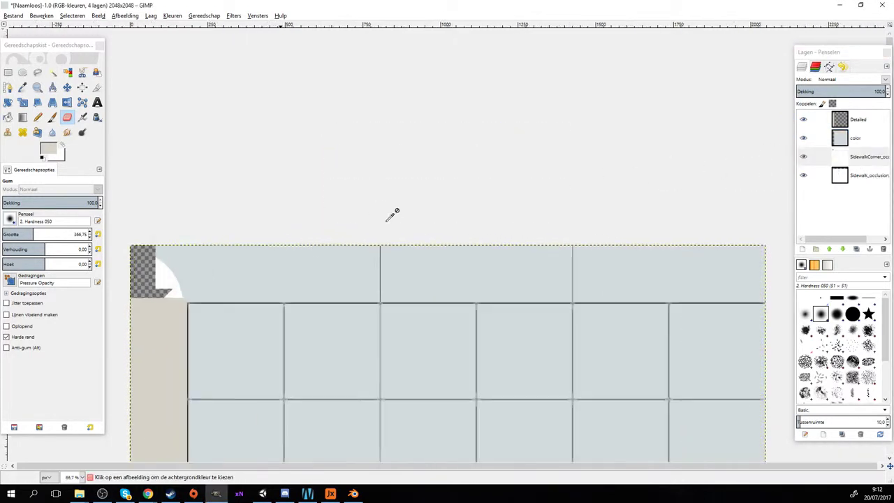
click(43, 235)
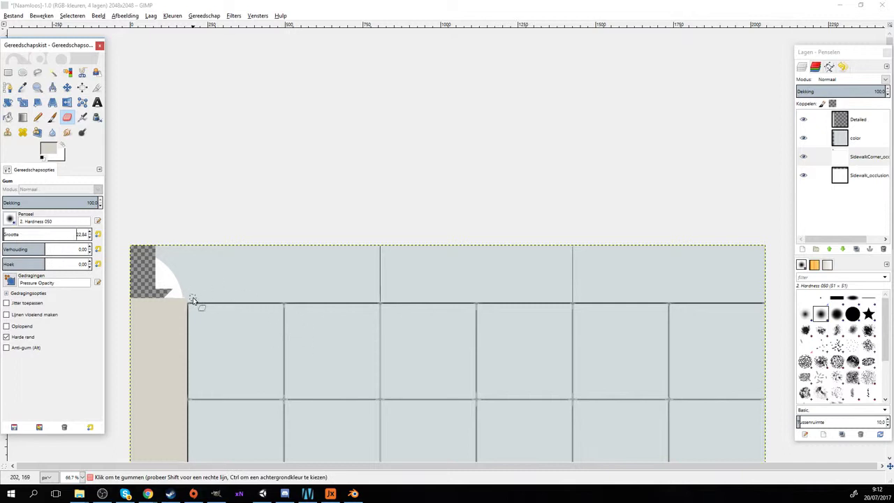
scroll(193, 300, up, 2)
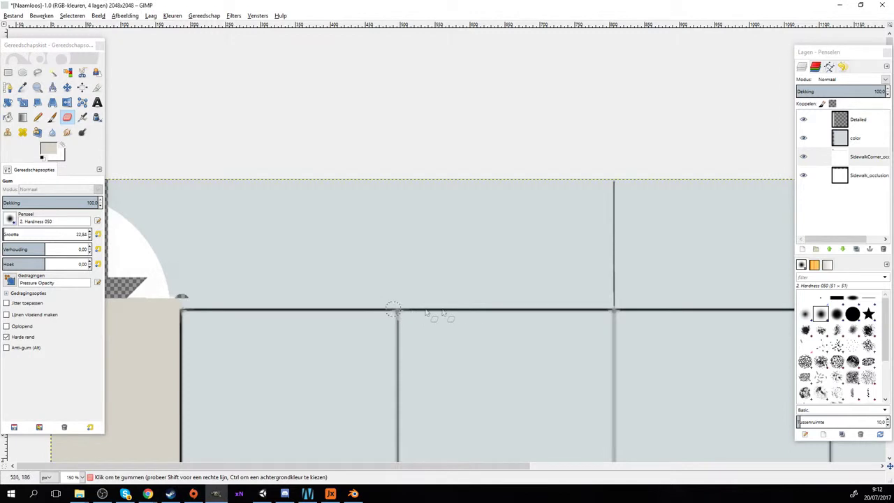
scroll(209, 306, right, 10)
scroll(304, 310, right, 2)
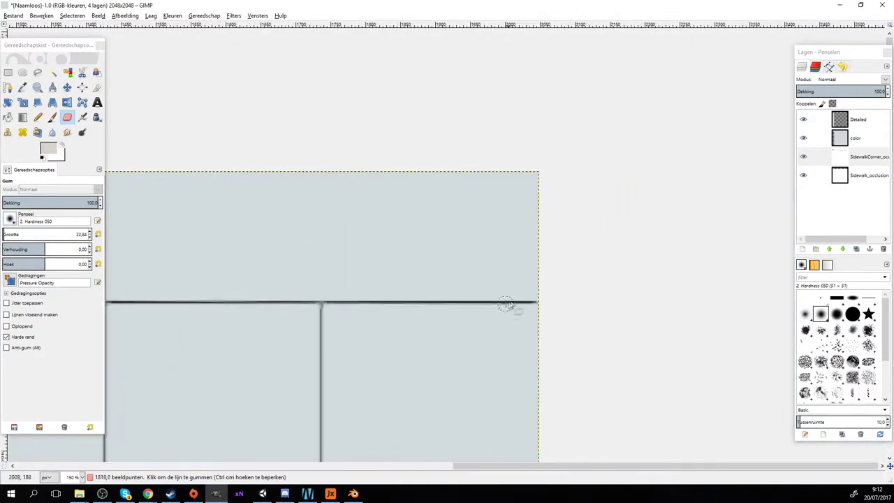
shift+click(537, 293)
drag(538, 295, 544, 173)
Undo the eraser strokes made along the upper curb strip on the corner occlusion layer
key(ctrl)
key(ctrl+z)
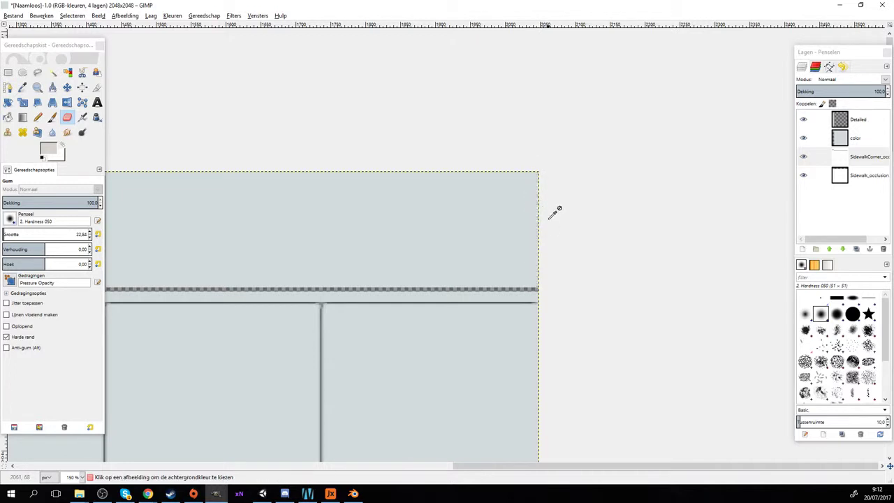
key(ctrl+z)
scroll(555, 211, left, 5)
scroll(309, 244, left, 3)
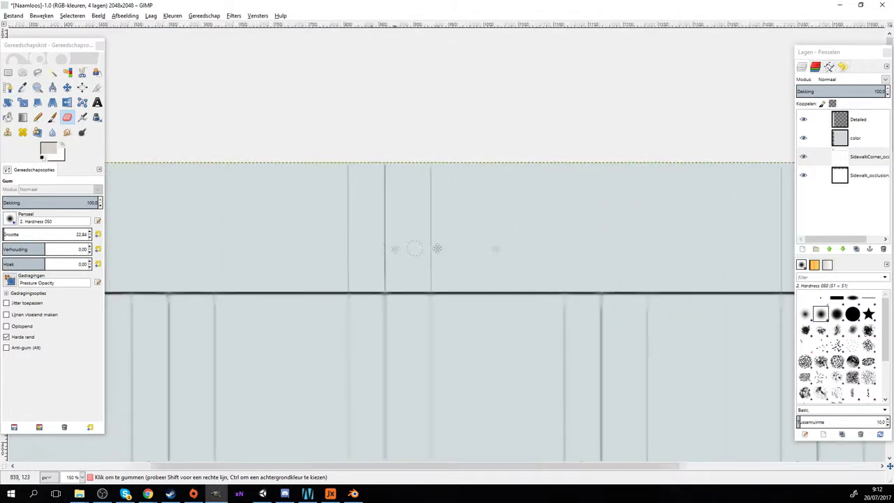
On the "color" layer, erase a straight line along the upper curb strip's inner edge and up its far end with the small Eraser
click(864, 139)
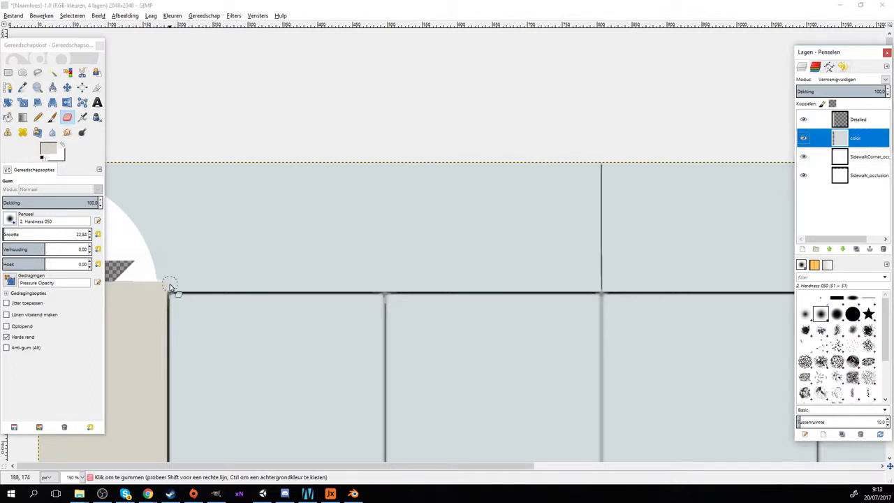
scroll(363, 294, right, 15)
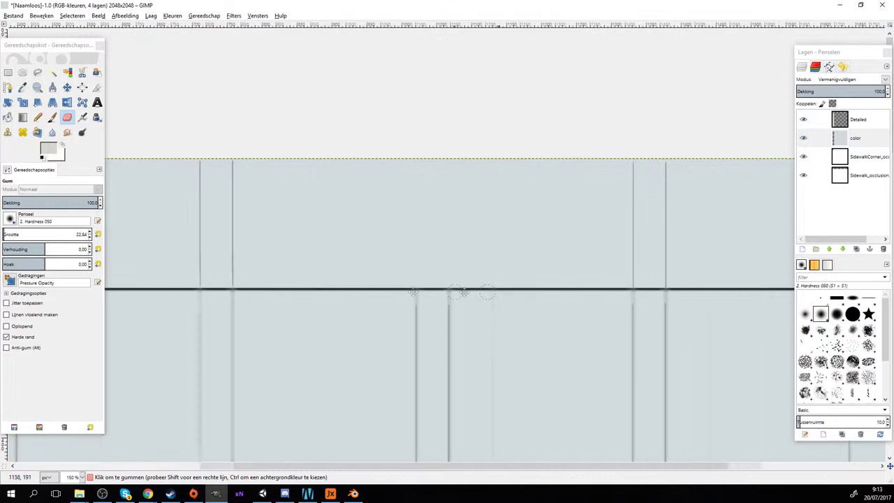
scroll(494, 289, right, 5)
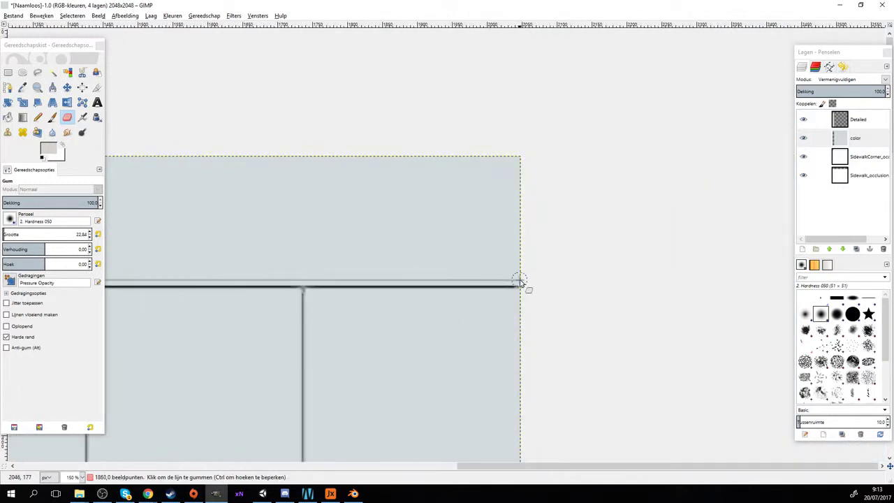
shift+click(519, 279)
mouse_move(520, 209)
mouse_down()
mouse_move(516, 155)
mouse_move(506, 271)
mouse_move(501, 162)
mouse_up()
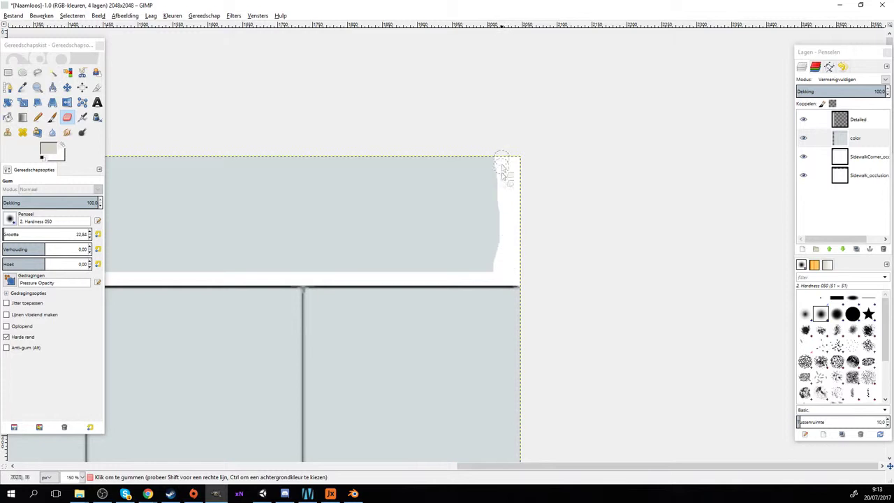
Enlarge the Eraser to about 225 and clear the remaining color from the full length of the upper curb strip
drag(11, 234, 19, 234)
mouse_move(461, 207)
mouse_down()
mouse_move(474, 212)
mouse_move(255, 208)
mouse_up()
scroll(540, 202, left, 5)
drag(540, 202, 285, 206)
scroll(554, 206, left, 6)
drag(555, 206, 286, 208)
scroll(335, 207, left, 5)
drag(554, 216, 266, 214)
scroll(265, 213, left, 6)
drag(537, 207, 190, 214)
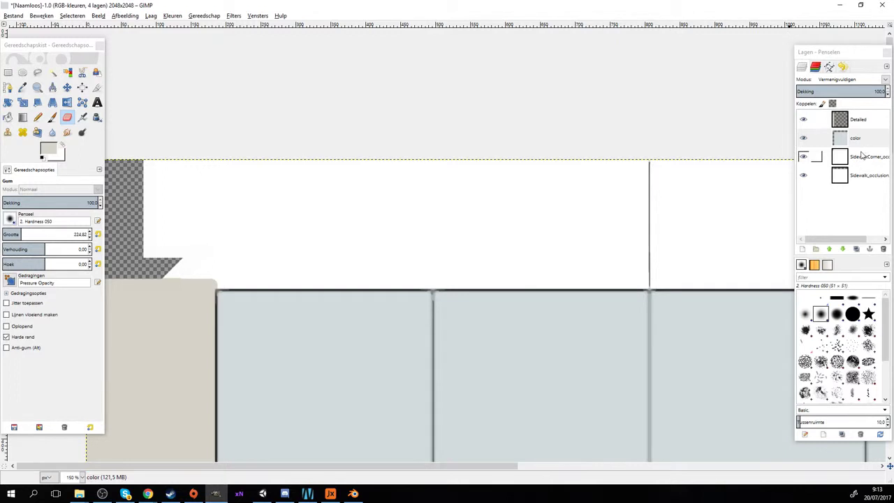
Hide the Sidewalk_occlusion layer and make the "Detailed" layer active
click(804, 176)
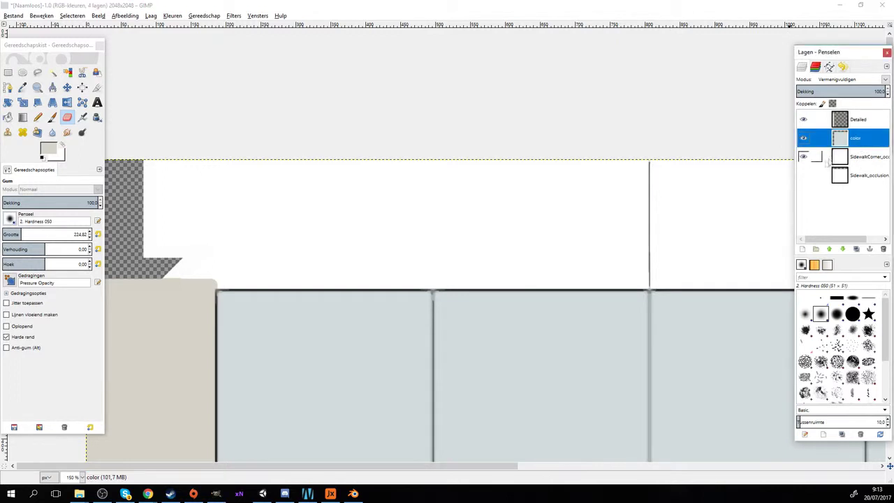
click(855, 122)
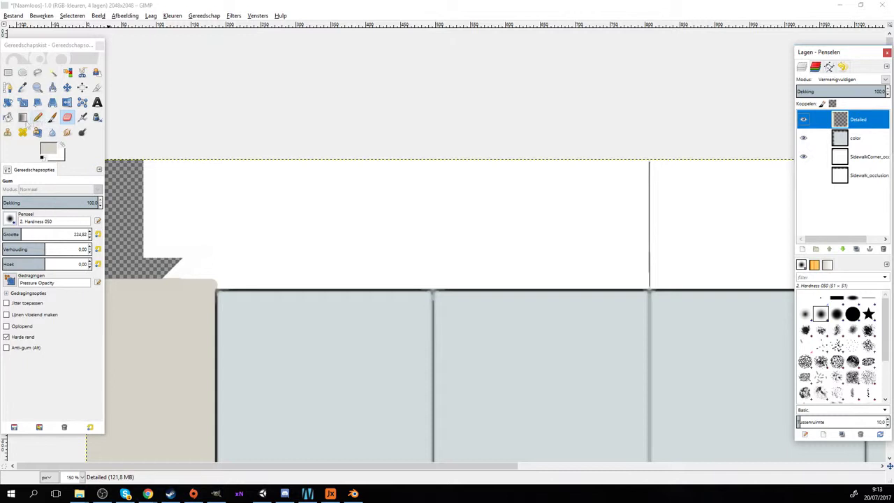
Try to fill the upper curb strip on the "Detailed" layer with the beige foreground color using Bucket Fill, and undo the fill
click(7, 118)
click(254, 247)
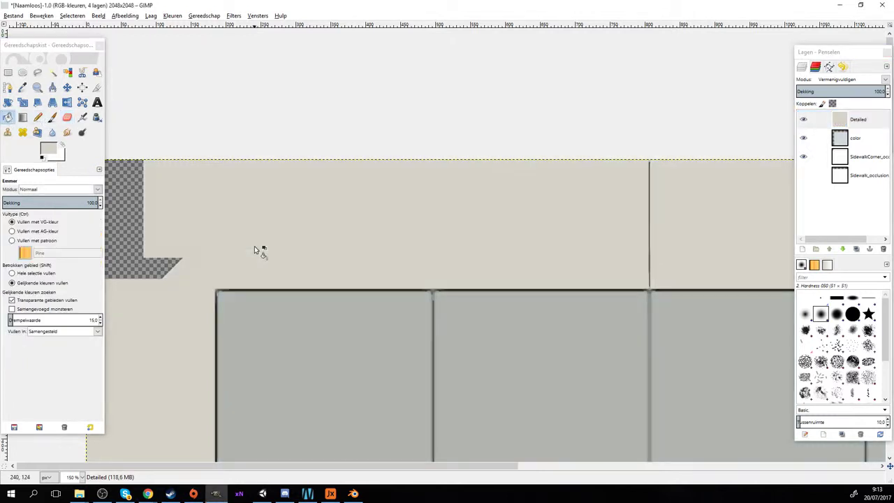
key(ctrl+z)
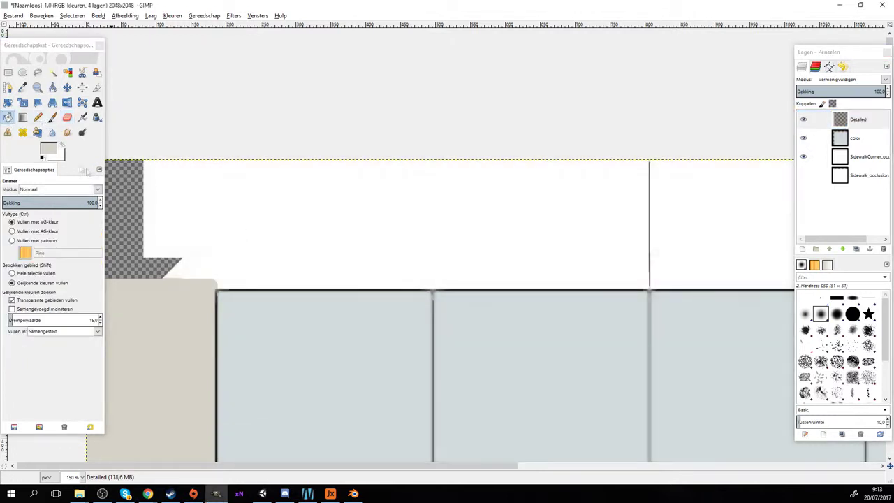
Paint the upper curb strip beige with a straight Pencil stroke of size about 225, covering the white gaps beside the corner cutout
click(38, 118)
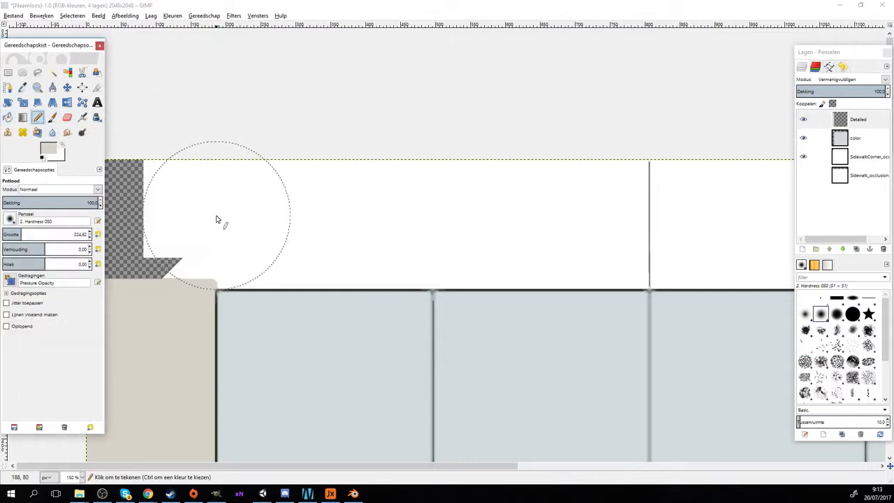
click(216, 216)
mouse_move(558, 267)
mouse_down()
mouse_move(242, 258)
mouse_move(254, 284)
mouse_up()
key(shift)
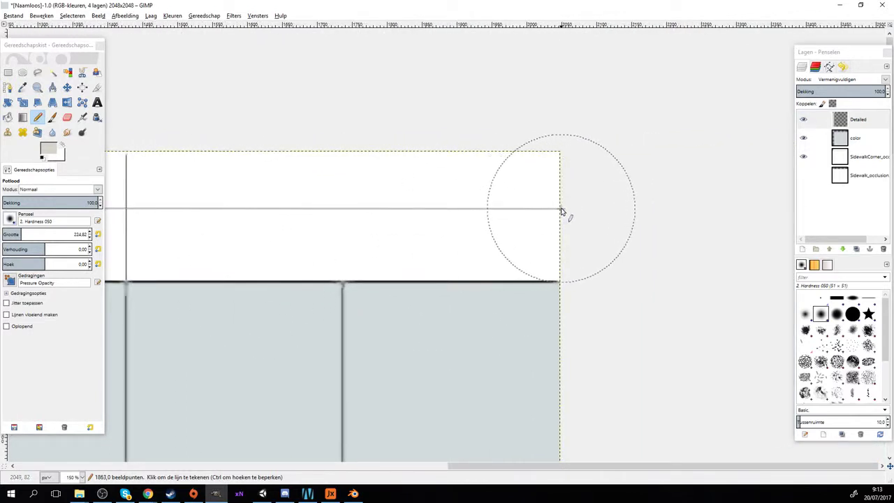
shift+click(560, 212)
scroll(600, 238, left, 5)
scroll(634, 263, left, 10)
scroll(634, 262, up, 1)
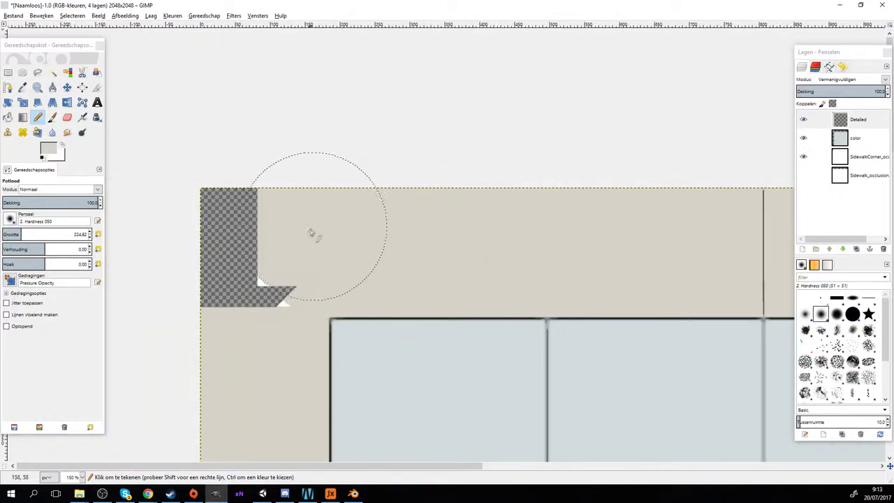
right_click(325, 235)
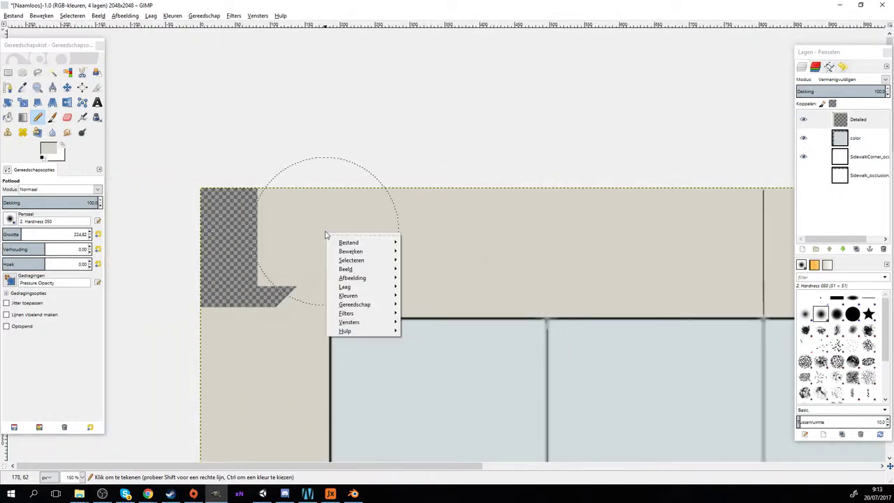
click(358, 164)
Export the image as SidewalkCorner_texture.tga into the Streets folder with RLE compression
click(12, 15)
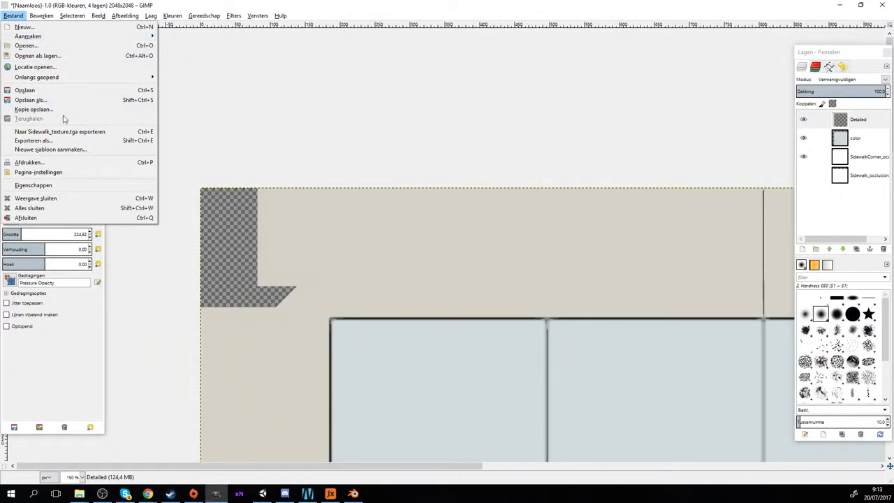
click(60, 140)
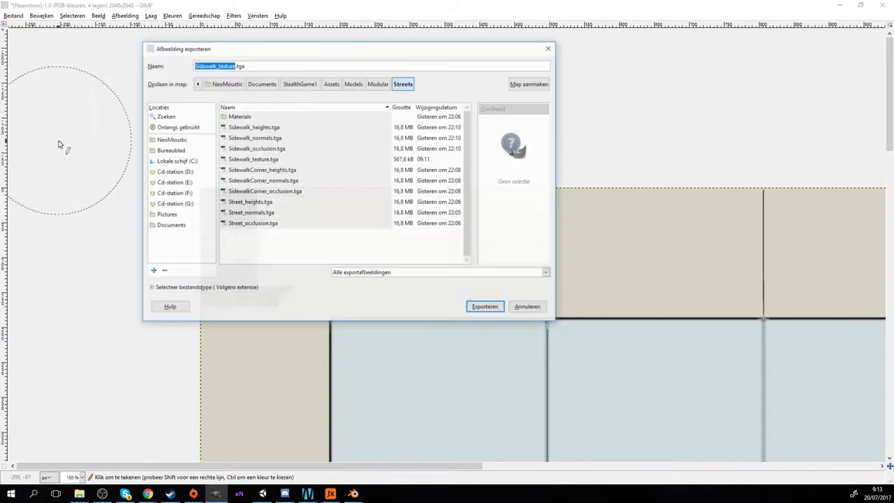
click(269, 193)
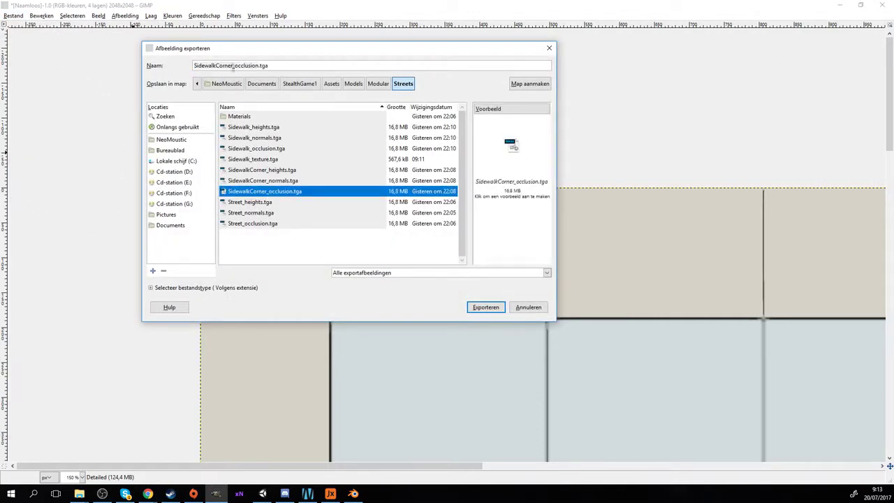
click(258, 66)
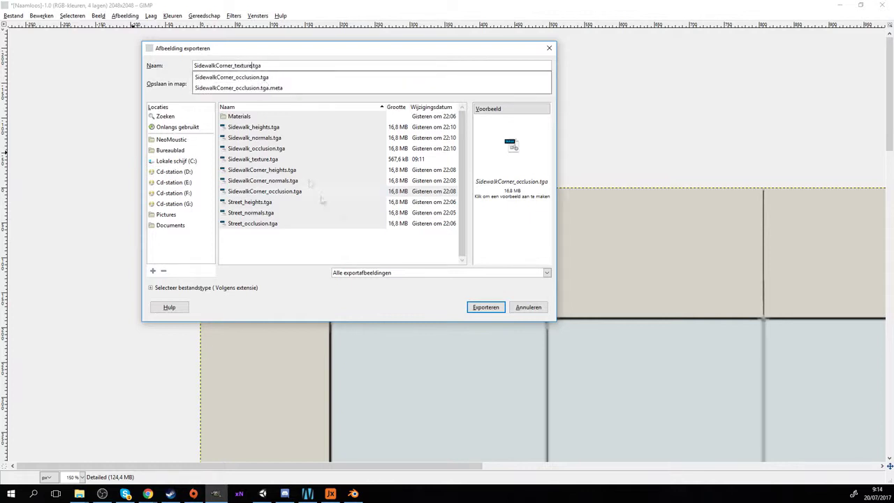
click(479, 310)
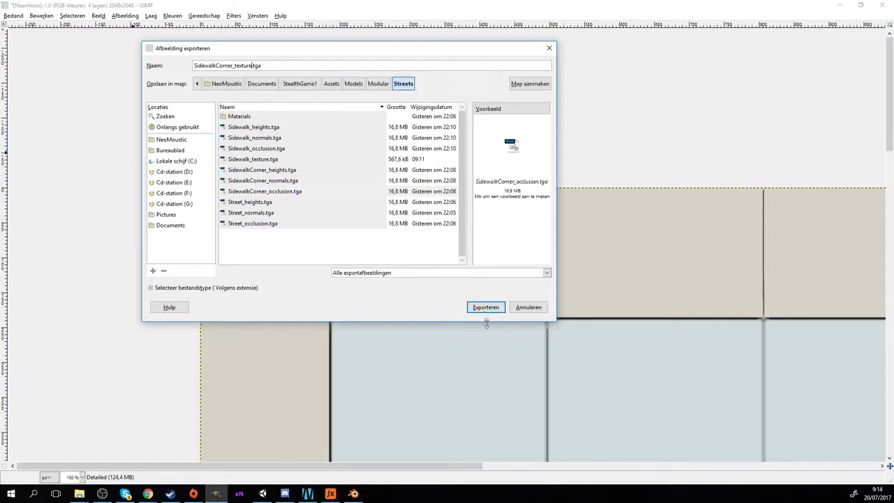
click(489, 311)
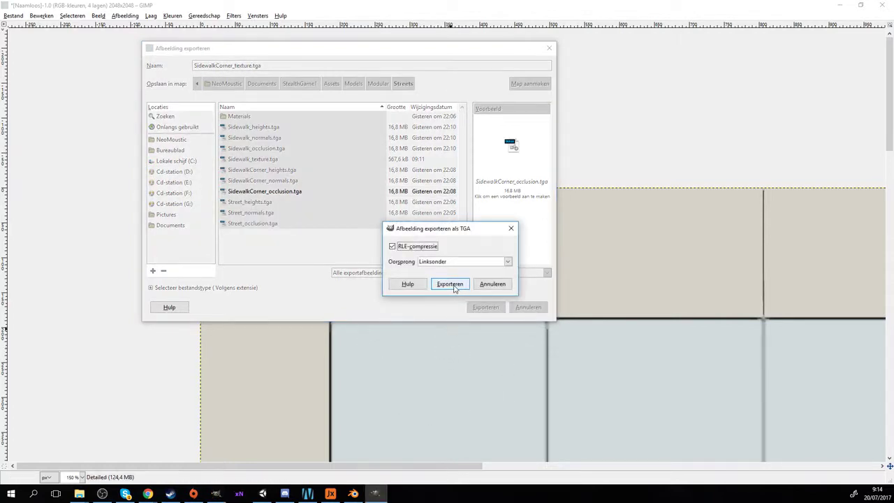
click(451, 284)
Switch to Unity and assign the SidewalkCorner_texture image as the Albedo map of the SidewalkCorner material
click(262, 493)
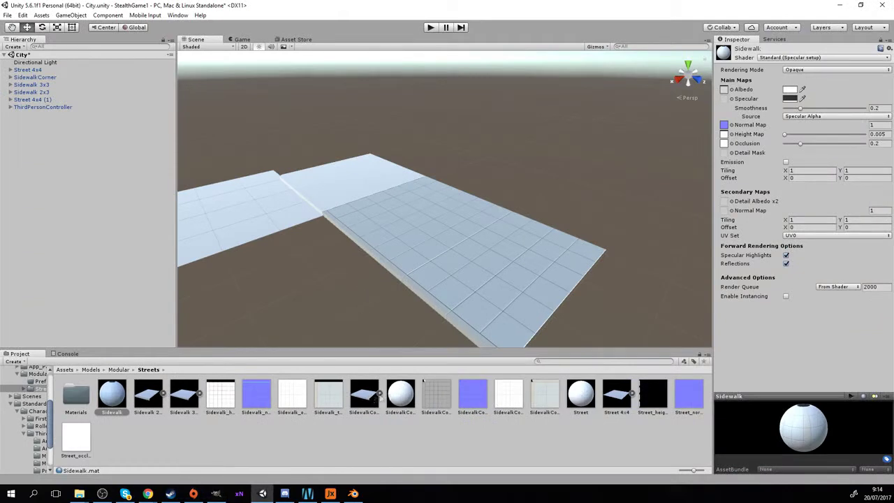
click(409, 395)
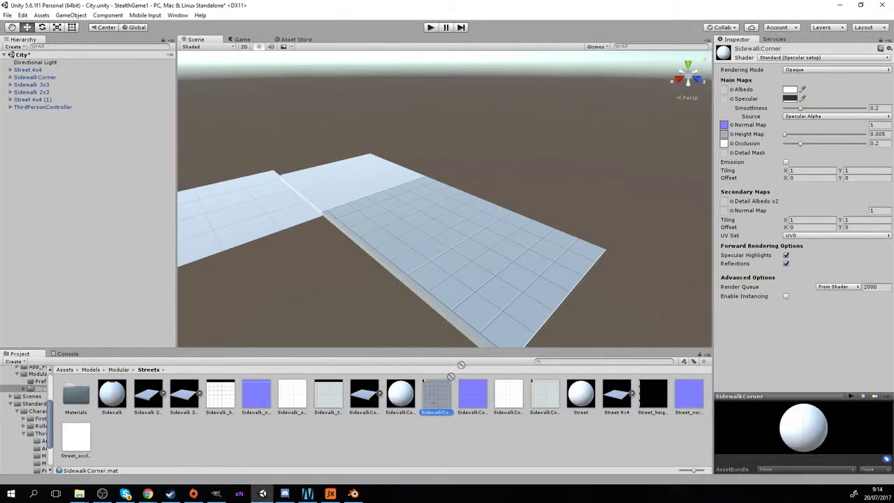
drag(724, 91, 723, 92)
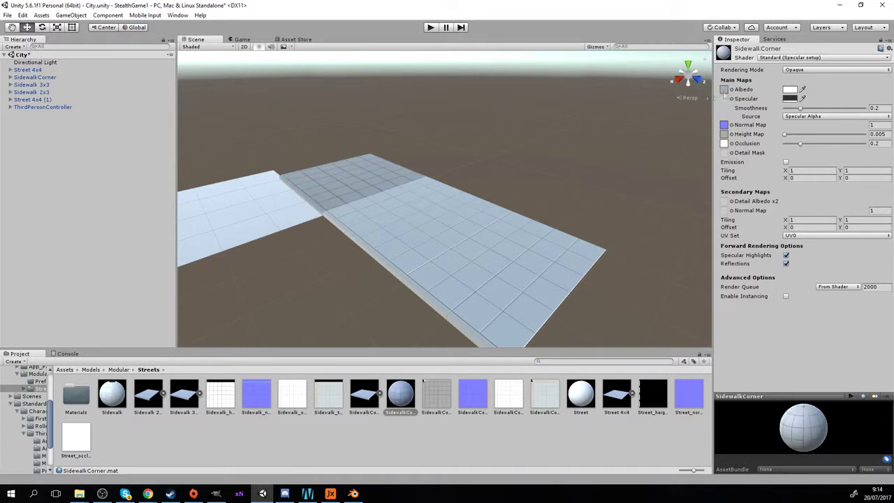
drag(363, 214, 462, 293)
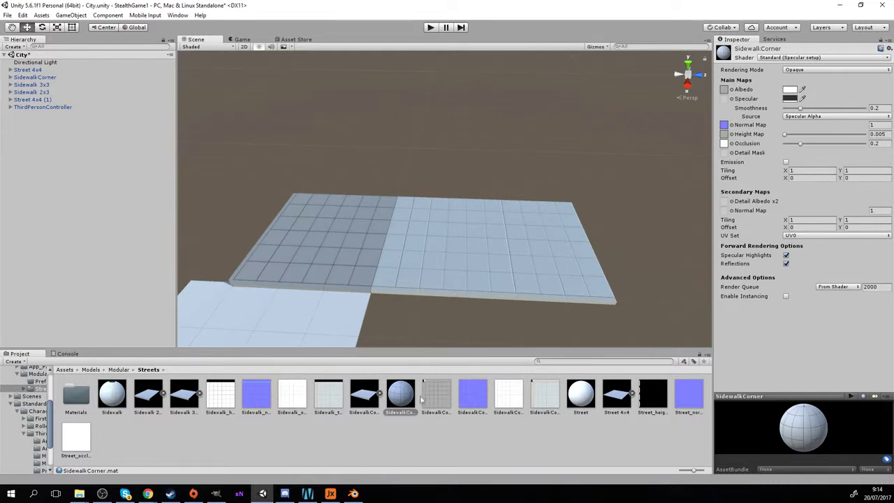
drag(533, 399, 727, 92)
drag(399, 260, 501, 205)
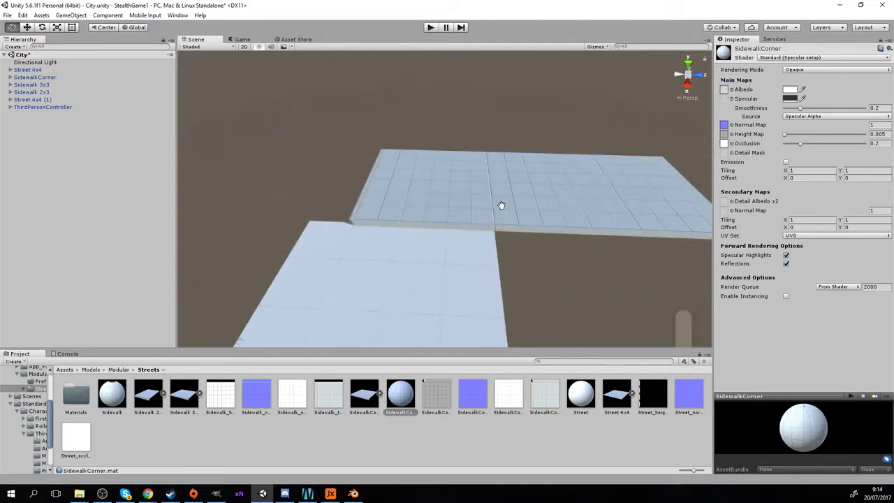
Play-test the scene, running the character across the street and sidewalk corner to examine the new corner texture, and stop play mode
click(430, 28)
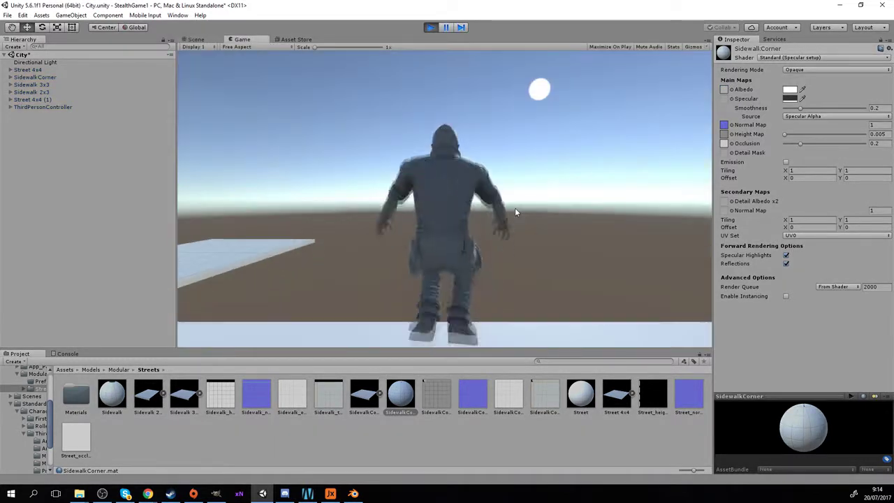
key(w)
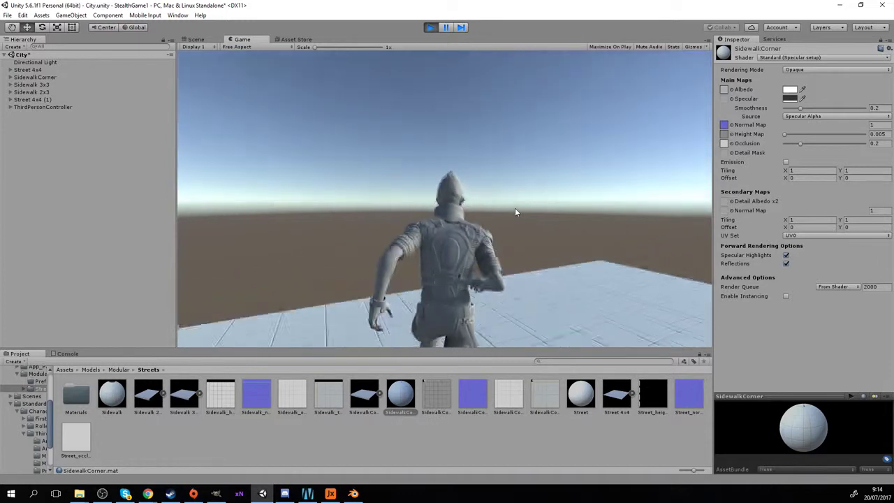
key(w)
key(a)
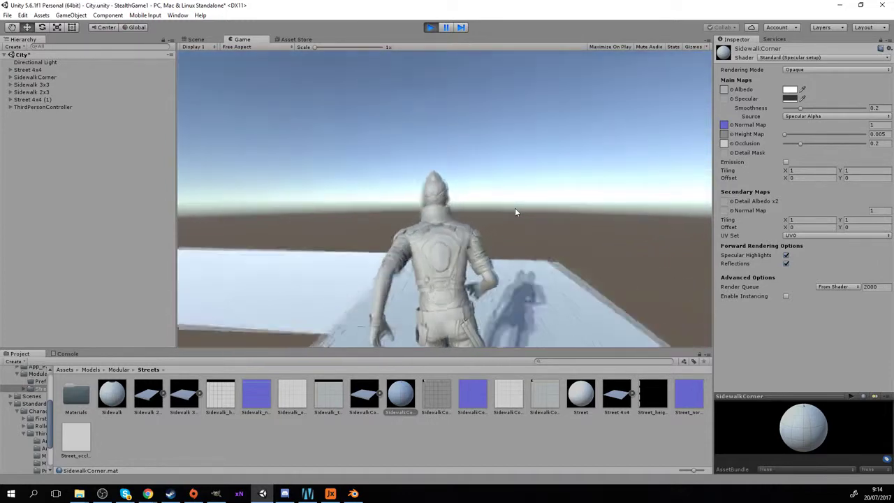
key(w)
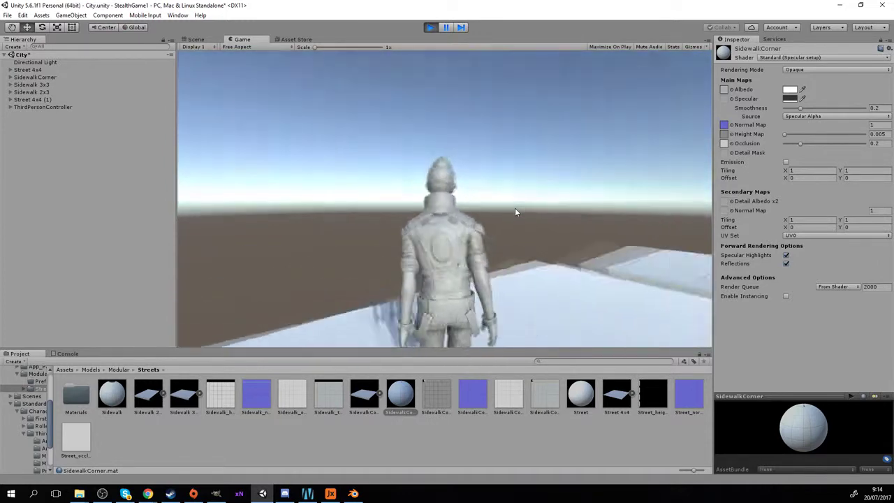
key(w)
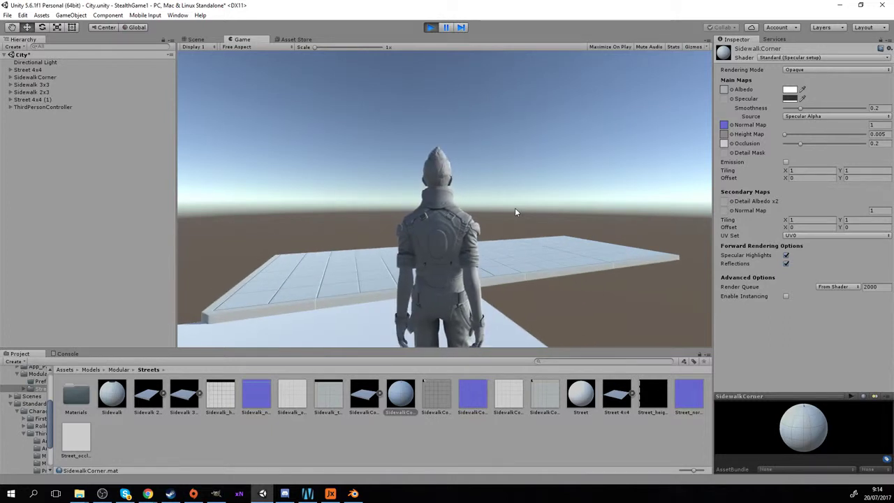
key(d)
key(a)
key(w)
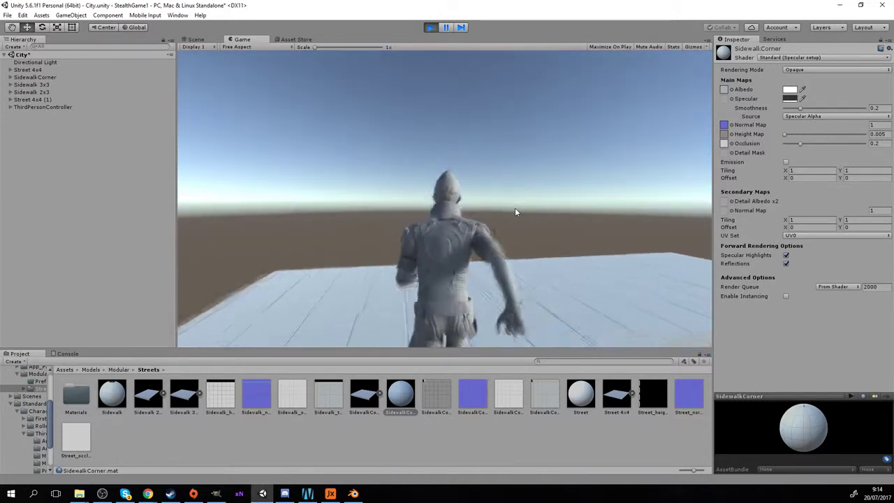
key(d)
key(d)
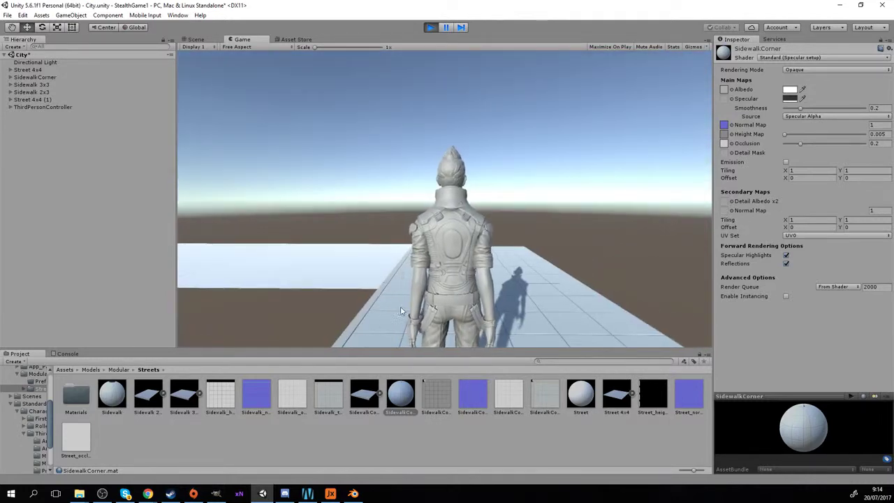
key(a)
key(a)
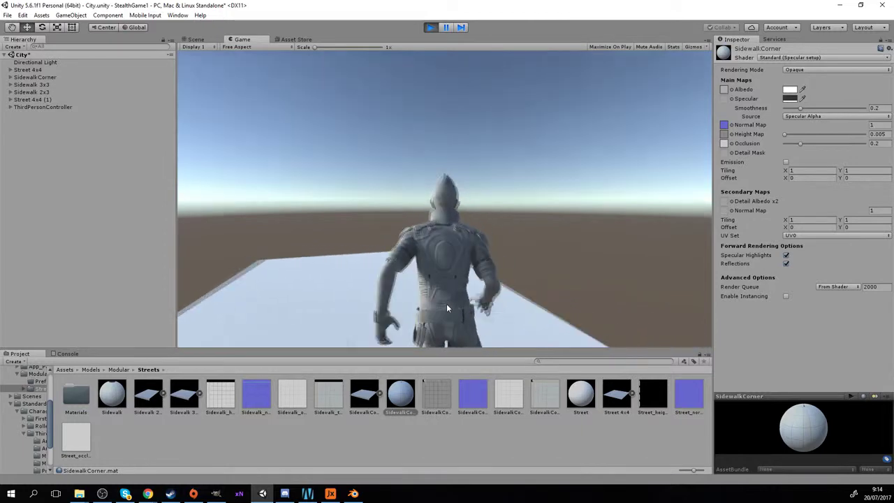
key(a)
key(d)
key(a)
key(d)
key(d)
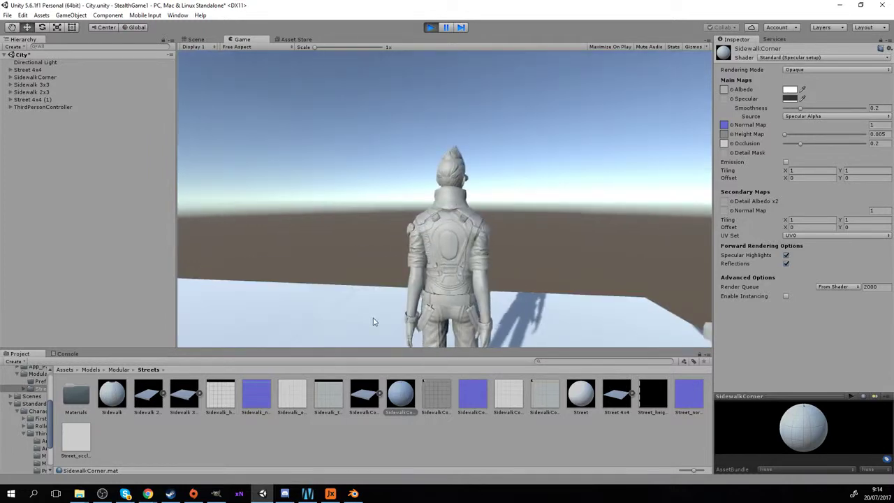
key(a)
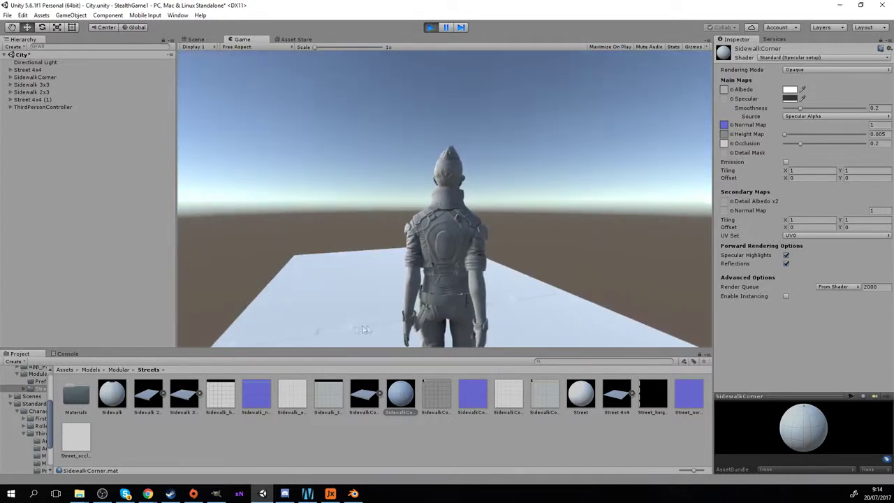
key(a)
click(430, 29)
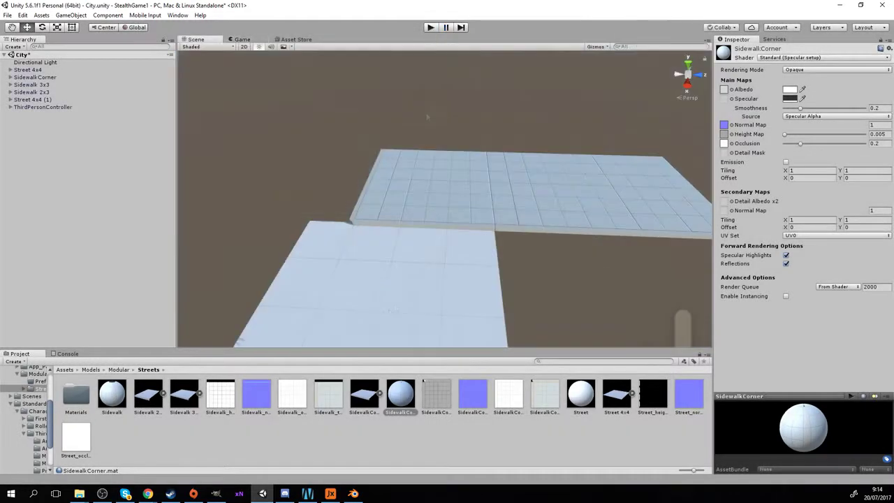
Examine the untextured street surface and sidewalk tiles around the character in the scene view
drag(387, 306, 399, 245)
scroll(398, 244, down, 1)
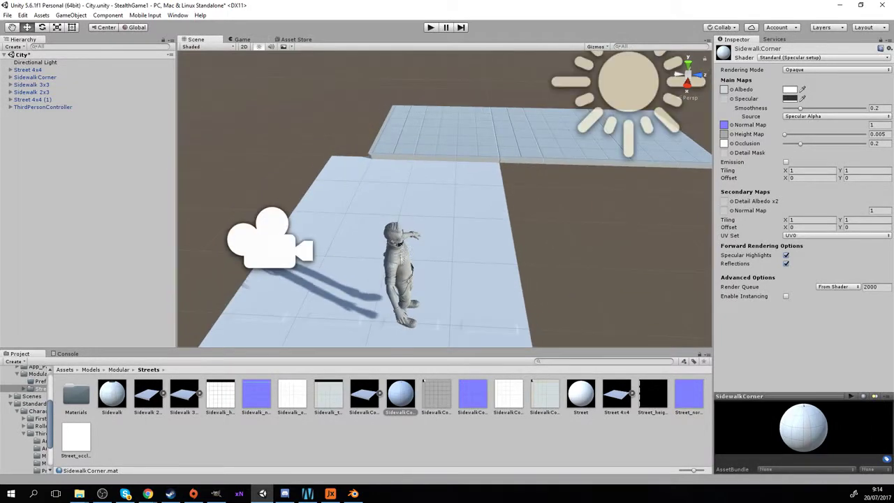
scroll(421, 266, up, 10)
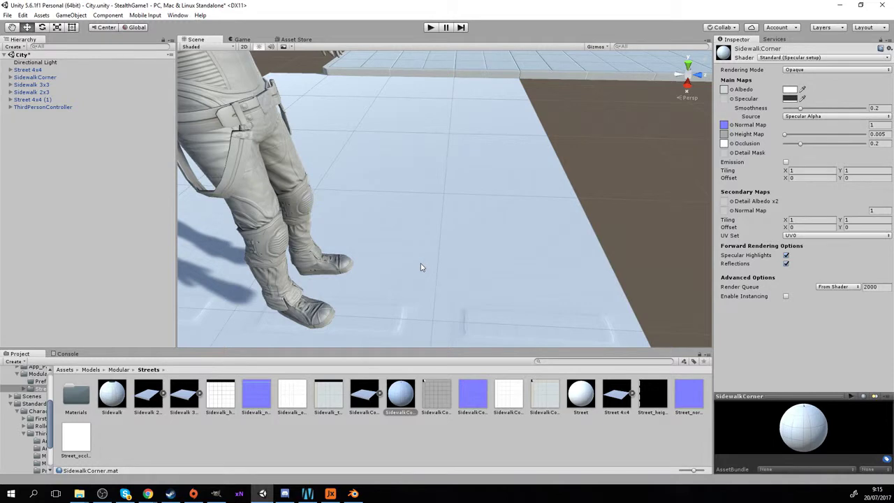
scroll(421, 267, down, 6)
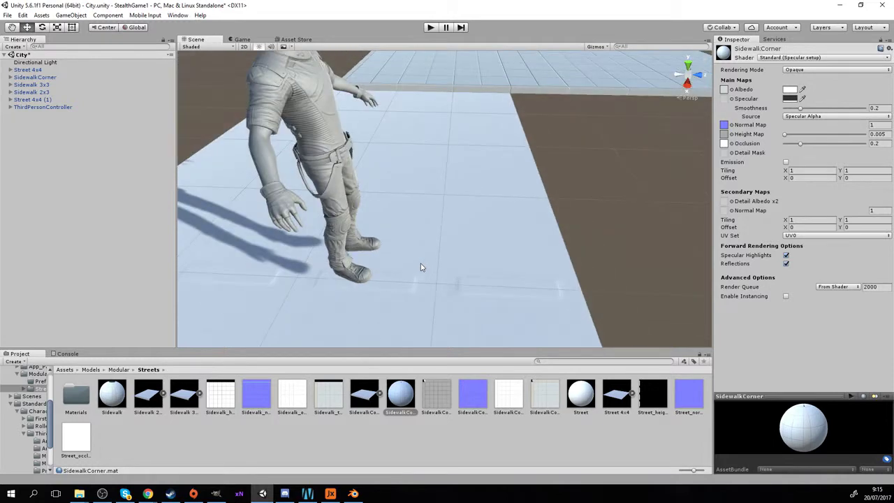
drag(371, 247, 430, 257)
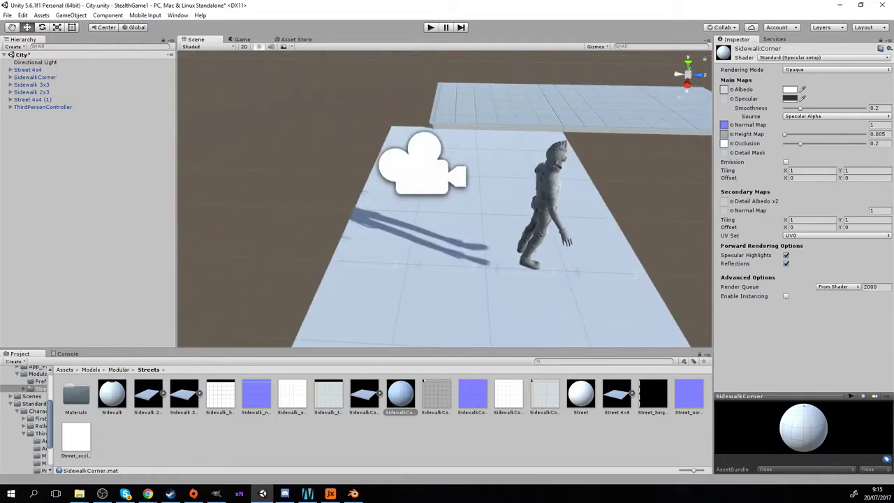
Switch to GIMP and hide all existing layers of the sidewalk corner image
click(219, 495)
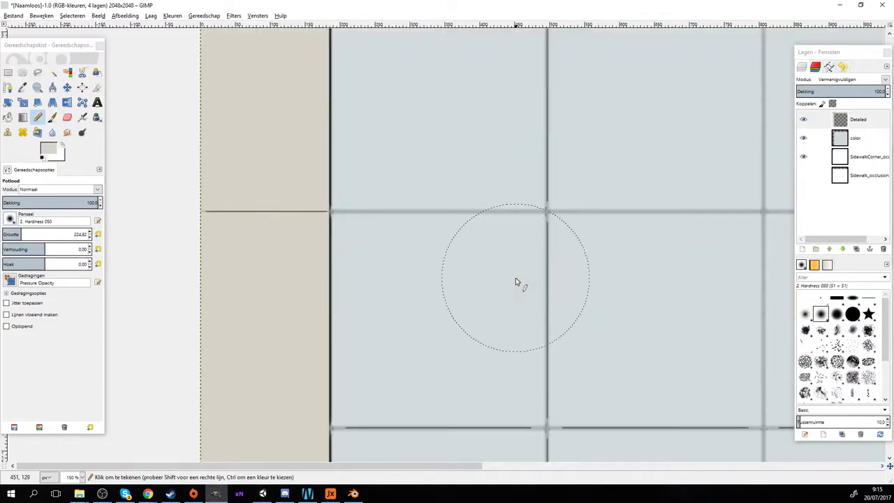
scroll(516, 278, down, 5)
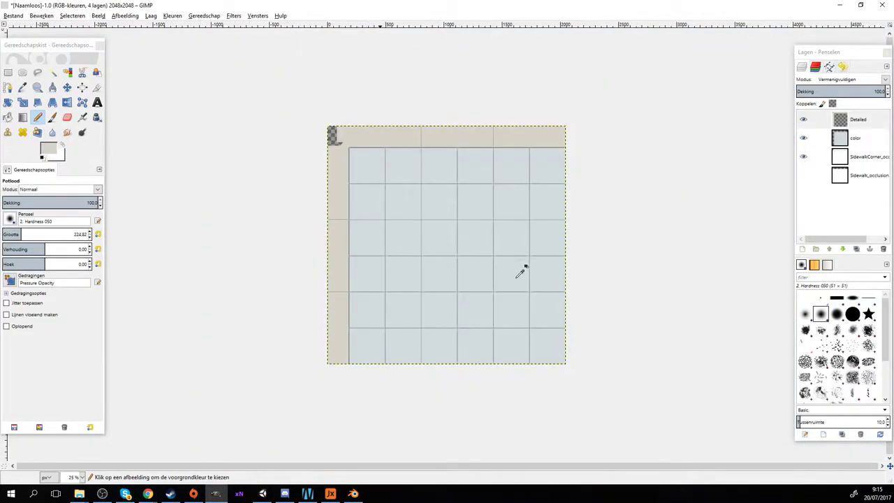
shift+click(803, 119)
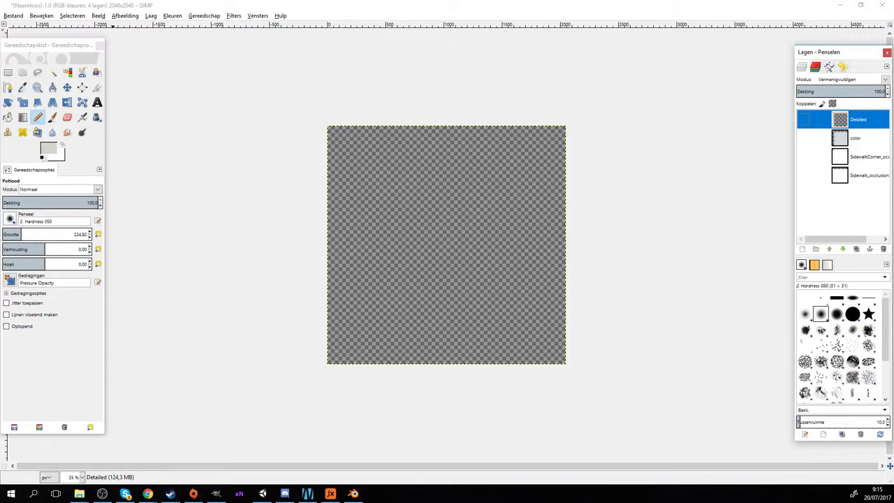
drag(449, 279, 449, 279)
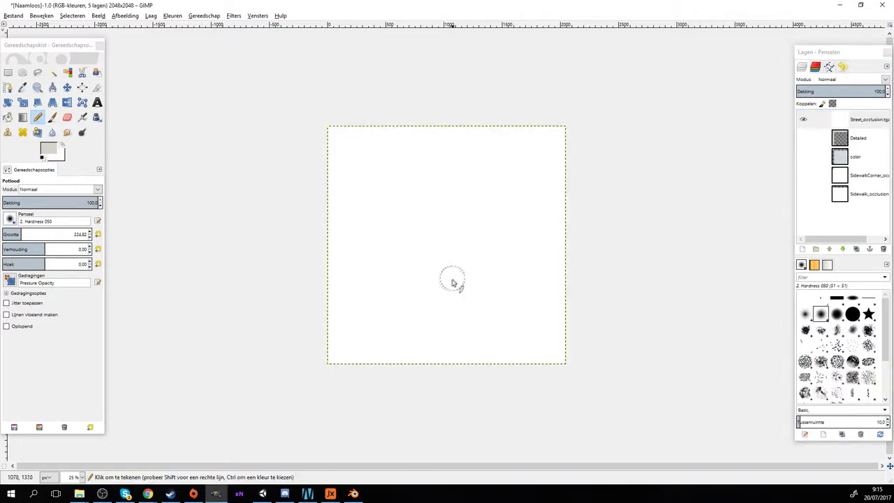
ctrl+scroll(442, 288, up, 2)
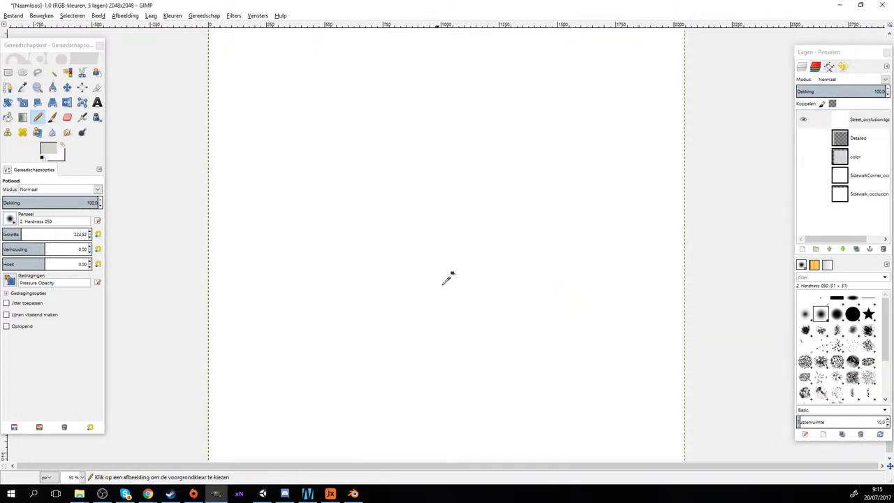
ctrl+scroll(447, 277, down, 1)
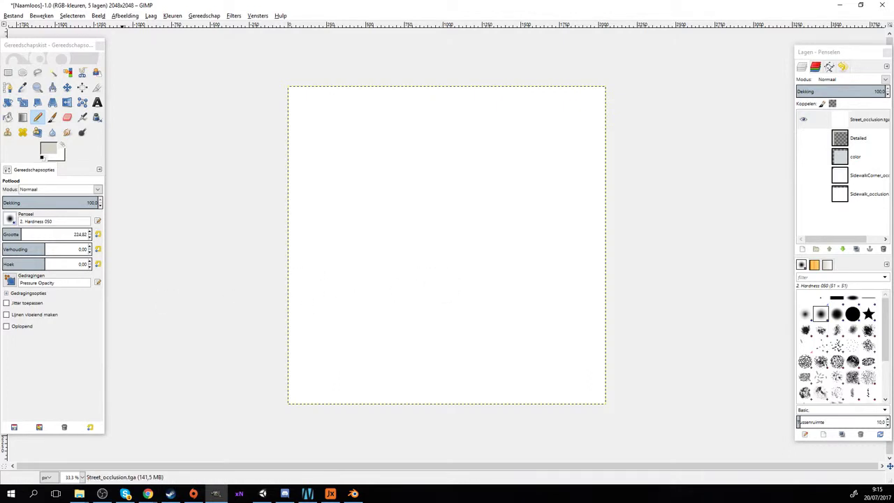
right_click(516, 241)
click(864, 121)
click(870, 124)
right_click(869, 123)
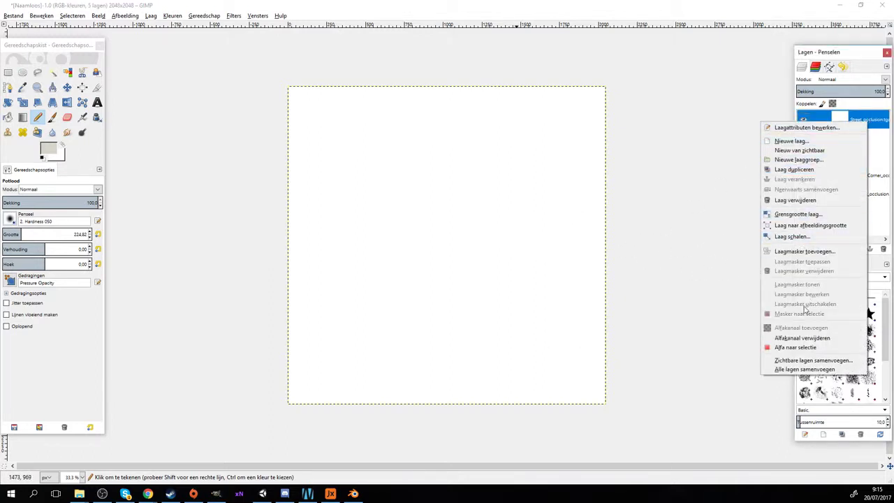
click(796, 200)
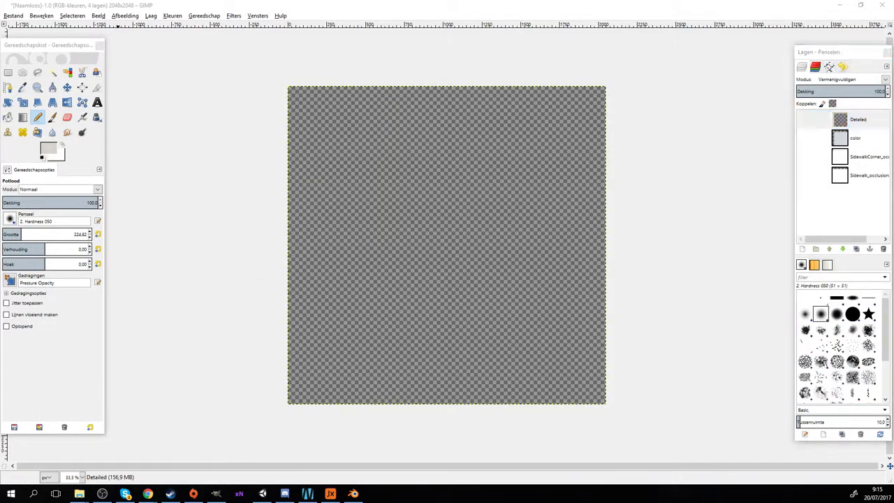
Add Street_heights.tga to the image as a new layer above the Detailed layer
key(ctrl+z)
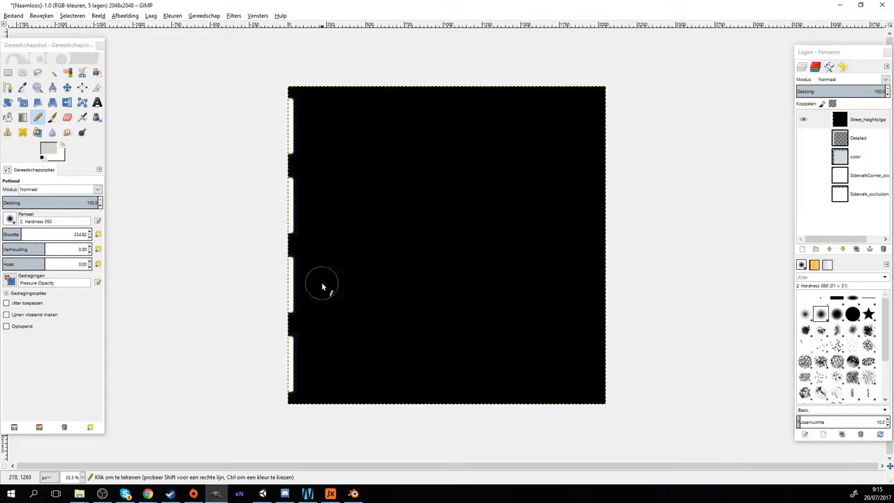
key(plus)
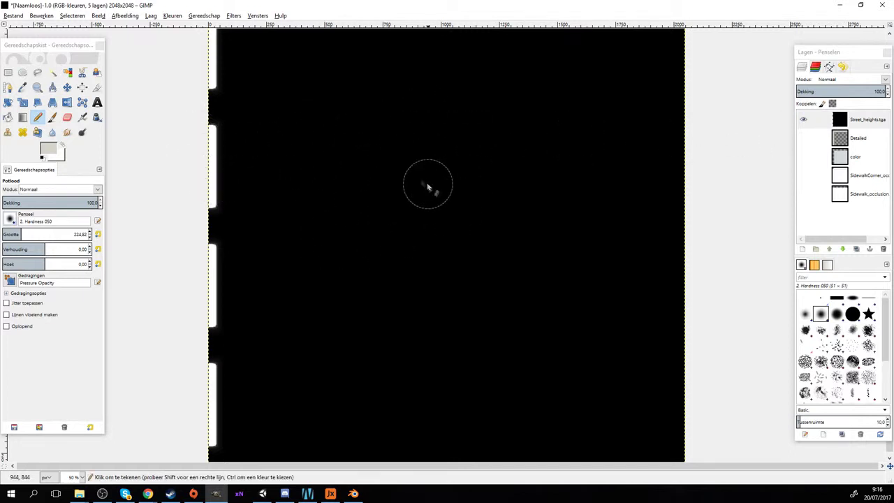
Set the foreground colour to grey a9a9a9 and bucket-fill the black street area with it
click(52, 148)
drag(168, 137, 161, 148)
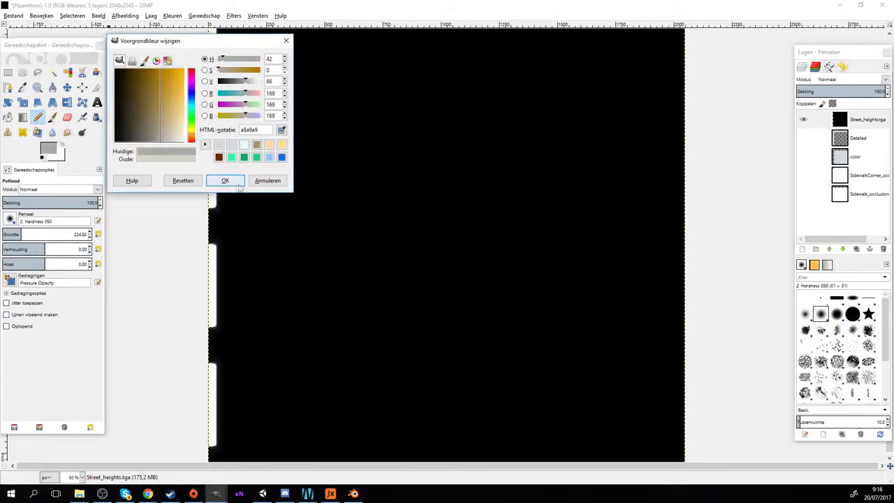
click(232, 181)
click(8, 117)
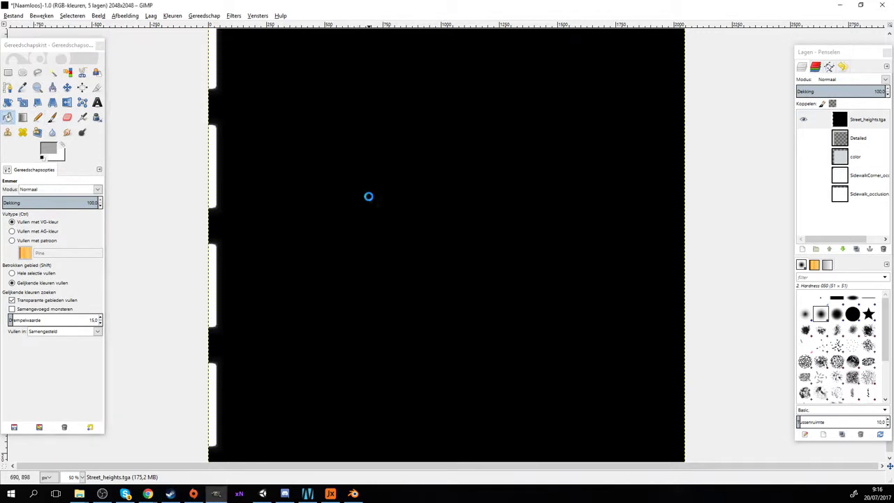
click(370, 199)
drag(336, 152, 363, 270)
Change the foreground colour to light blue-grey c3c9c9 and bucket-fill the street area with it
click(50, 148)
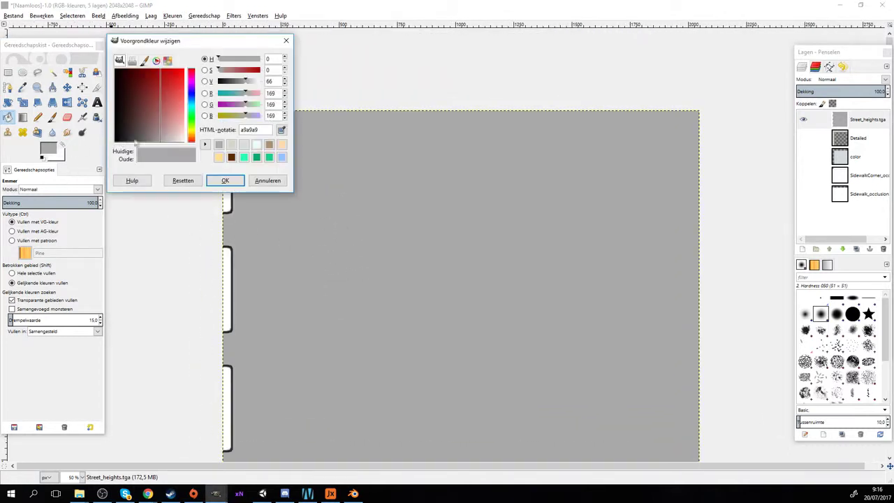
drag(193, 136, 170, 143)
click(225, 180)
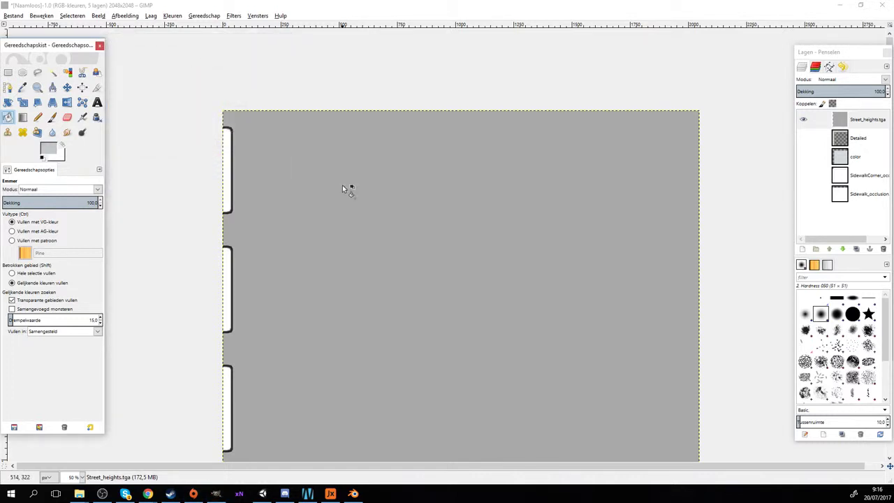
click(342, 185)
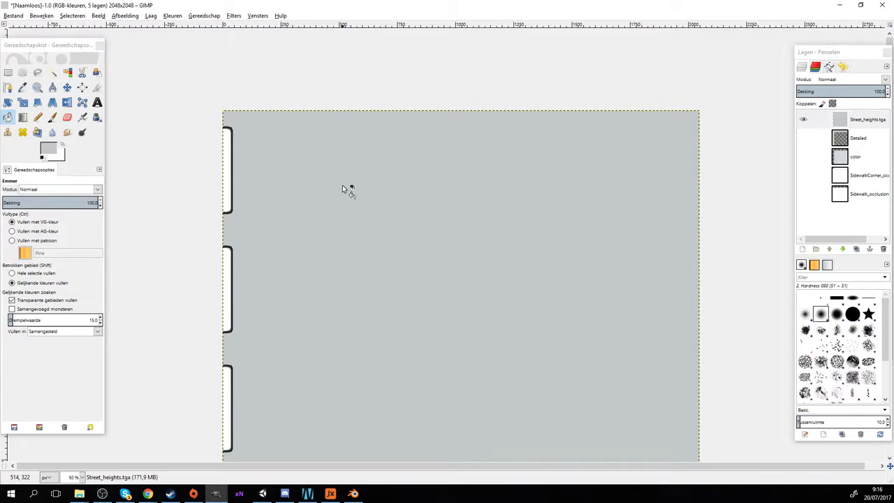
Darken the blue-grey foreground colour slightly and bucket-fill the street area with it
click(55, 146)
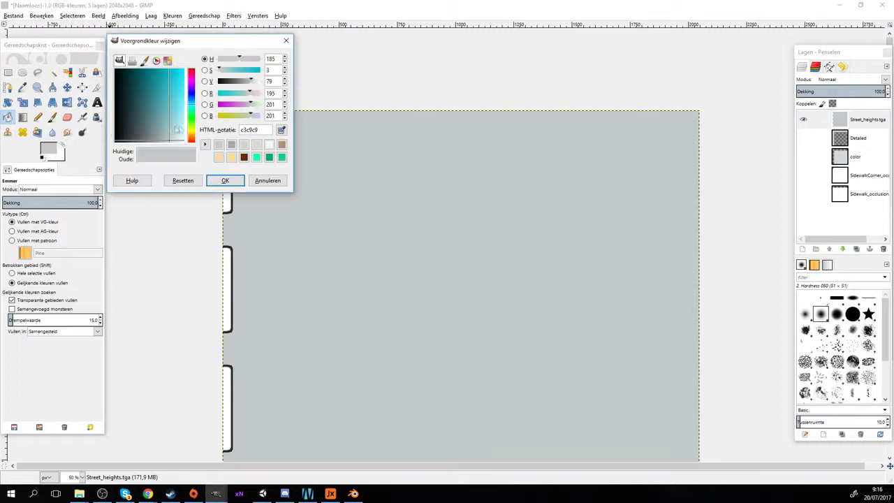
drag(171, 140, 167, 143)
click(225, 180)
click(345, 191)
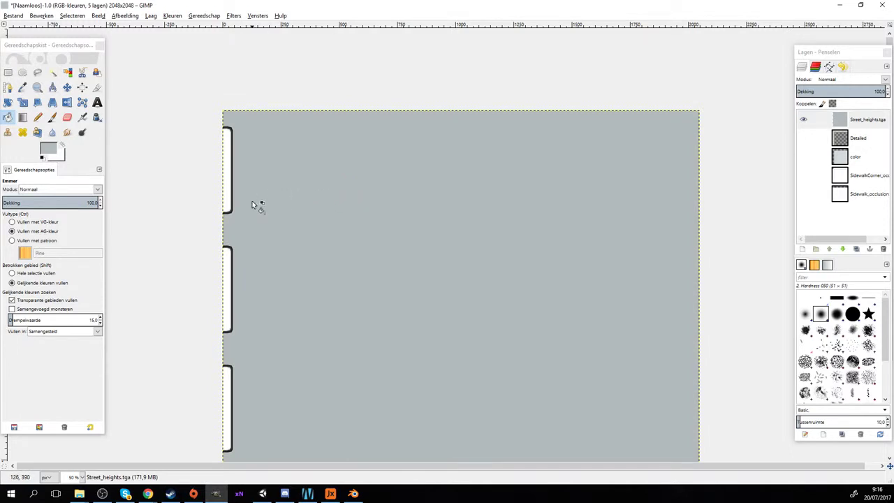
Set the foreground colour to near-white f7fbfb and bucket-fill the interior of the uppermost lane marking
key(plus)
drag(235, 208, 332, 206)
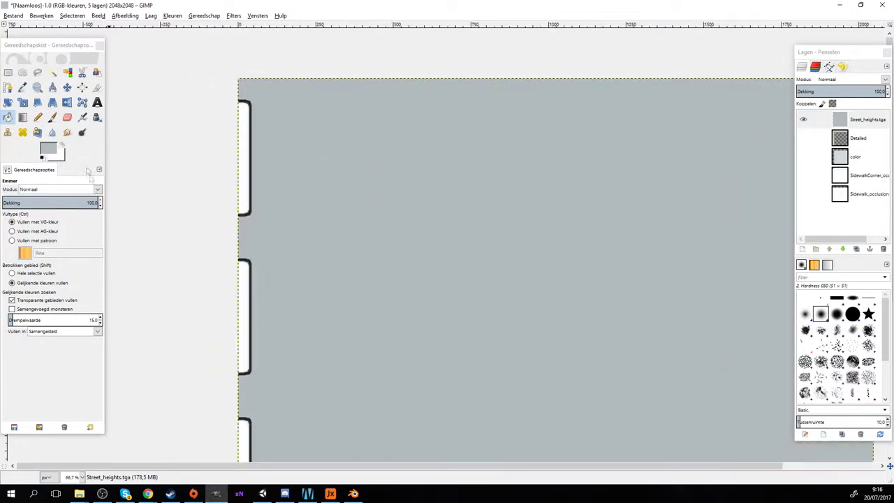
click(49, 148)
drag(162, 137, 183, 145)
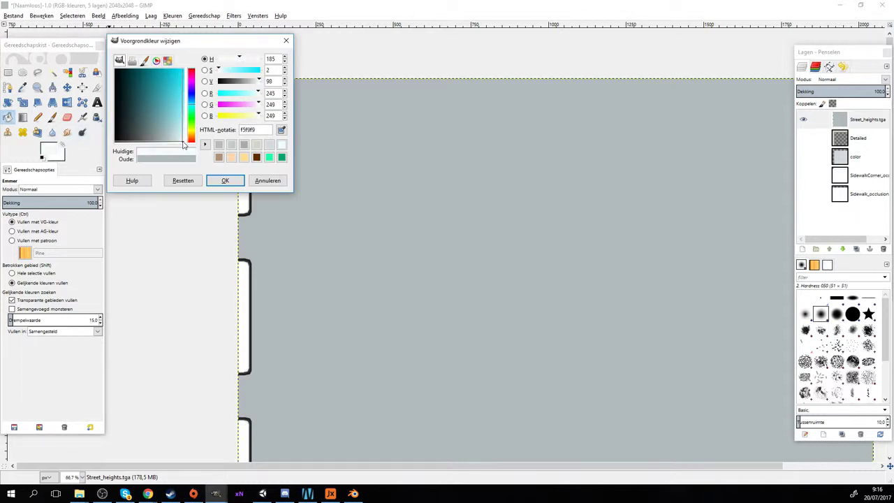
click(227, 181)
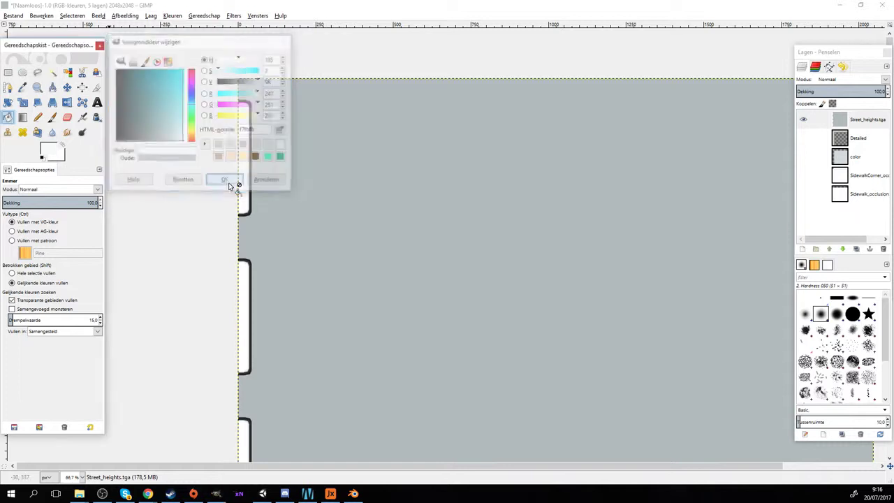
click(243, 179)
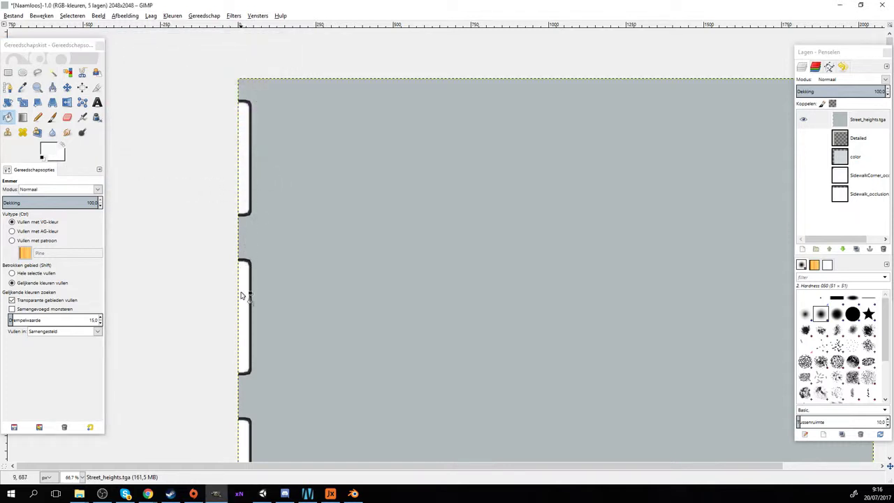
Bucket-fill the dark outlines of the four lane markings along the street's edge with the near-white colour
scroll(298, 233, down, 3)
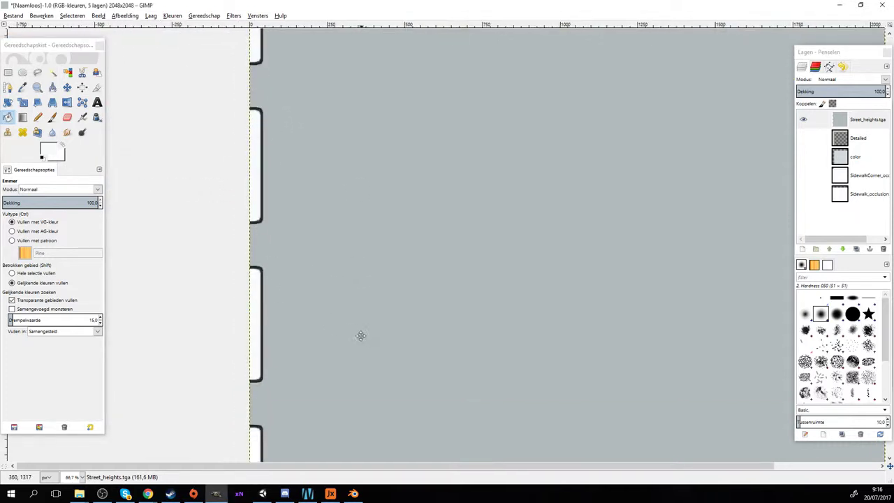
scroll(361, 335, down, 3)
click(254, 323)
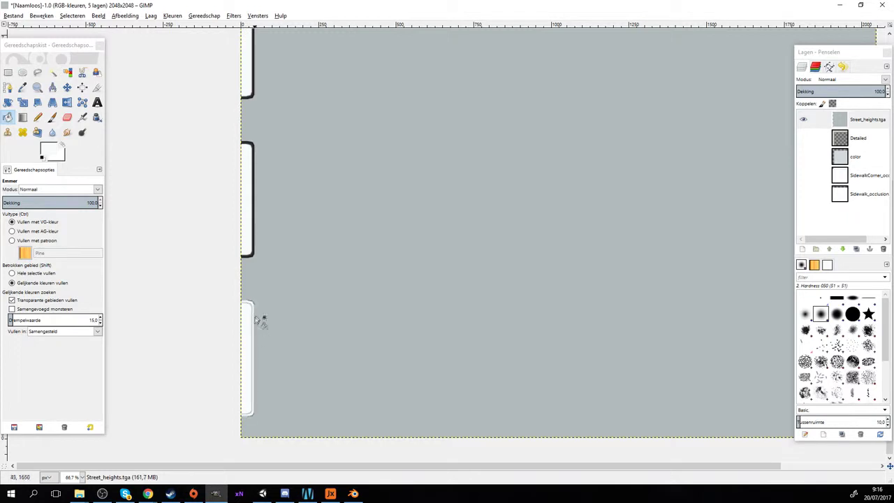
click(255, 245)
scroll(294, 267, up, 3)
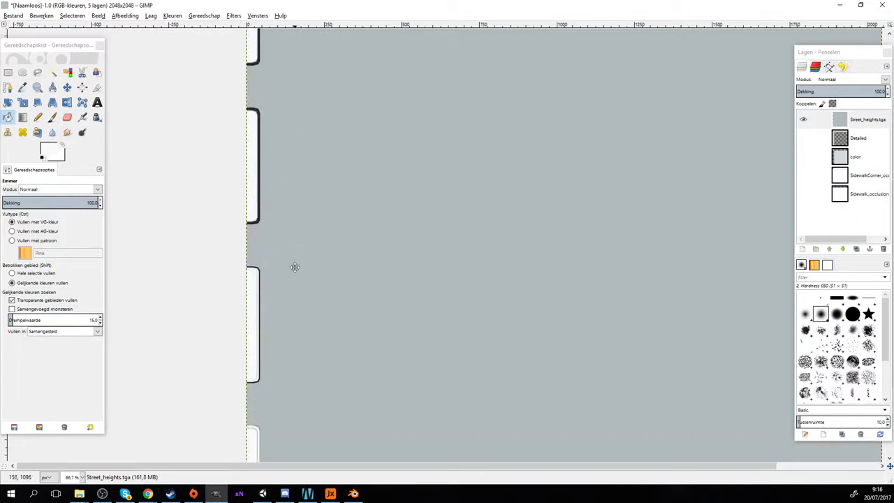
click(260, 215)
scroll(273, 211, up, 3)
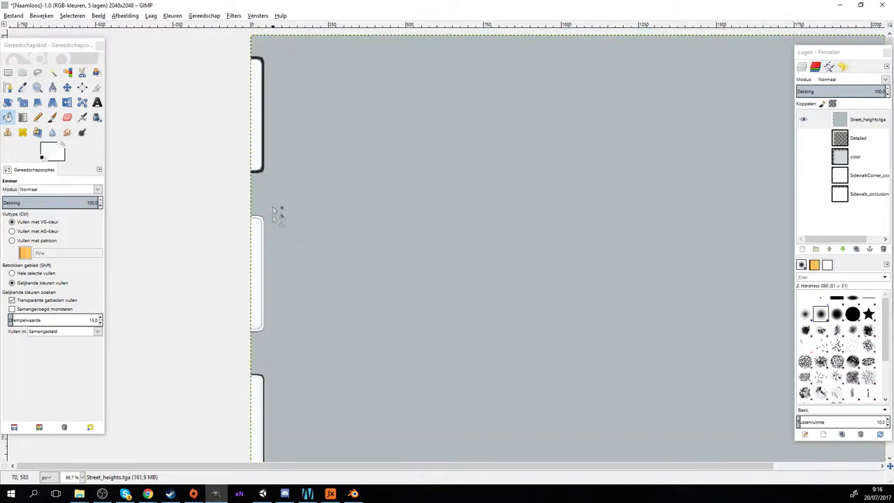
click(264, 165)
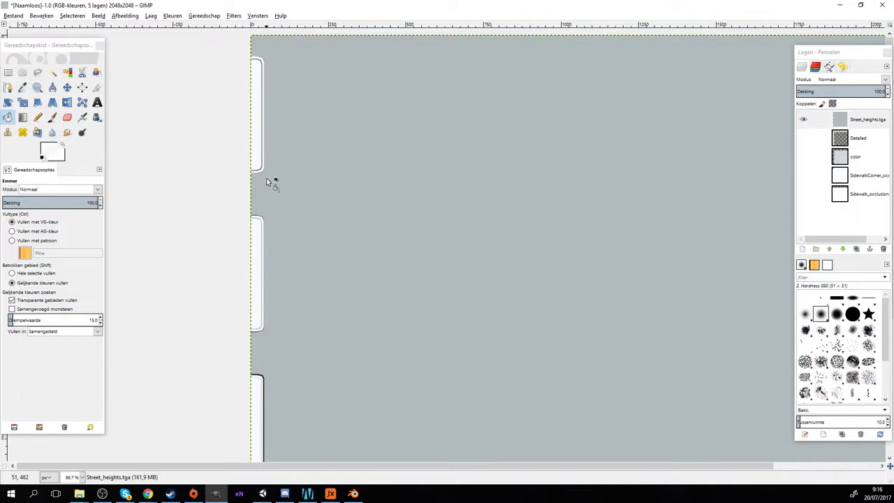
Fill the leftover dark edge of the third lane marking with near-white and check the marking borders up close
ctrl+scroll(266, 182, up, 6)
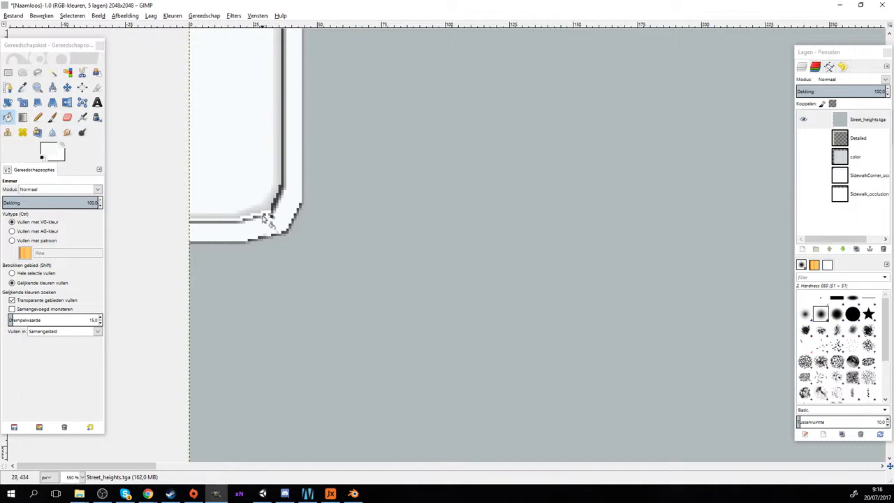
scroll(265, 219, down, 3)
ctrl+scroll(268, 222, down, 7)
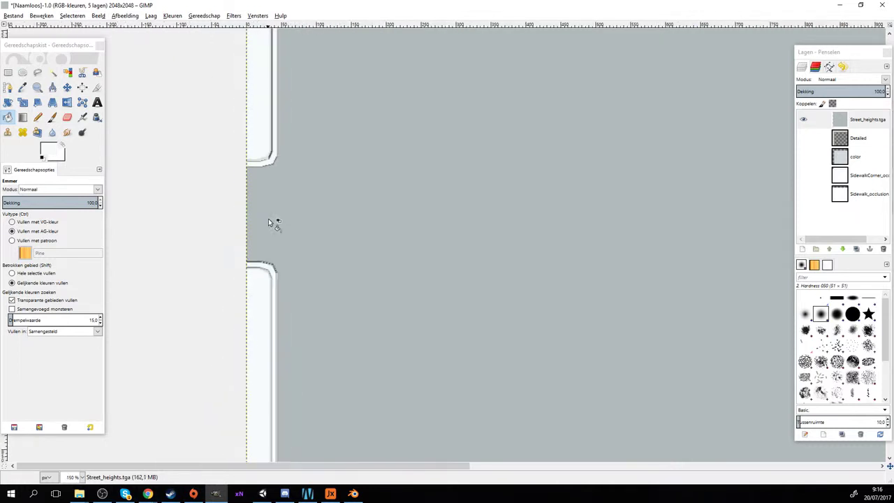
ctrl+scroll(292, 269, up, 4)
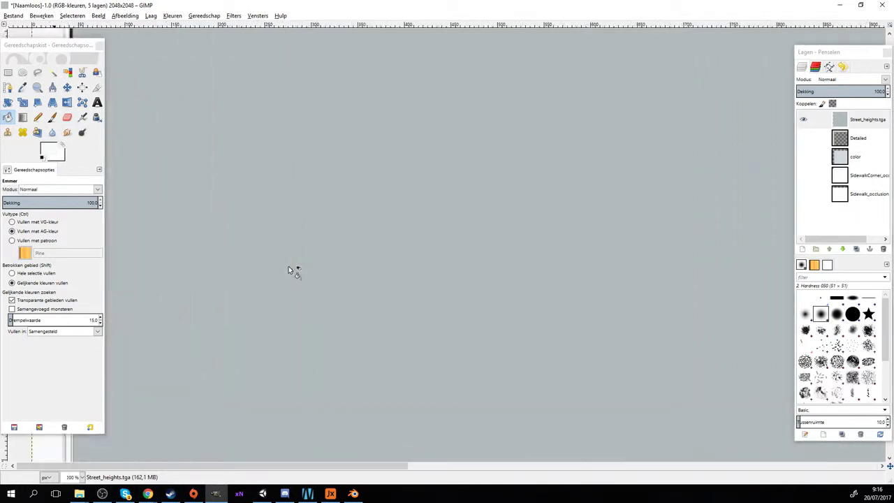
click(268, 281)
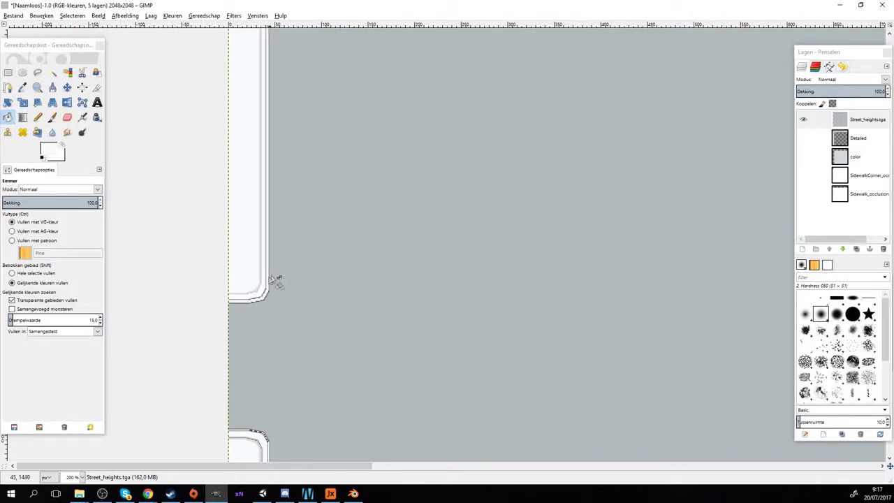
ctrl+scroll(296, 257, down, 4)
ctrl+scroll(391, 278, up, 1)
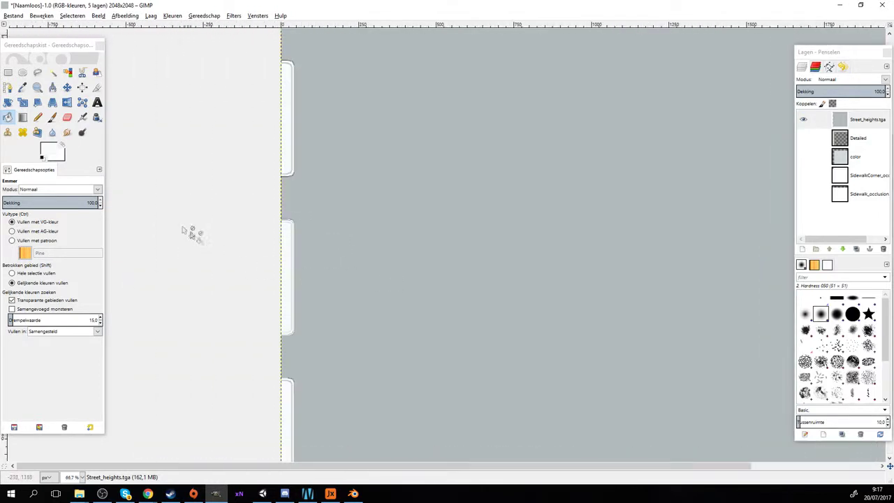
Switch to the Pencil with a 34.50 brush size and try a near-white freehand stroke over the third lane marking's inner outline
click(38, 117)
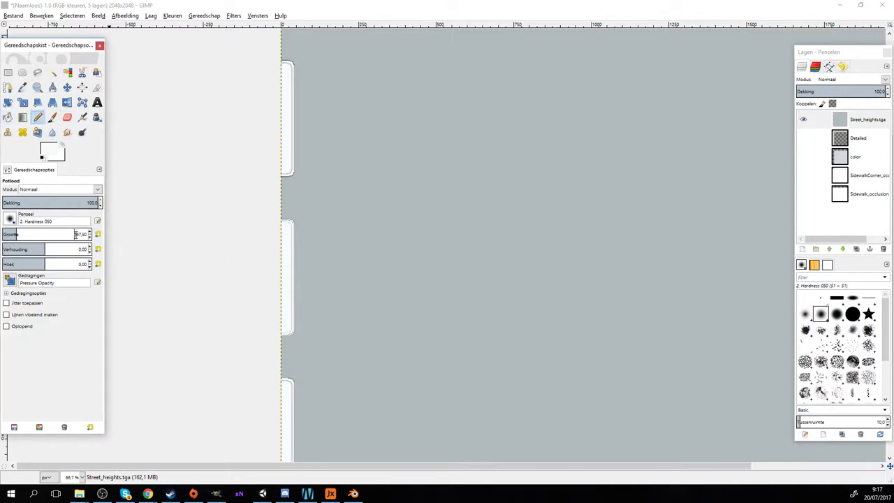
key(Return)
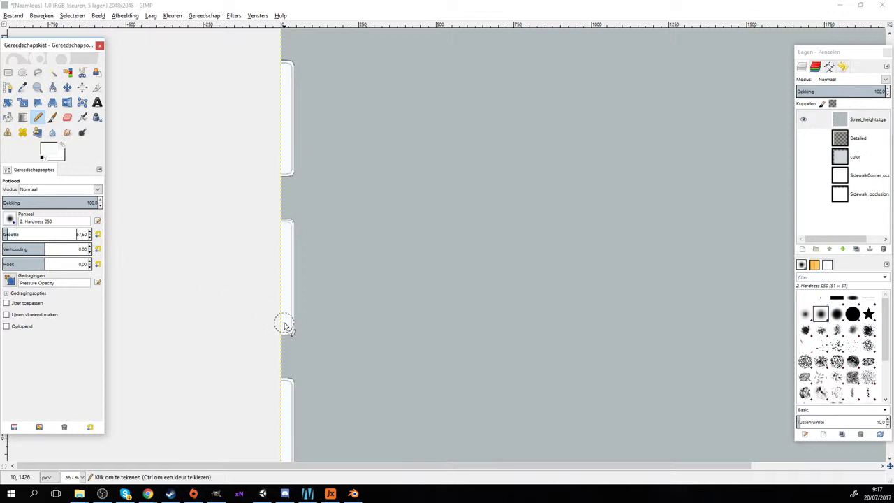
scroll(284, 326, up, 3)
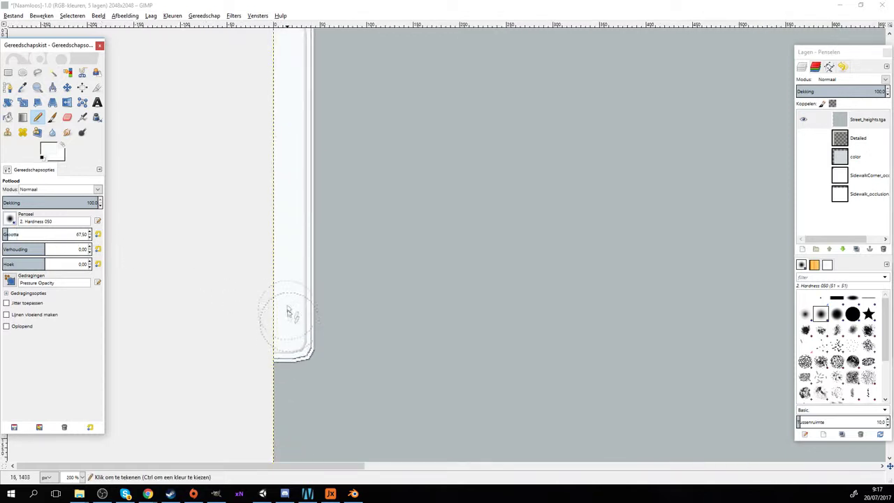
scroll(91, 241, down, 9)
click(284, 345)
mouse_move(282, 347)
mouse_down()
mouse_move(300, 343)
mouse_move(299, 234)
mouse_up()
scroll(329, 214, up, 5)
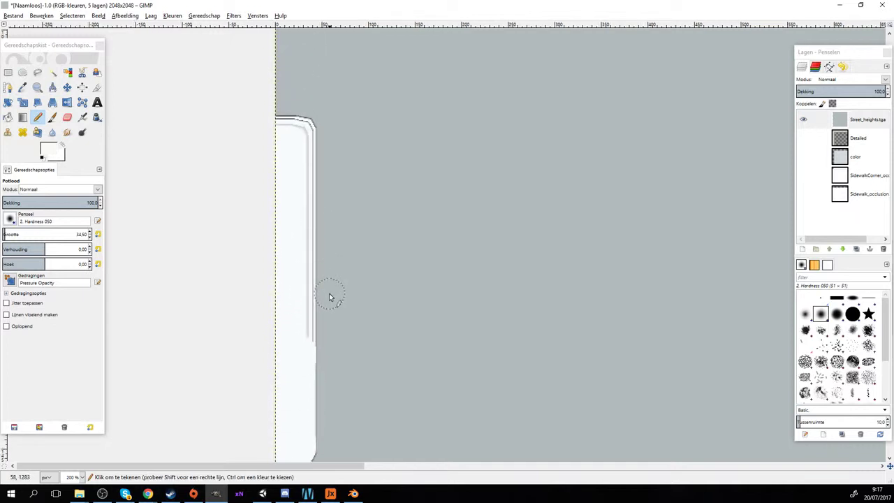
Cover the third lane marking's inner outlines with straight near-white pencil strokes along its long side and across both ends
scroll(328, 279, down, 4)
scroll(329, 234, left, 2)
click(331, 232)
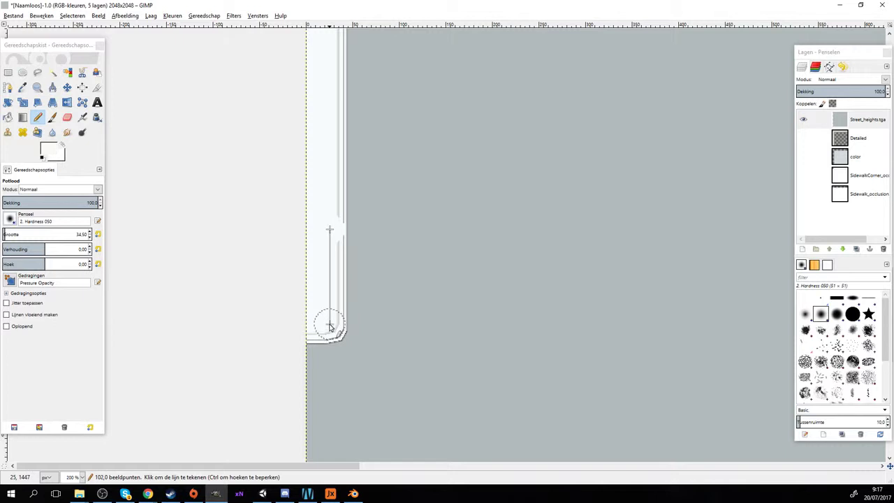
shift+click(331, 326)
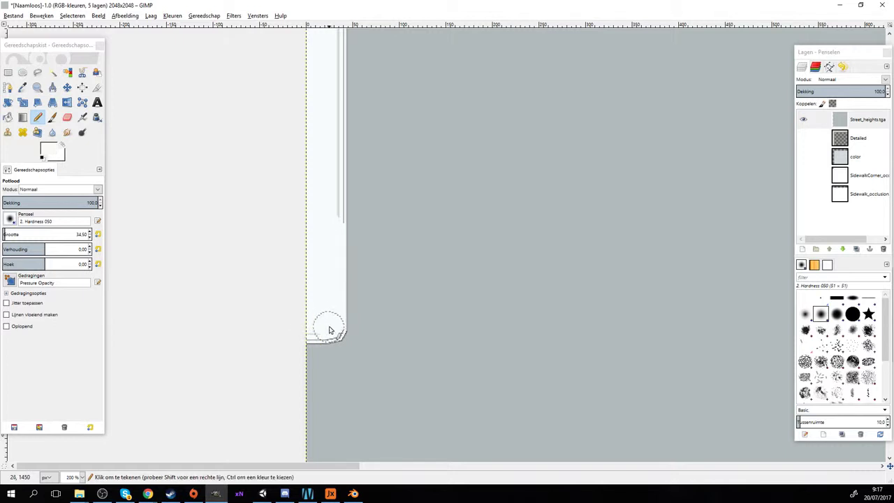
drag(331, 328, 315, 324)
scroll(315, 324, up, 5)
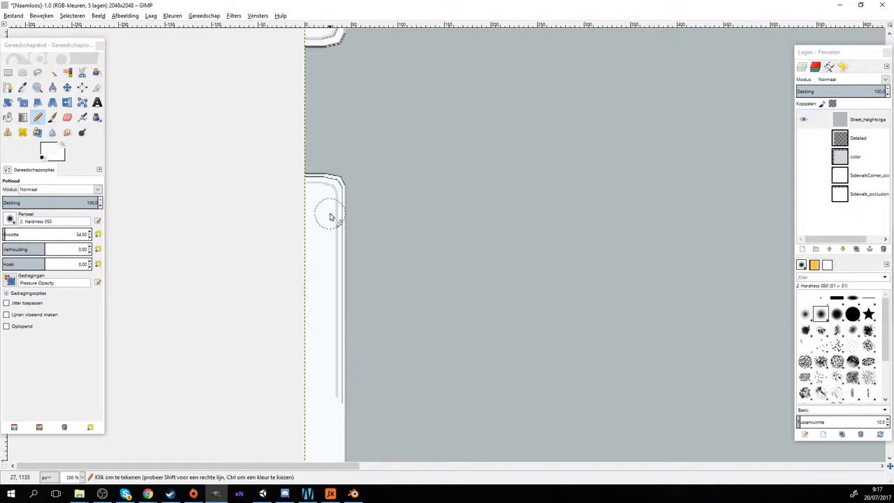
click(328, 399)
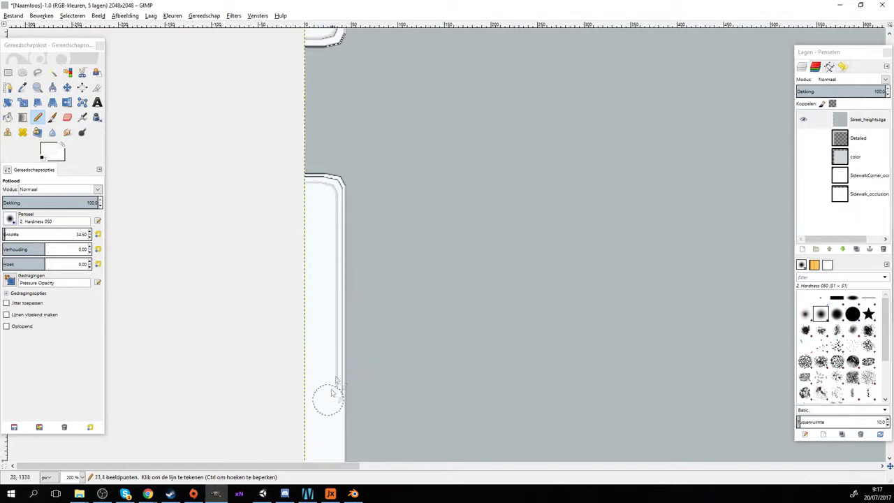
shift+click(328, 202)
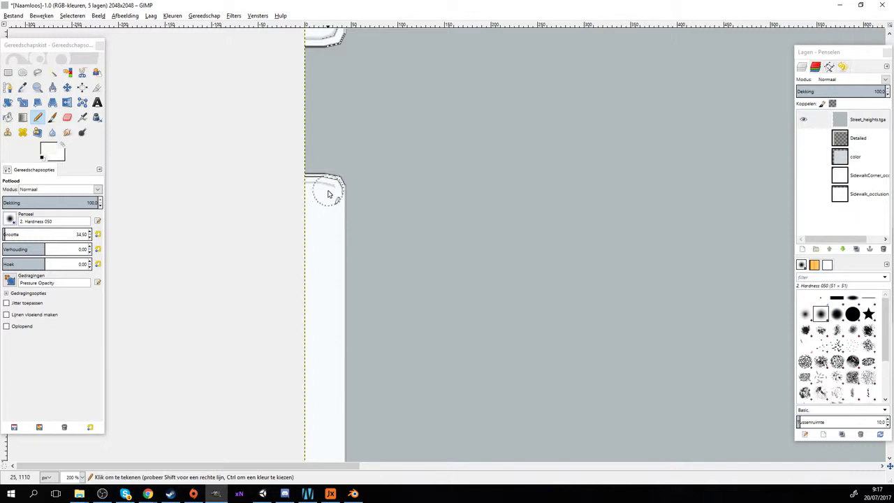
drag(328, 195, 307, 191)
Paint near-white over the inner outlines of the second lane marking, using a straight pencil stroke along its full length
mouse_move(342, 145)
mouse_down()
mouse_move(308, 337)
mouse_move(318, 369)
mouse_up()
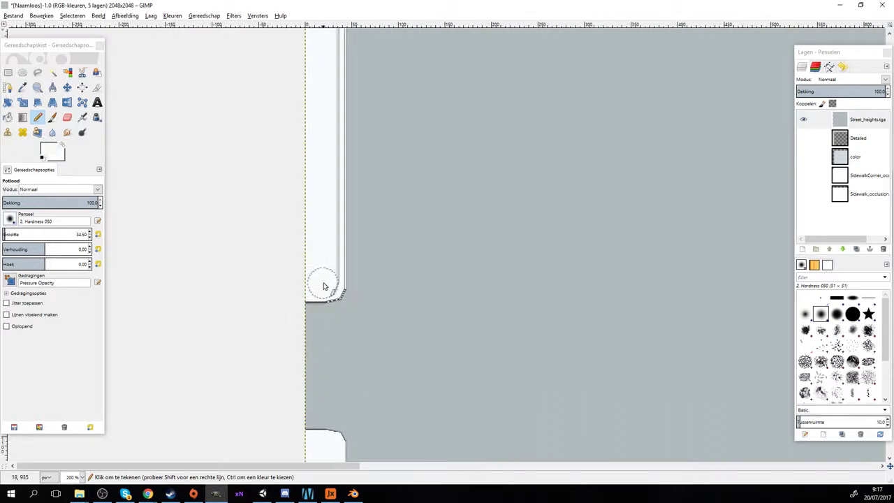
scroll(369, 245, up, 3)
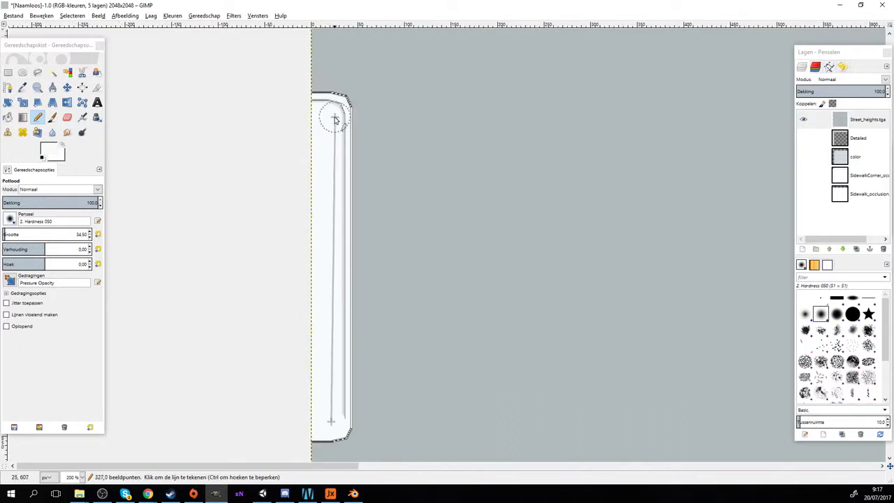
shift+click(332, 117)
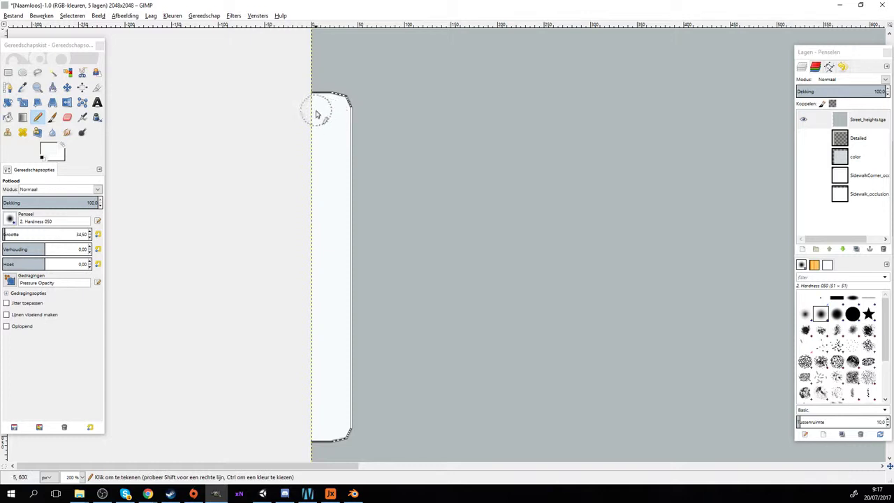
scroll(343, 224, down, 3)
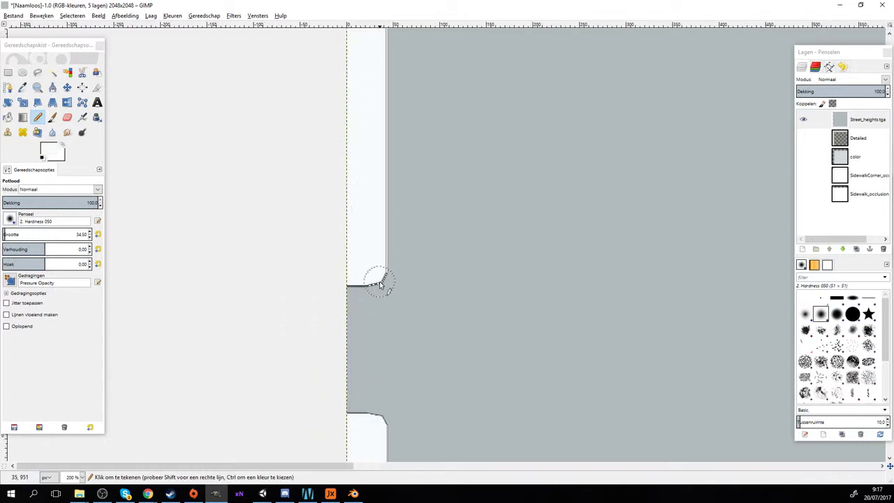
Paint out the inner outlines of the lowest lane marking in near-white along its long side and at both ends
scroll(374, 314, down, 3)
scroll(369, 365, right, 10)
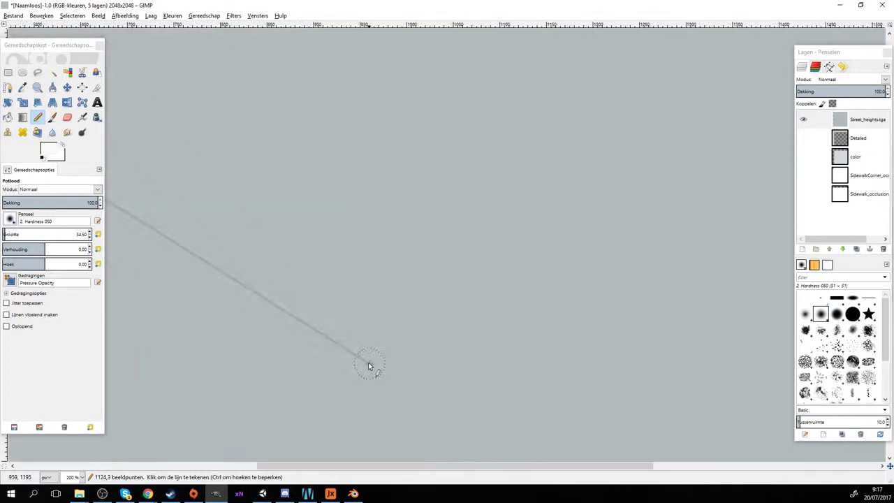
ctrl+scroll(369, 361, down, 5)
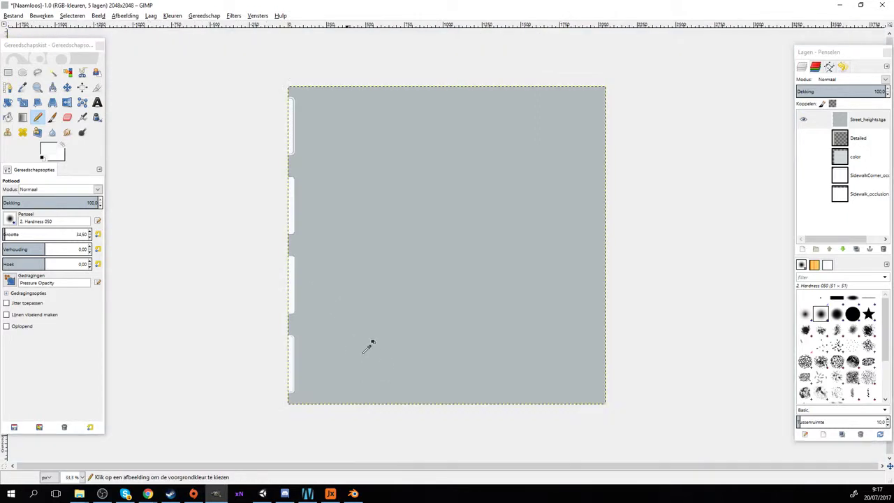
ctrl+scroll(342, 318, up, 4)
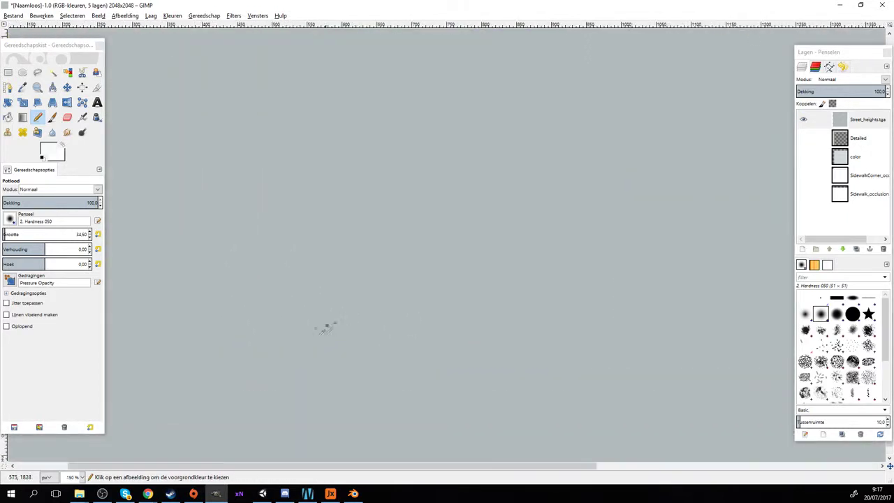
scroll(319, 284, left, 1)
ctrl+scroll(349, 305, up, 2)
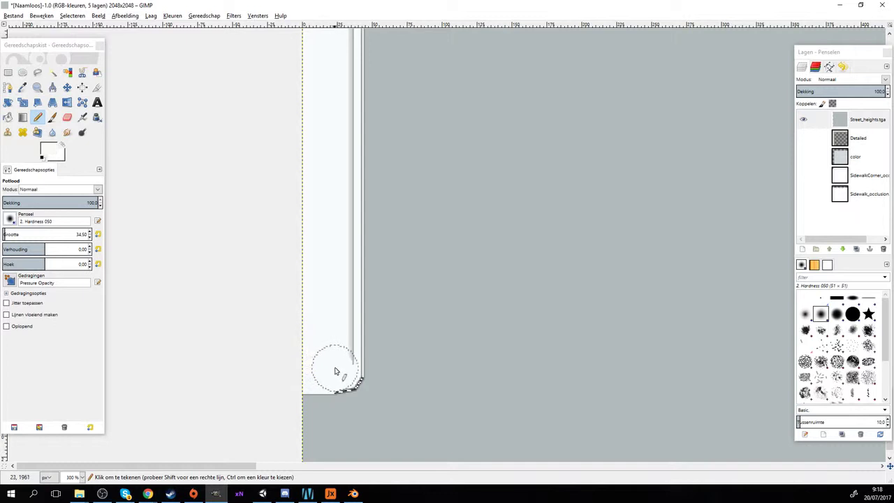
mouse_move(340, 370)
mouse_down()
mouse_move(339, 339)
mouse_move(342, 380)
mouse_up()
scroll(341, 391, up, 3)
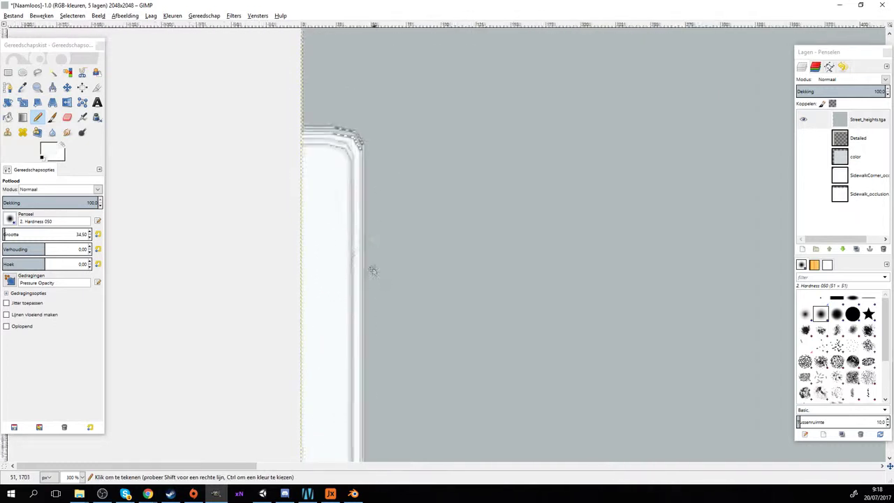
click(339, 164)
scroll(340, 164, down, 5)
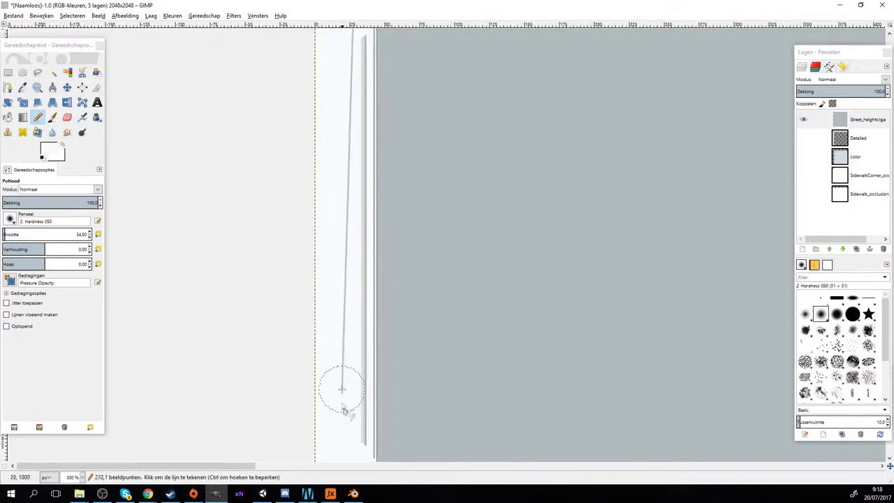
shift+click(353, 441)
scroll(363, 356, down, 2)
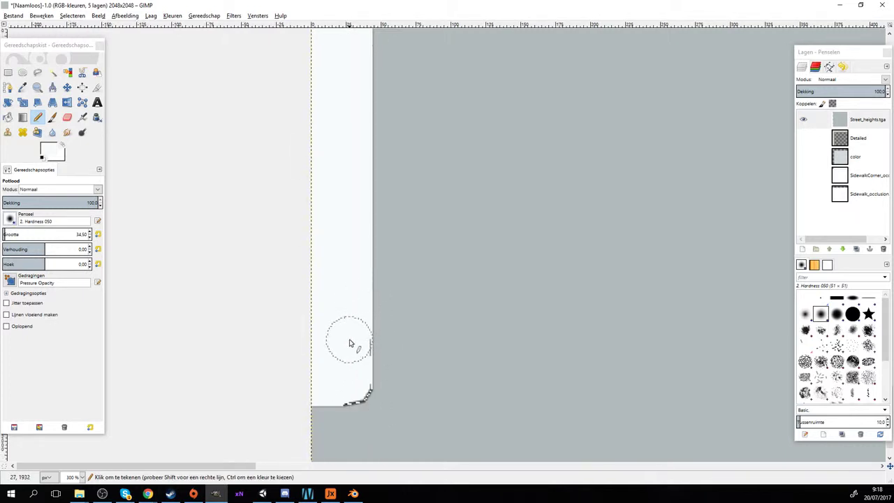
scroll(343, 301, up, 10)
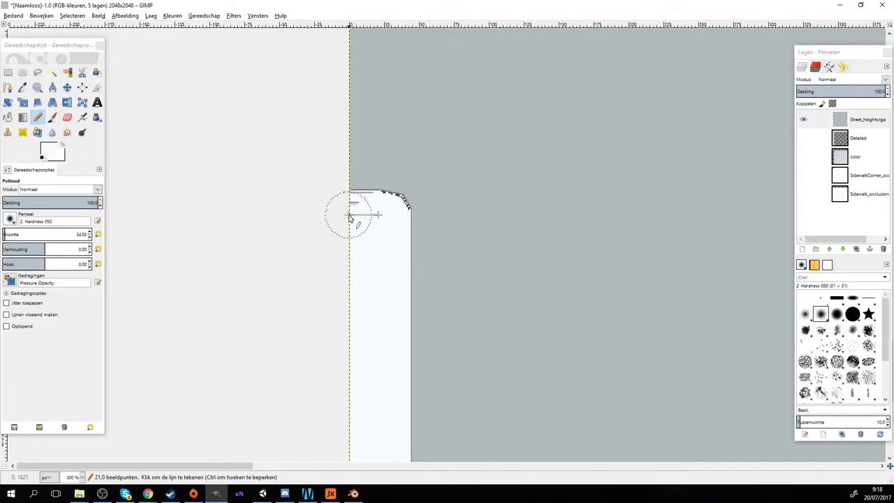
Cover the dark inner outline of the uppermost lane marking with straight near-white pencil strokes along its side and ends
scroll(410, 167, down, 5)
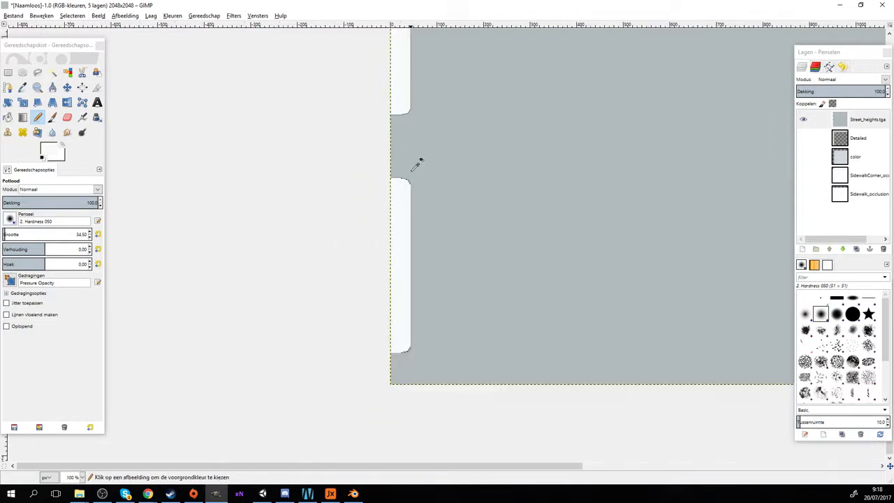
scroll(361, 278, up, 4)
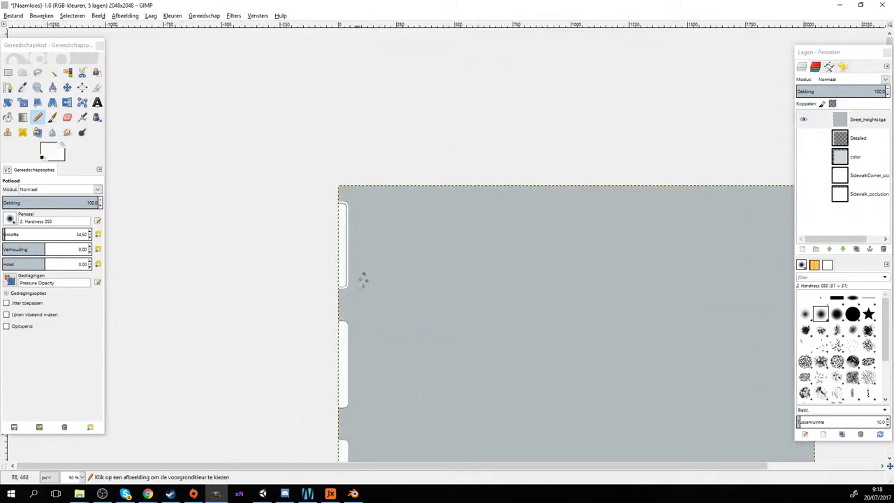
scroll(384, 239, left, 3)
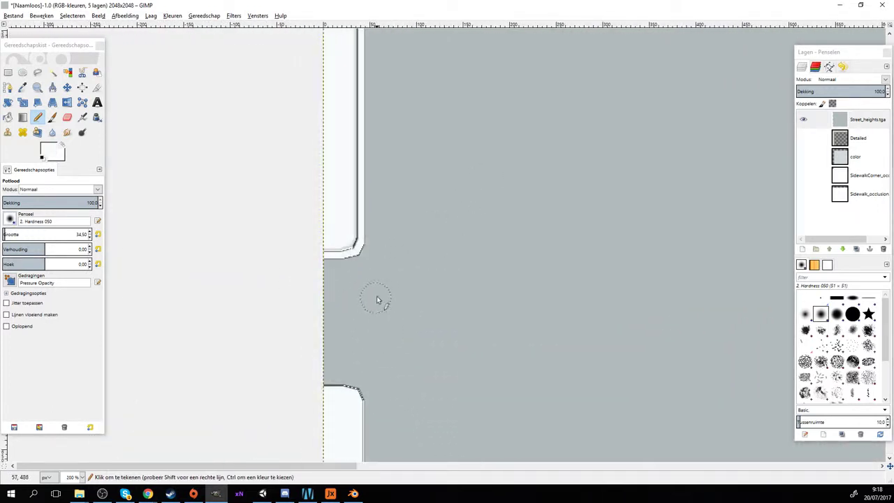
scroll(376, 300, up, 1)
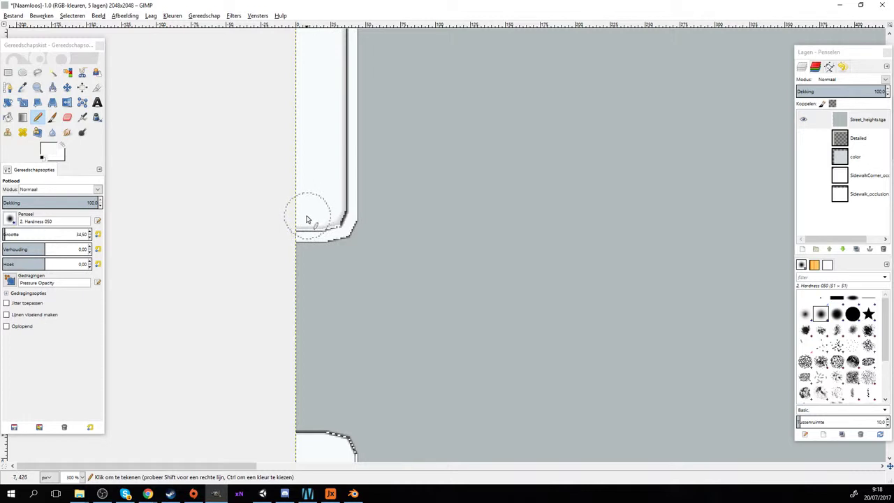
scroll(346, 237, up, 4)
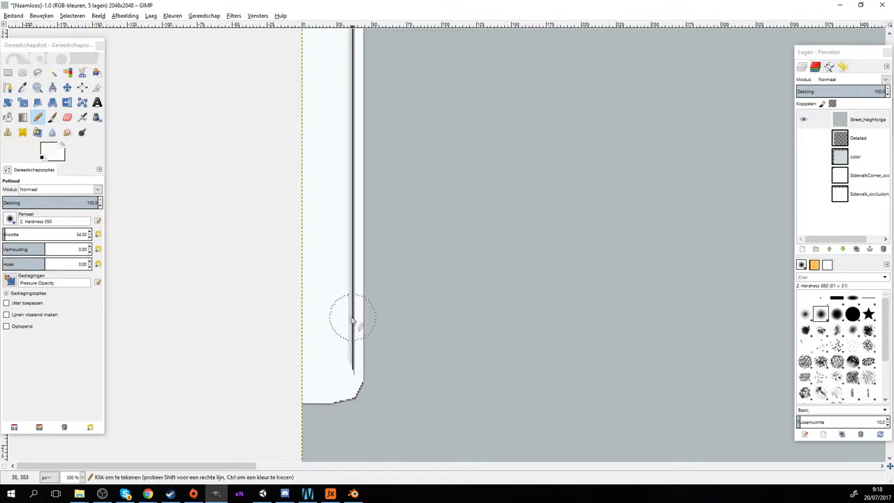
scroll(337, 280, up, 2)
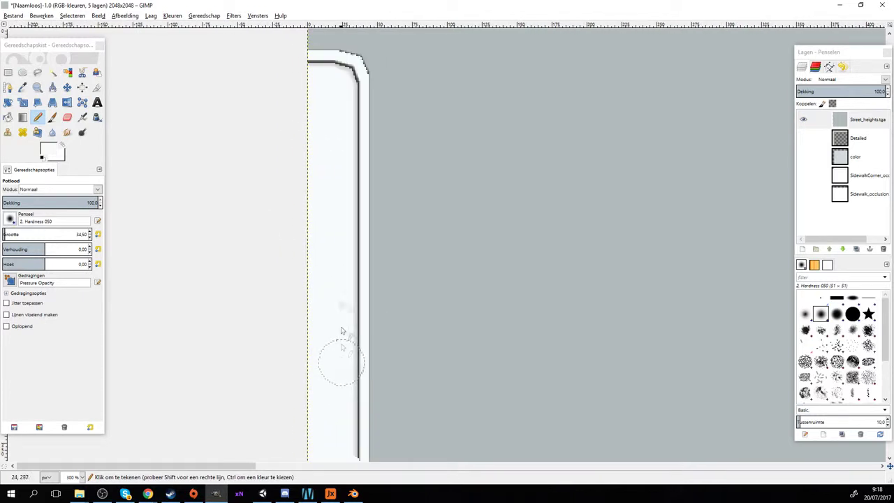
shift+click(343, 85)
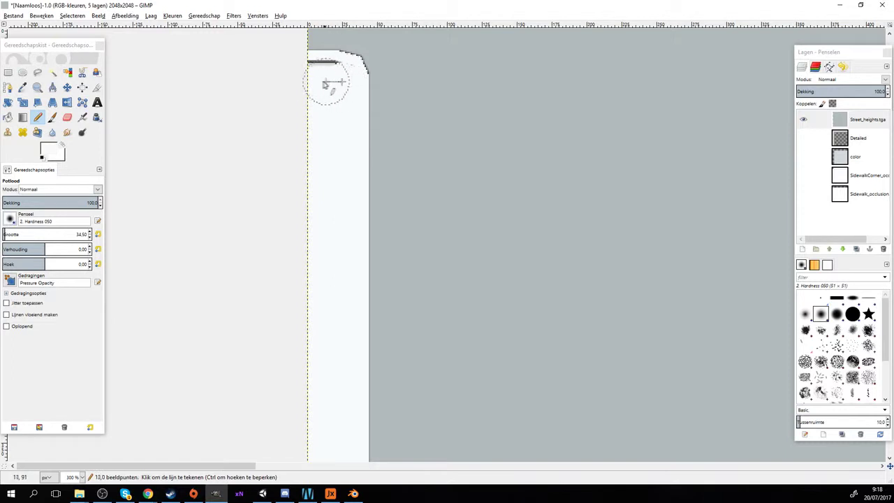
scroll(377, 195, down, 5)
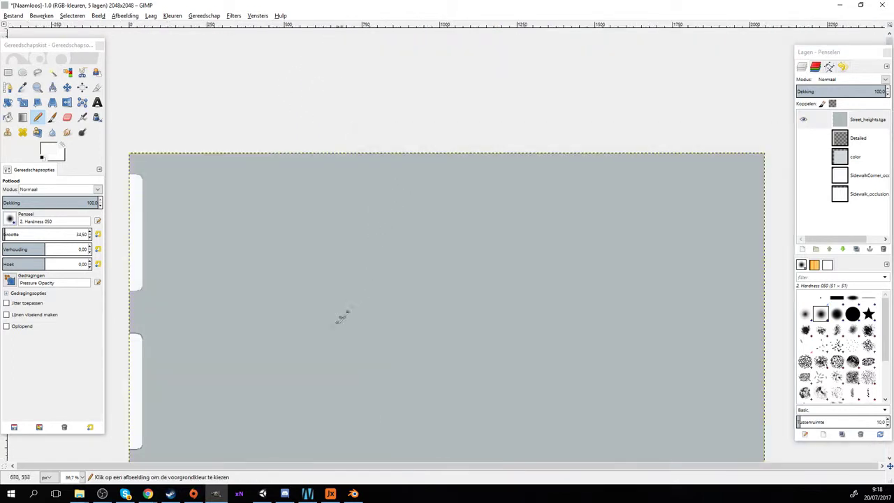
Export the finished street image as Street_texture.tga into the Streets folder
scroll(314, 328, down, 4)
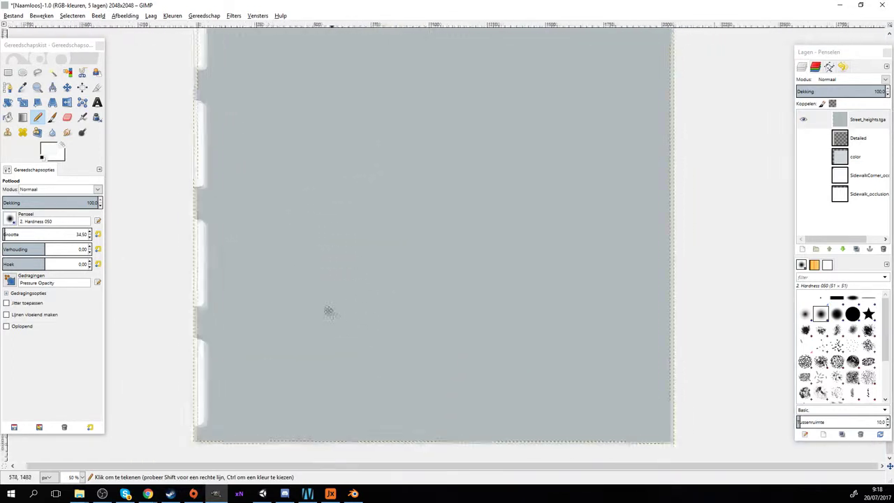
click(13, 16)
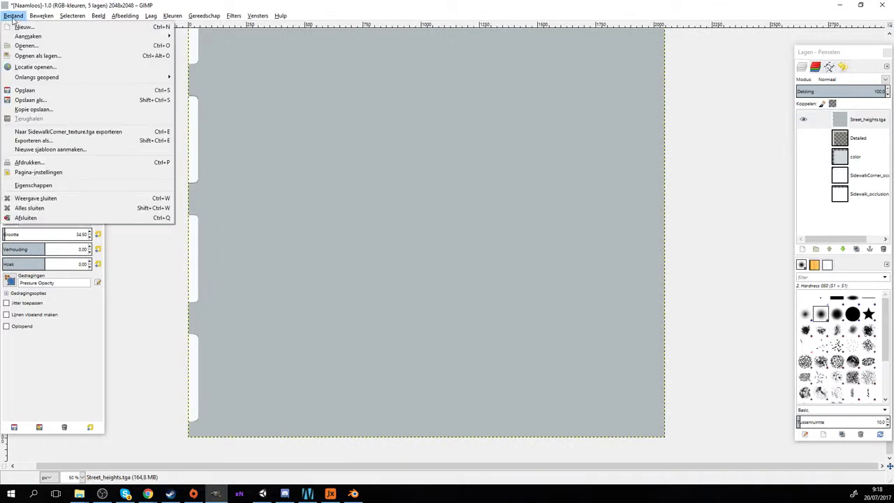
click(50, 142)
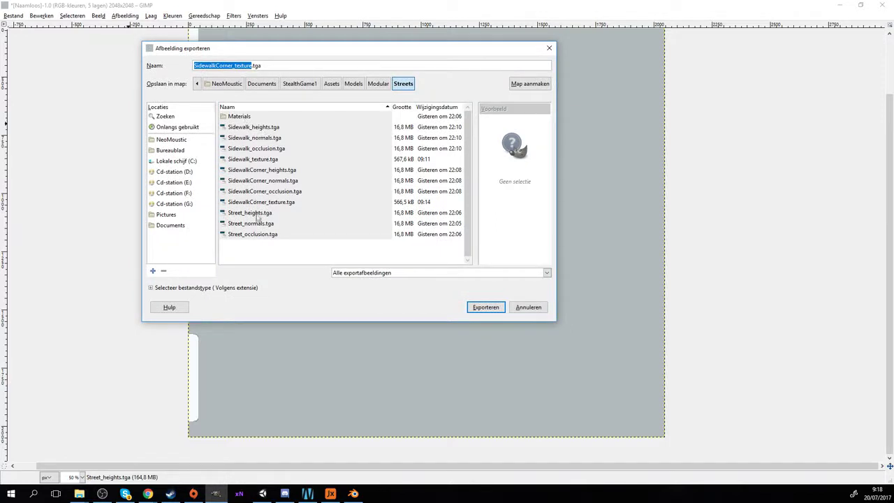
click(253, 235)
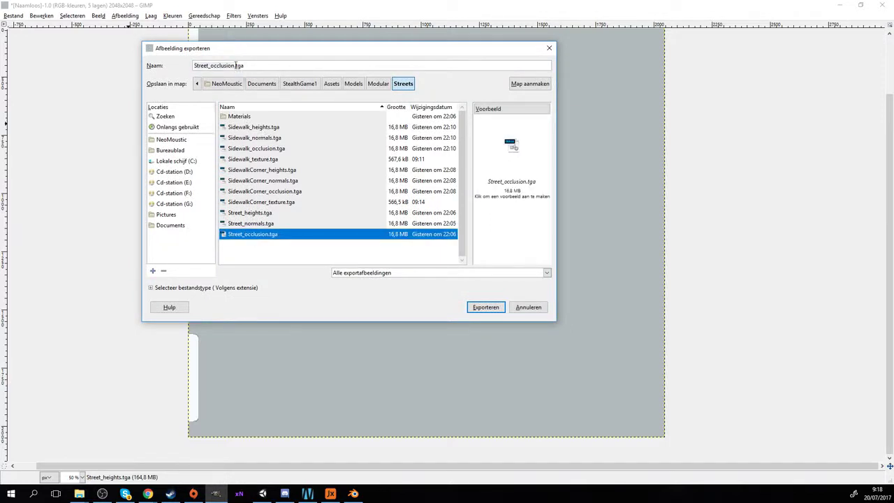
click(236, 65)
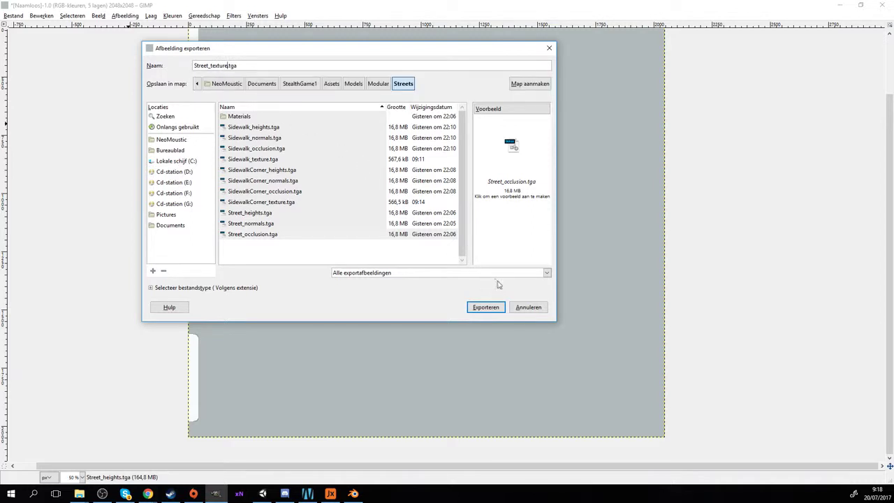
click(491, 308)
click(452, 286)
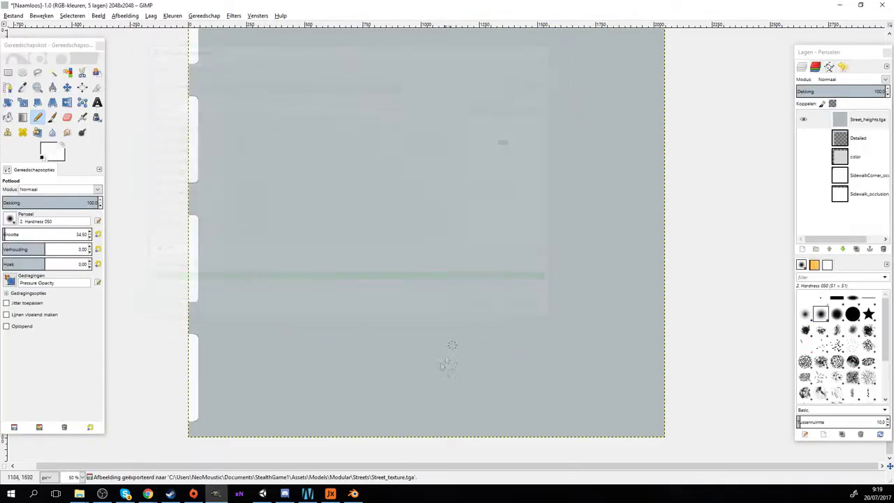
Switch to Unity and assign the new street color texture as the Albedo map of the Street material
click(262, 493)
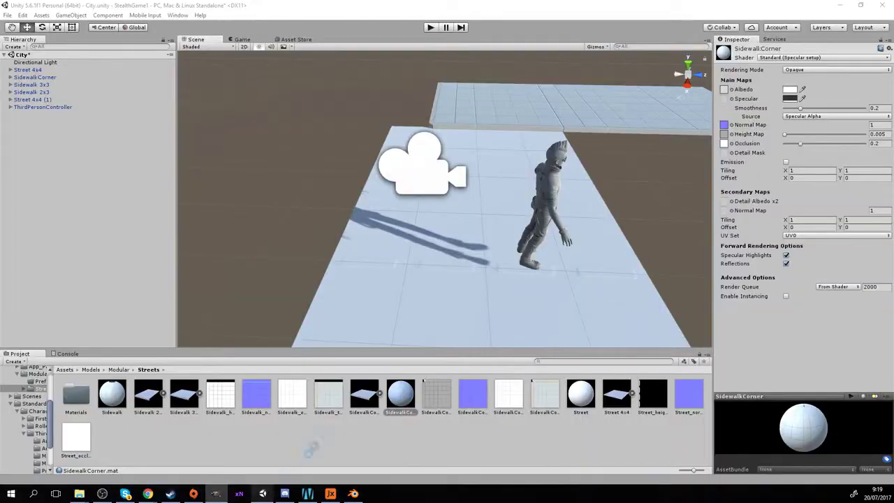
drag(414, 261, 411, 262)
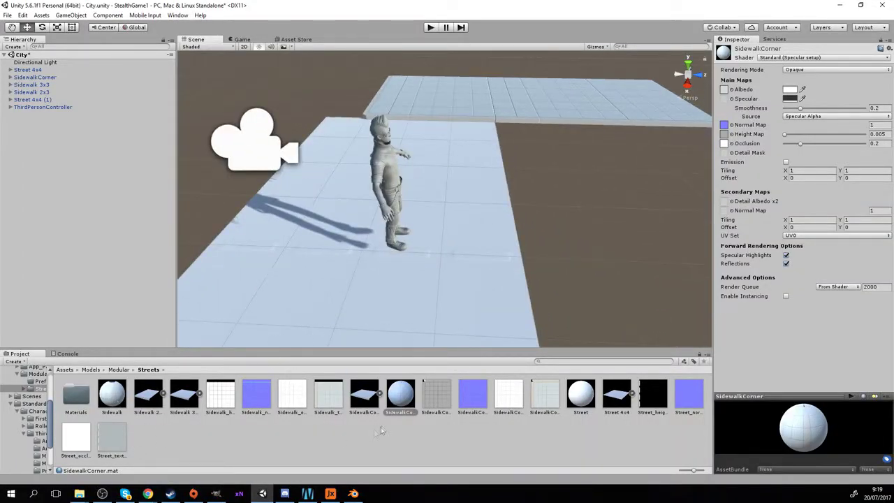
click(584, 398)
drag(105, 441, 726, 92)
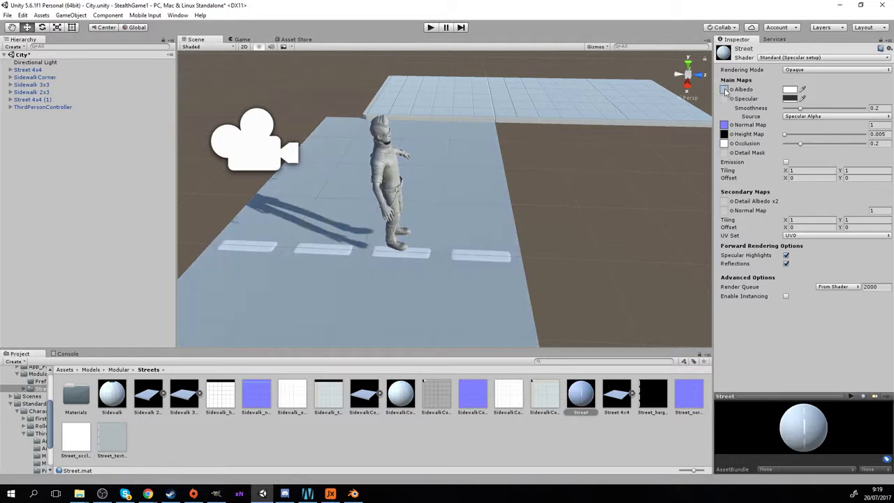
Run the scene in play mode and walk the character around to examine the street's new color and lane markings
click(431, 27)
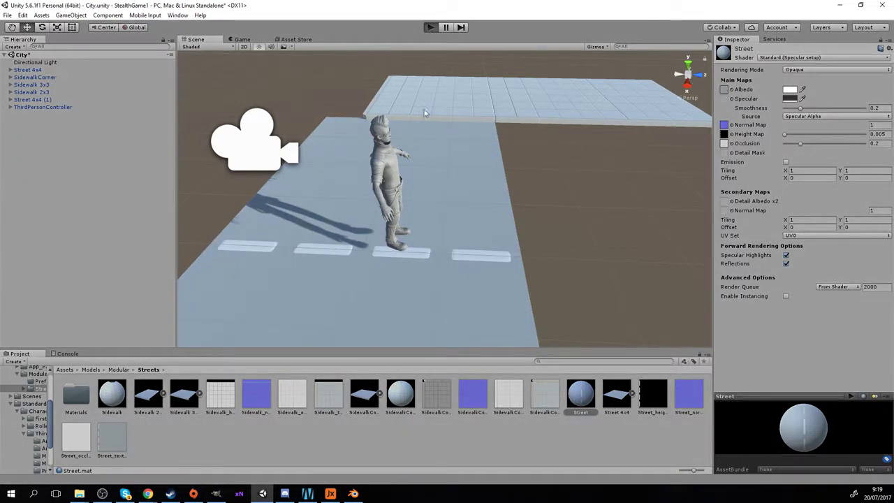
key(w)
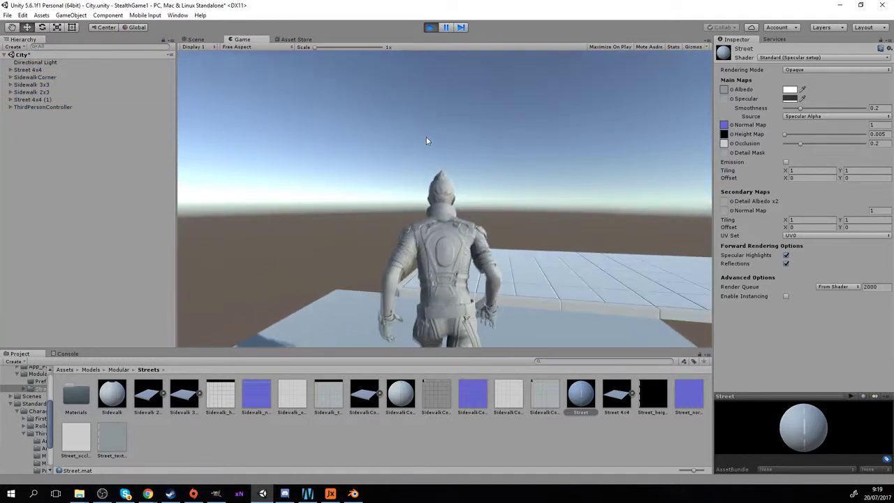
key(d)
key(w)
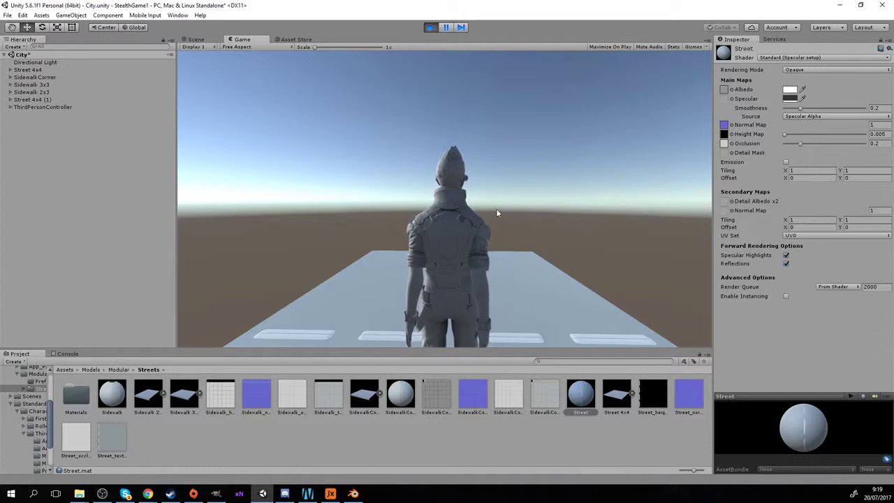
key(d)
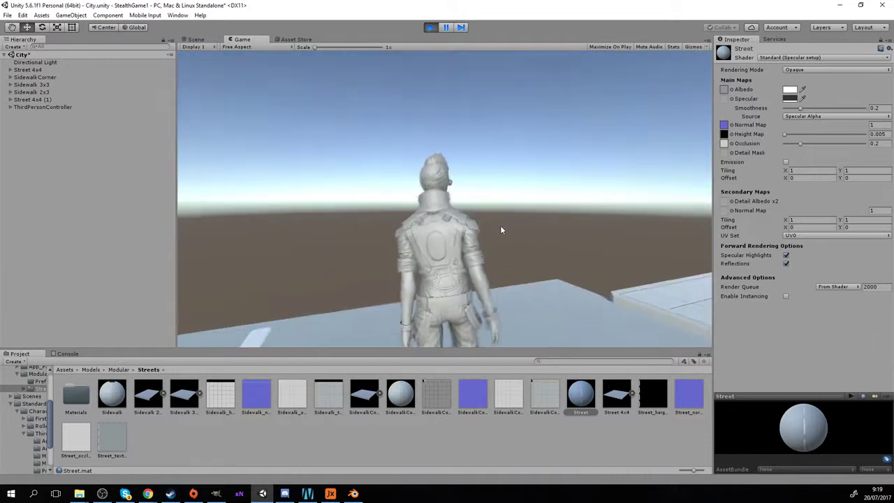
key(a)
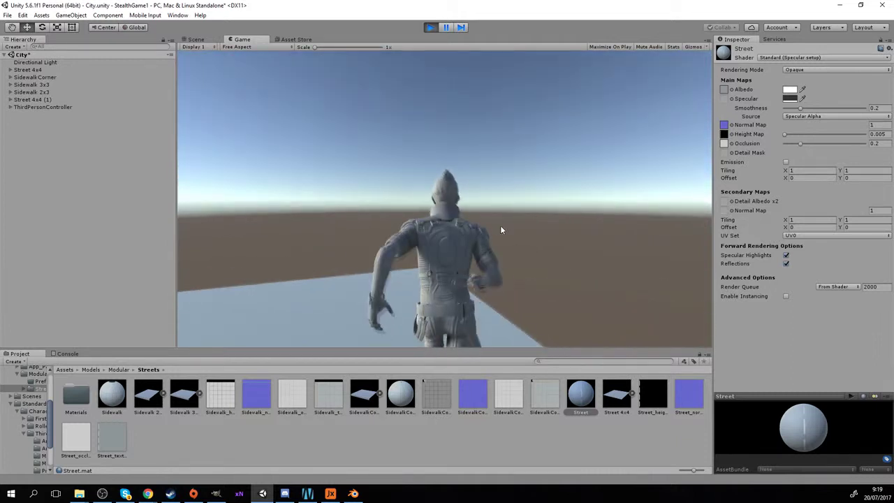
key(w)
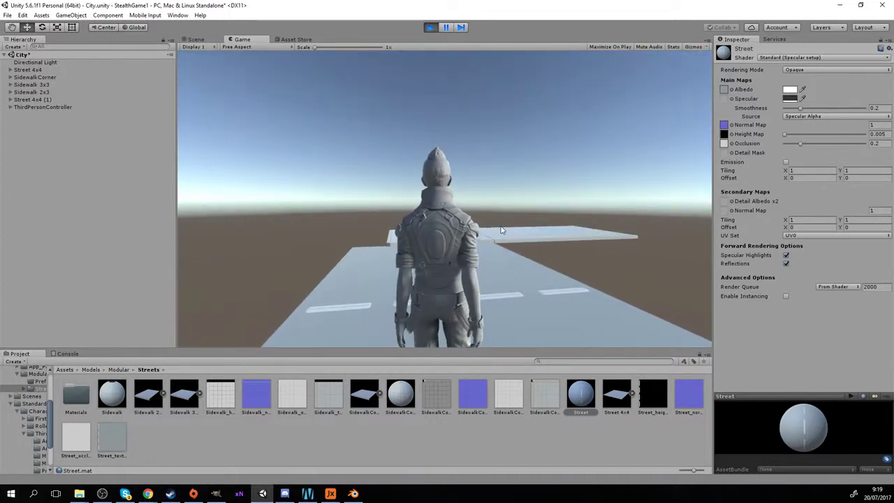
key(d)
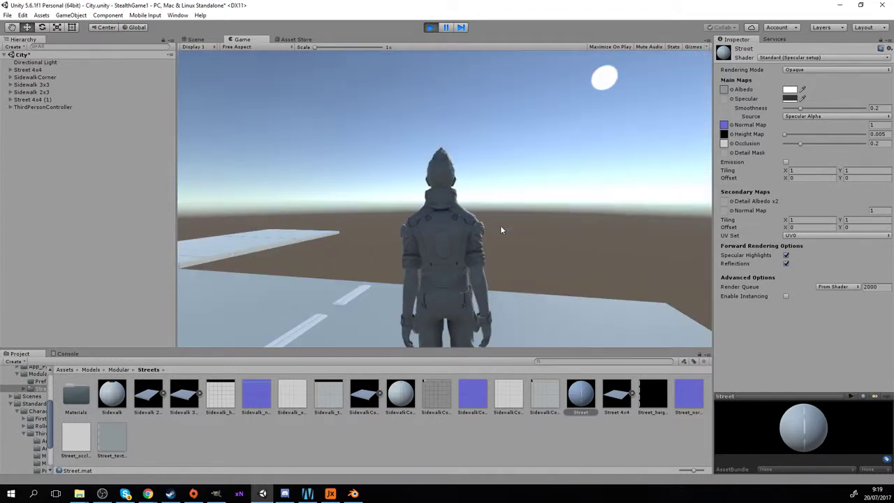
key(a)
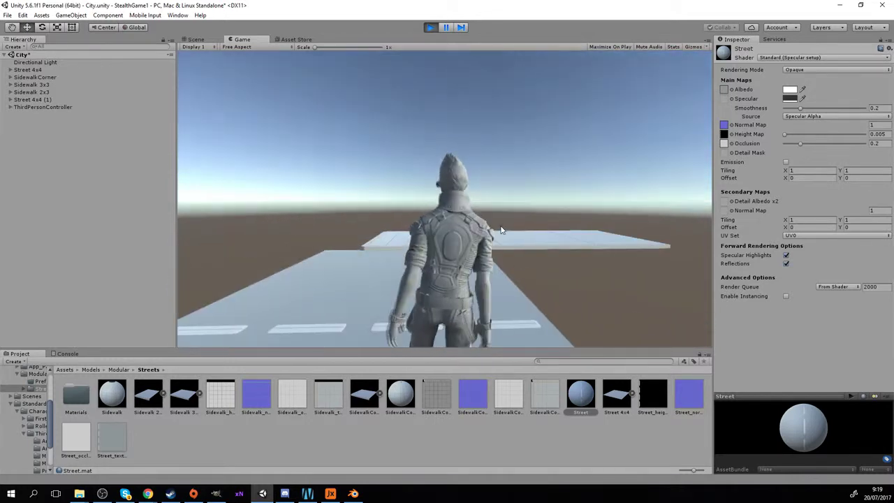
key(d)
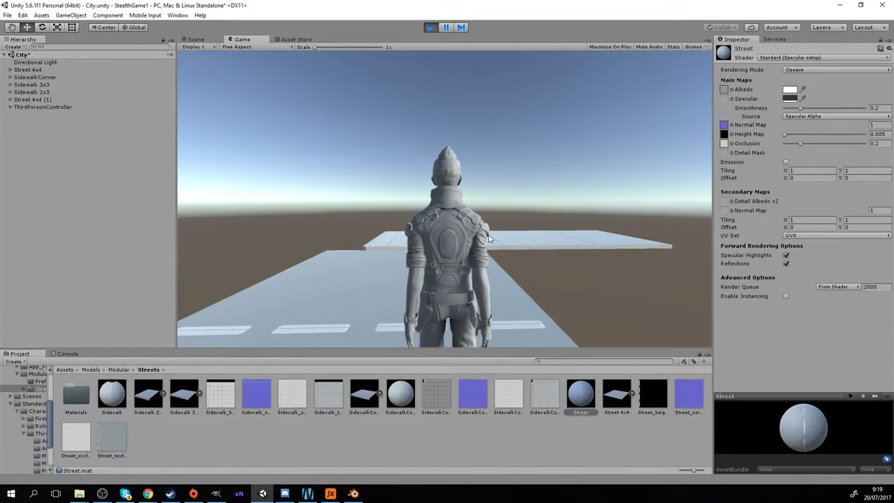
key(d)
key(a)
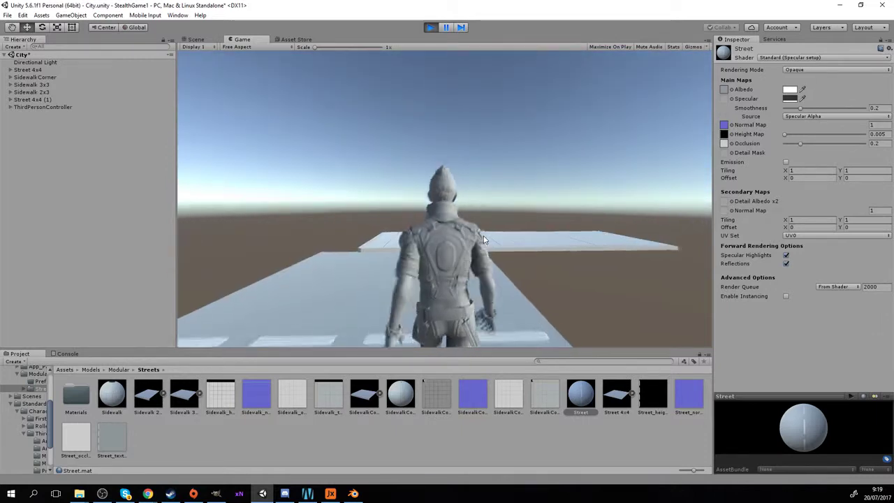
key(w)
key(d)
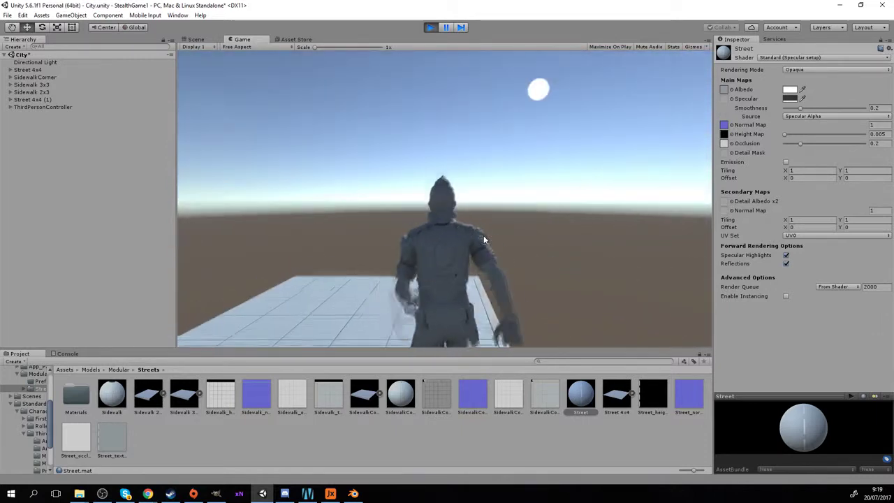
key(d)
key(w)
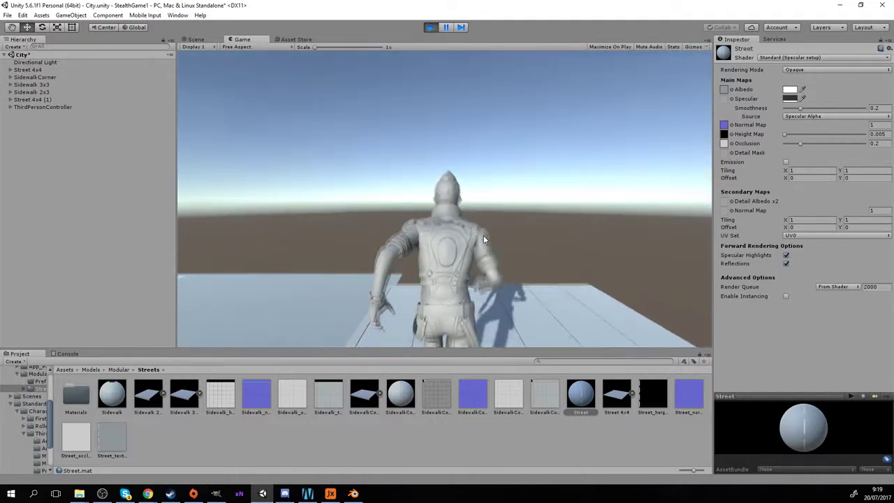
key(d)
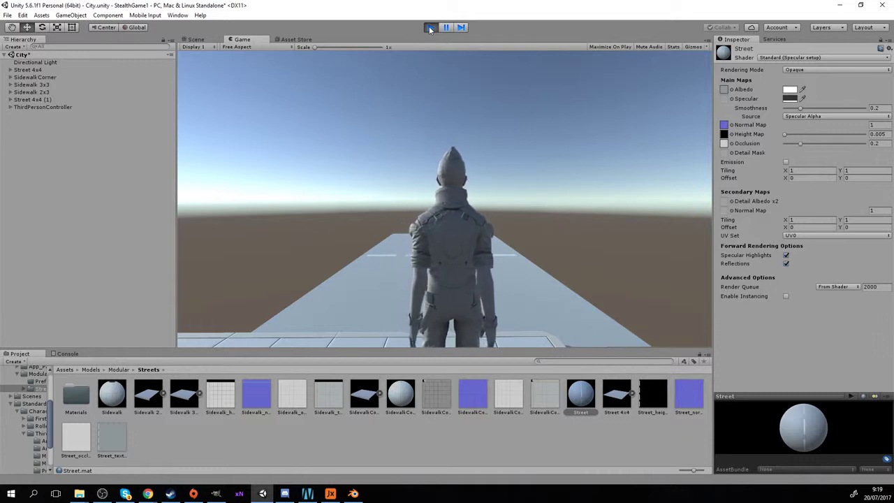
click(102, 493)
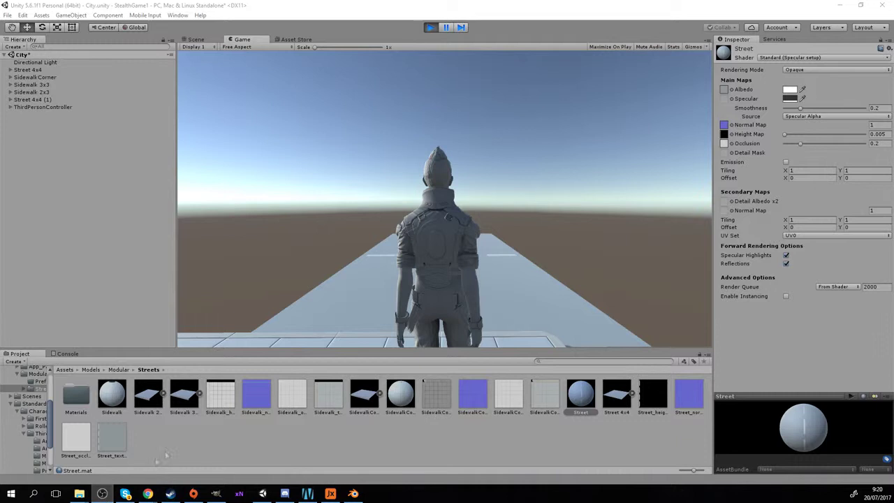
Walk the character back and forth across the street and sidewalk pieces to compare their textures in the running game
key(w)
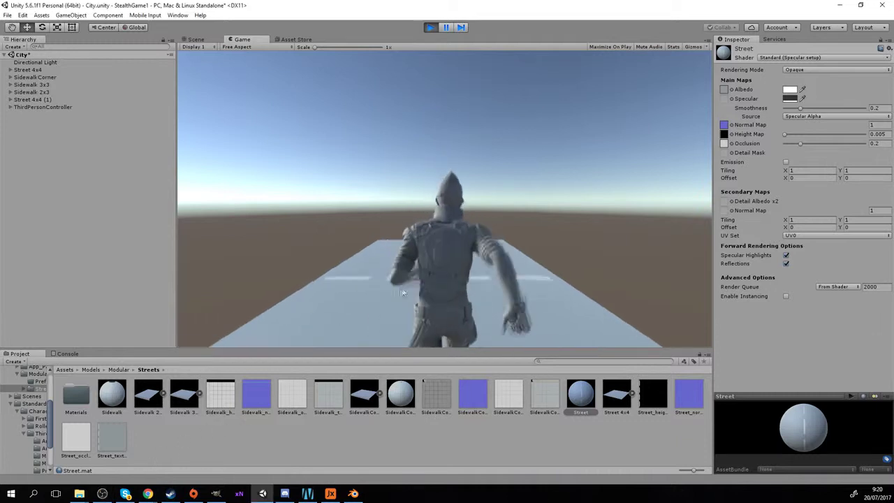
key(d)
key(w)
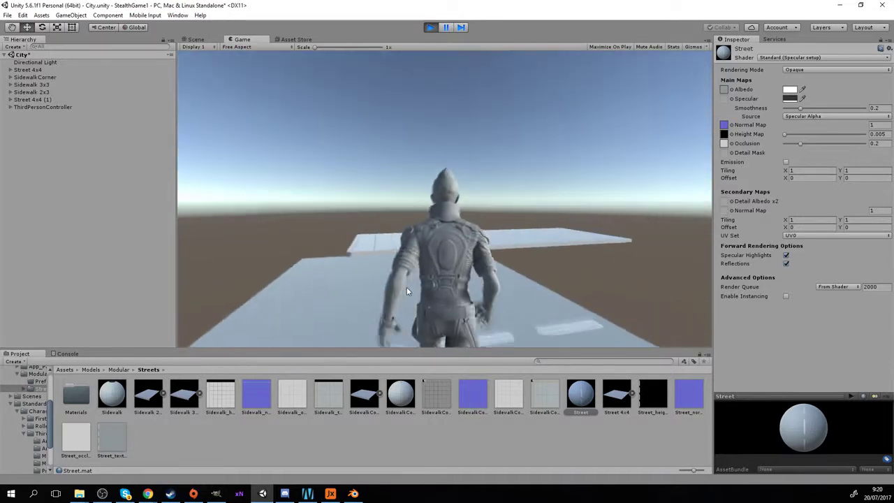
key(d)
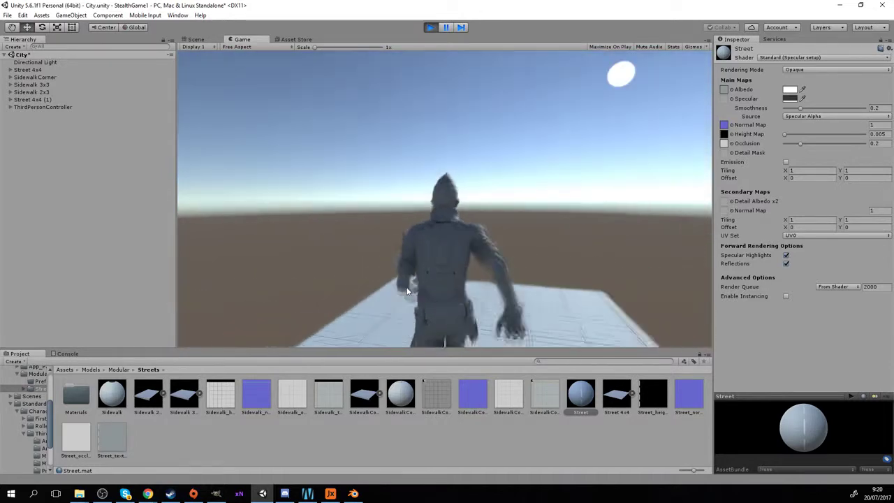
key(d)
key(w)
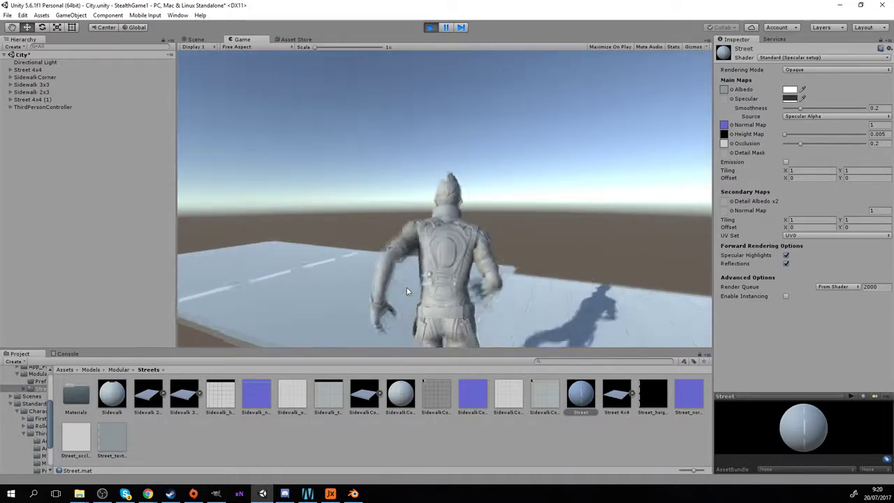
key(d)
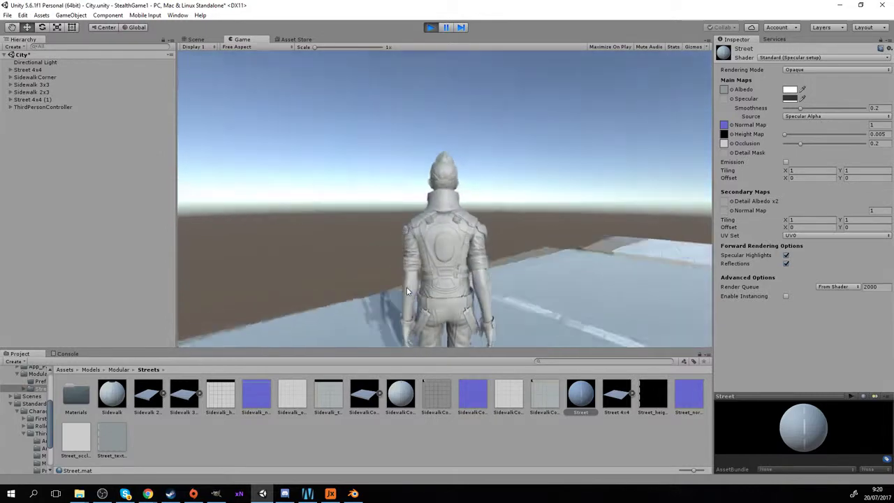
key(d)
key(w)
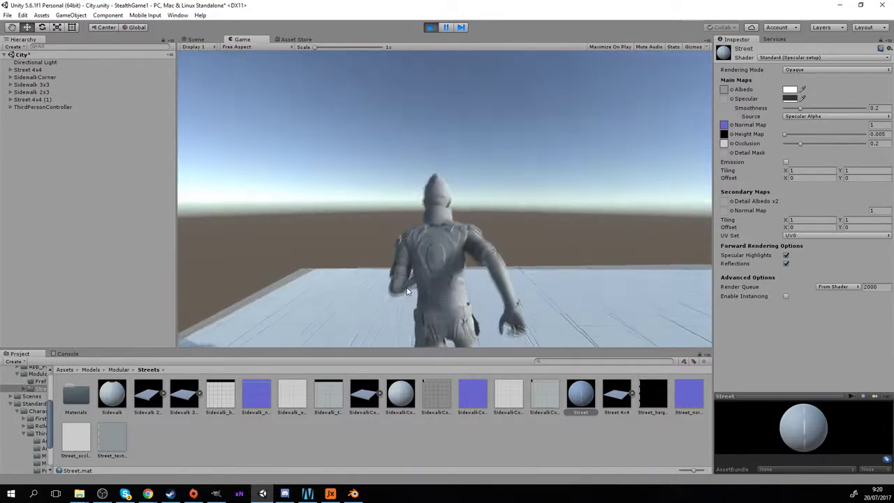
key(d)
key(a)
key(w)
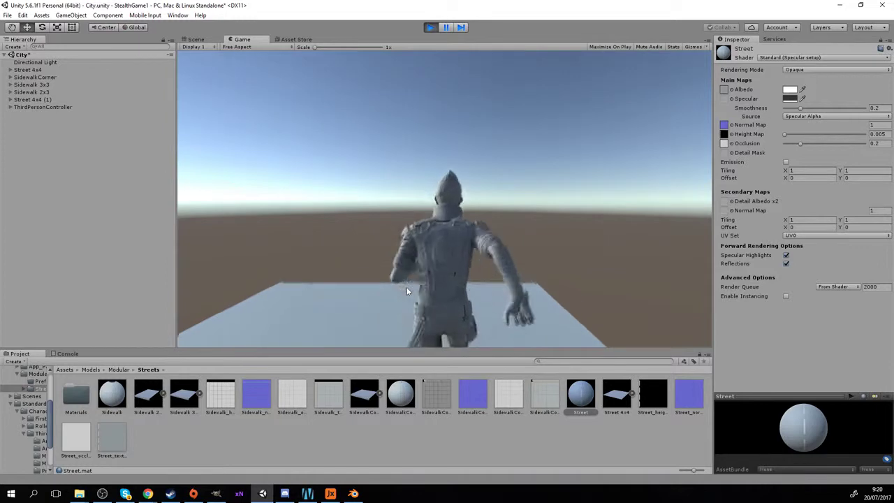
key(a)
key(w)
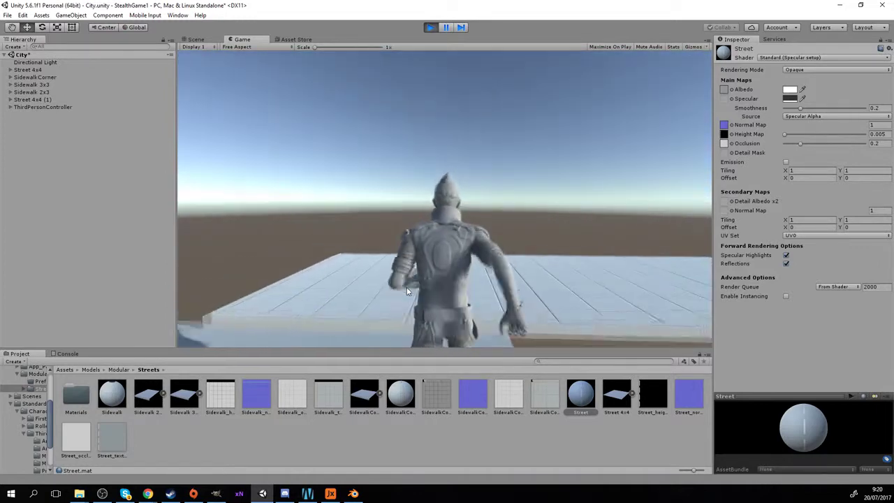
key(d)
key(w)
key(a)
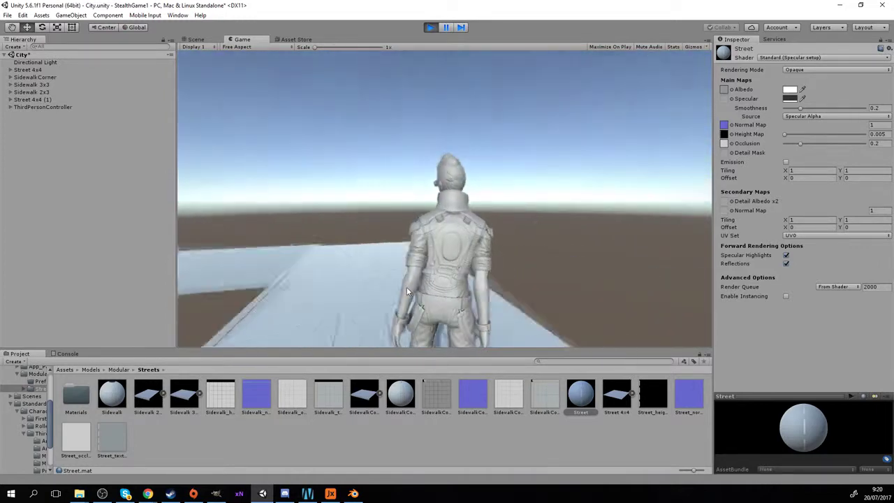
key(d)
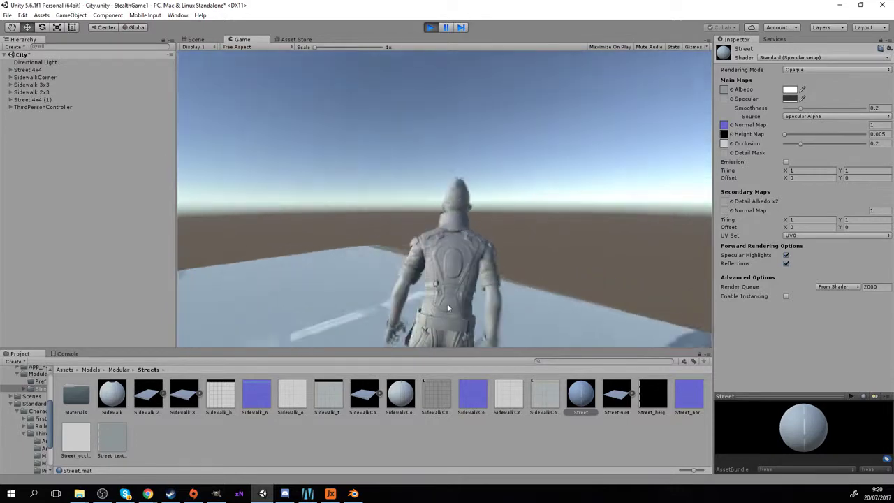
key(a)
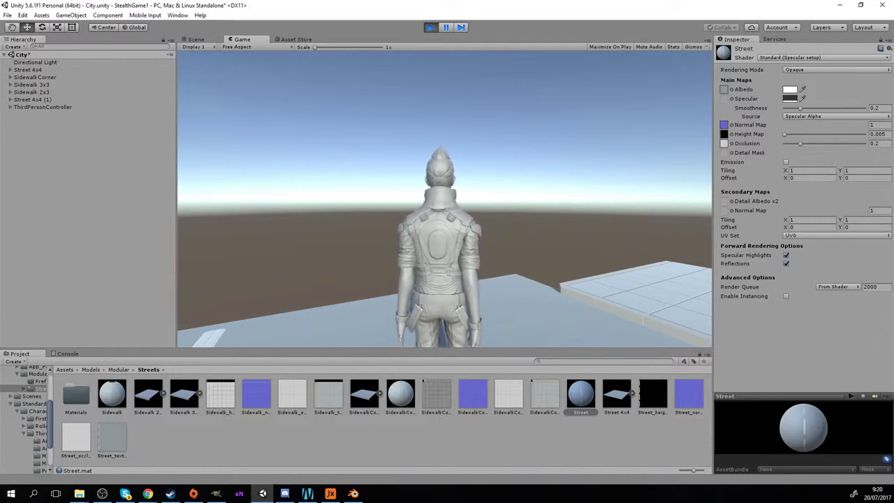
Switch to GIMP, hide the Street_heights.tga layer and save the layered image as gametut.xcf in the Documents folder
key(alt+Tab)
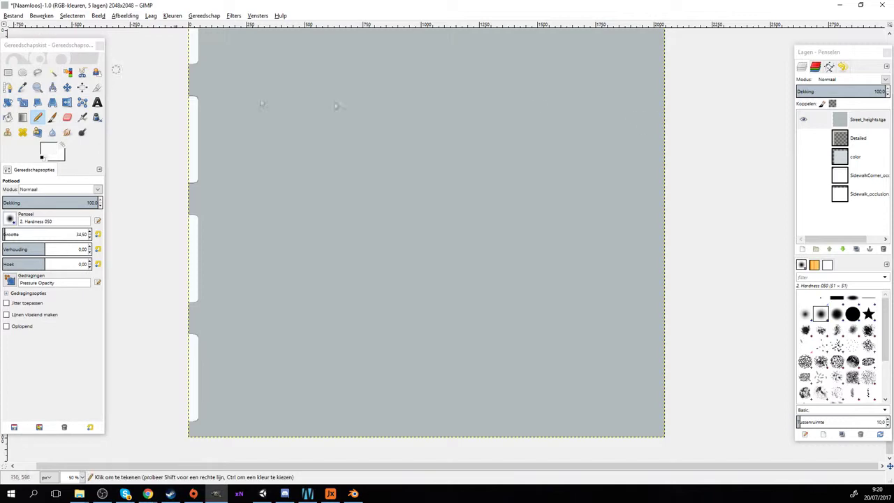
click(804, 120)
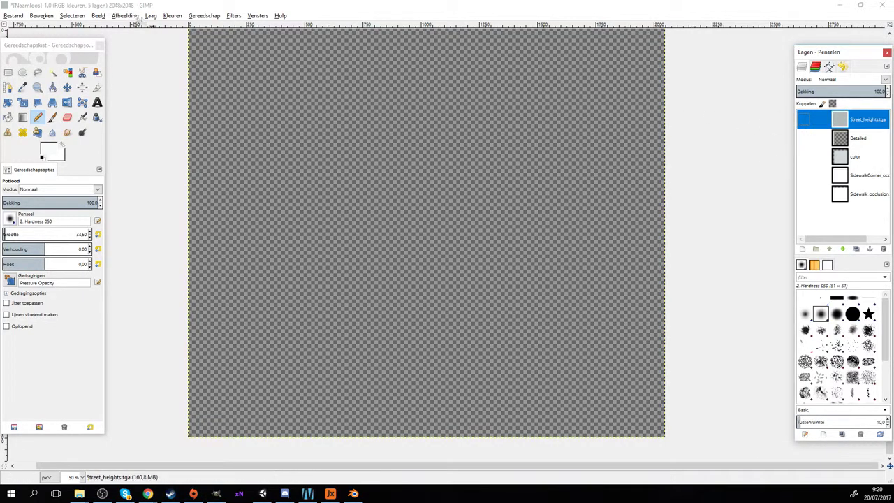
click(17, 18)
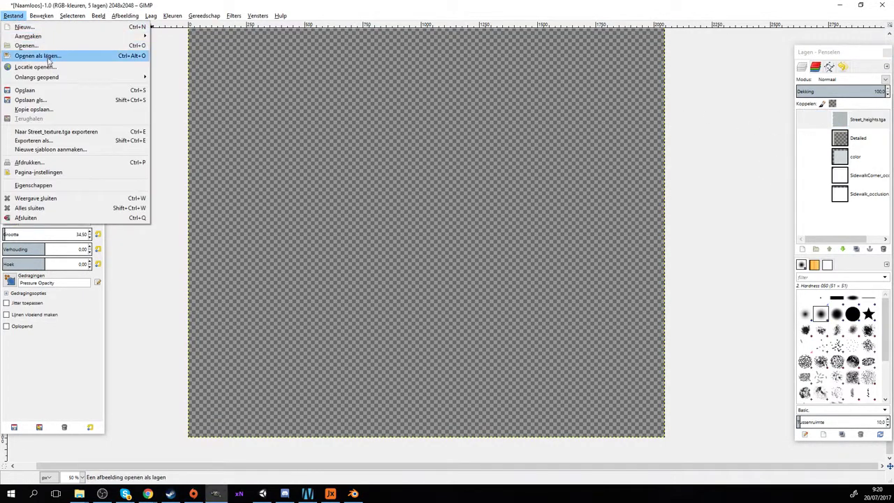
click(52, 100)
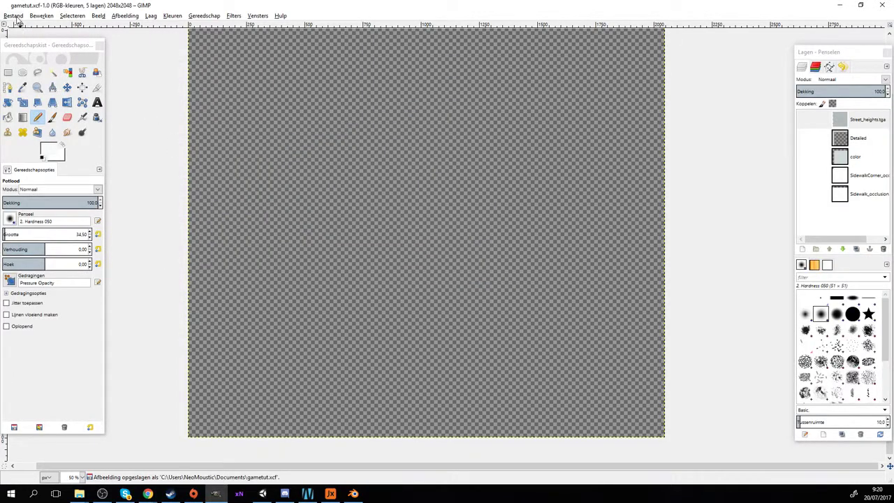
click(13, 16)
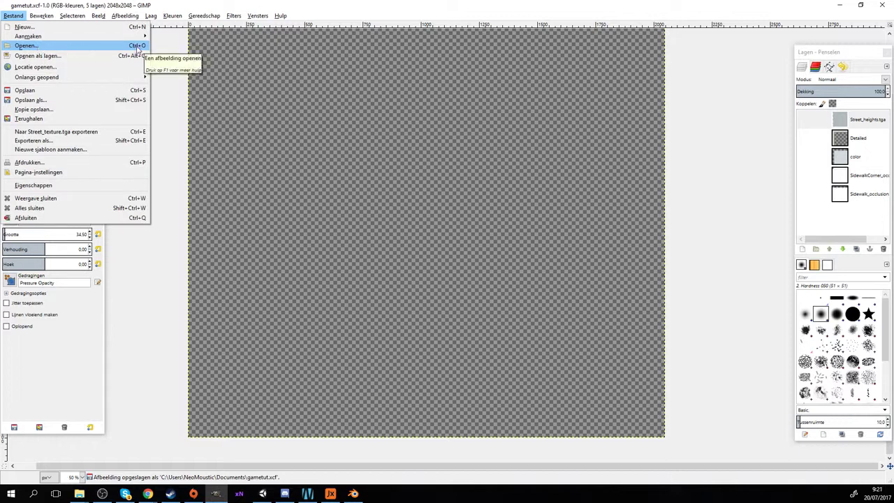
click(99, 46)
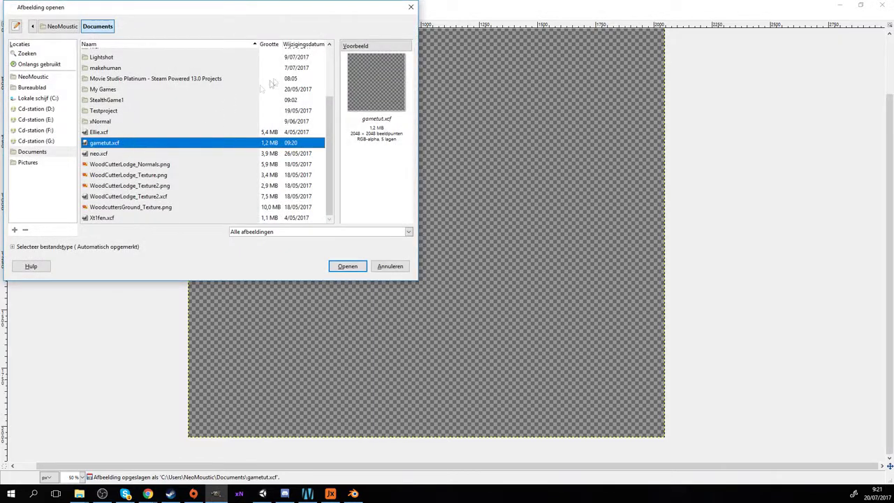
click(410, 7)
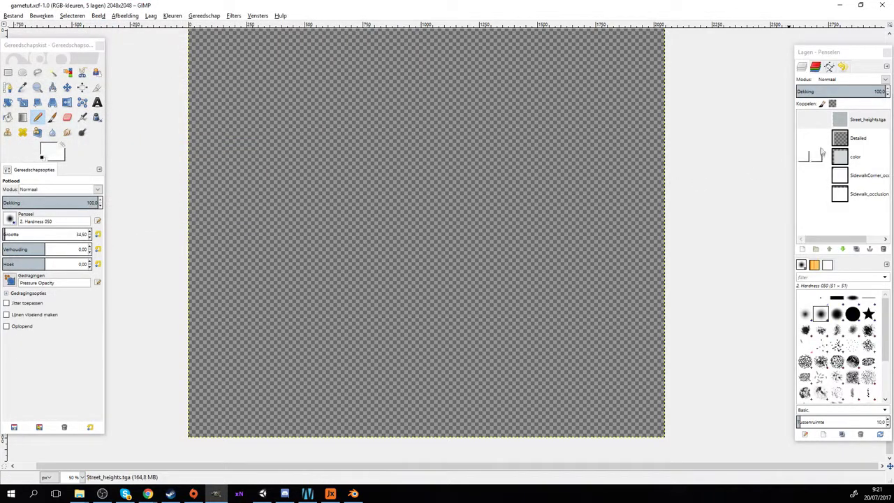
Toggle the visibility of the Street_heights.tga, Detailed and color layers to compare them, leaving only Detailed shown
click(802, 120)
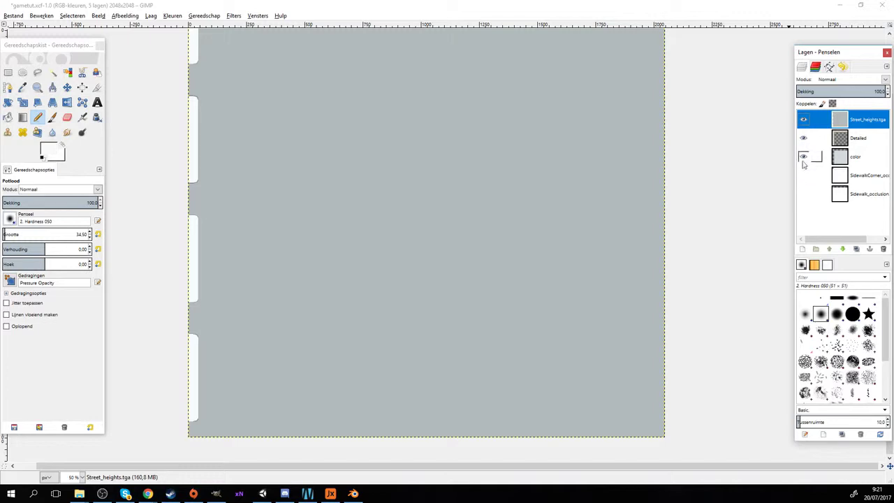
shift+click(803, 137)
click(802, 120)
click(803, 120)
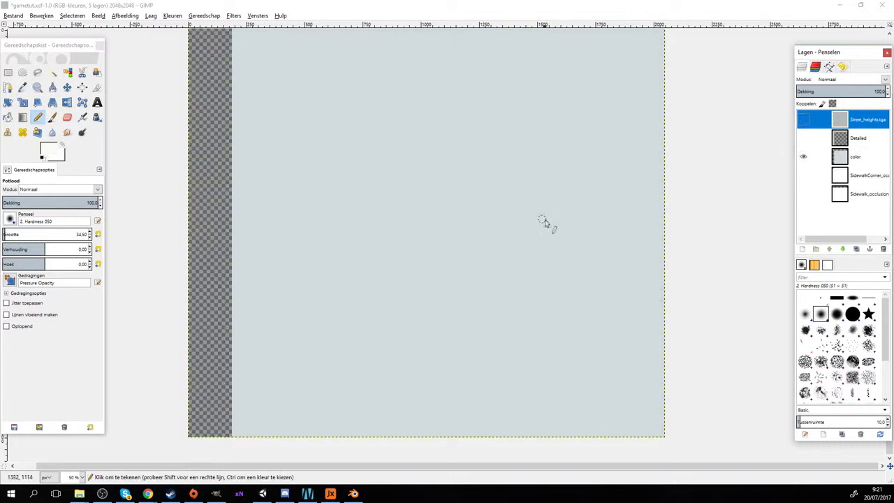
click(802, 157)
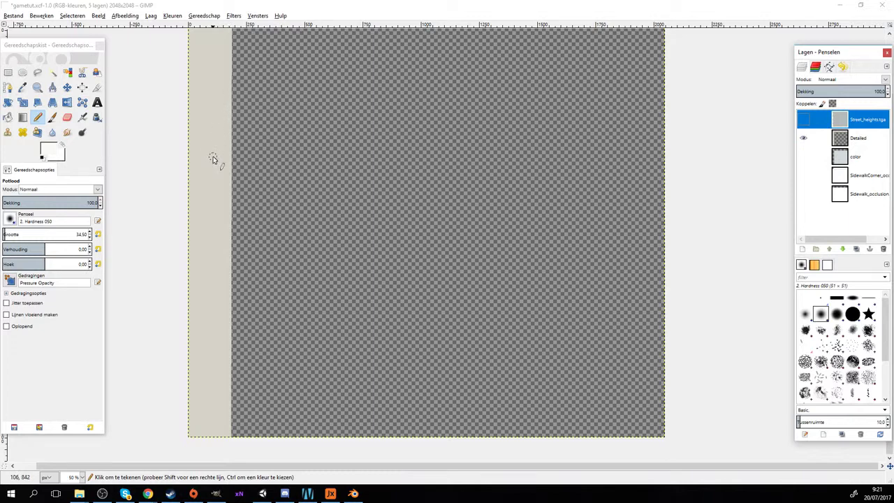
Pick the beige sidewalk color from the Detailed layer as the foreground color
key(s)
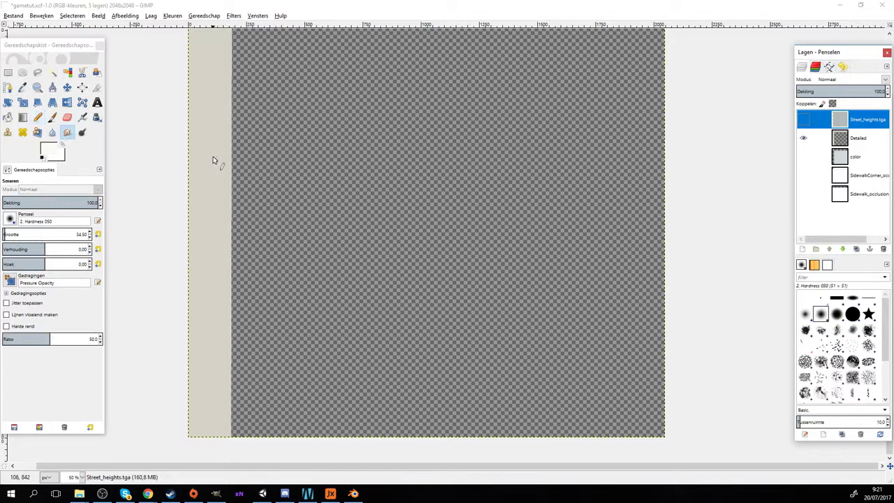
click(213, 160)
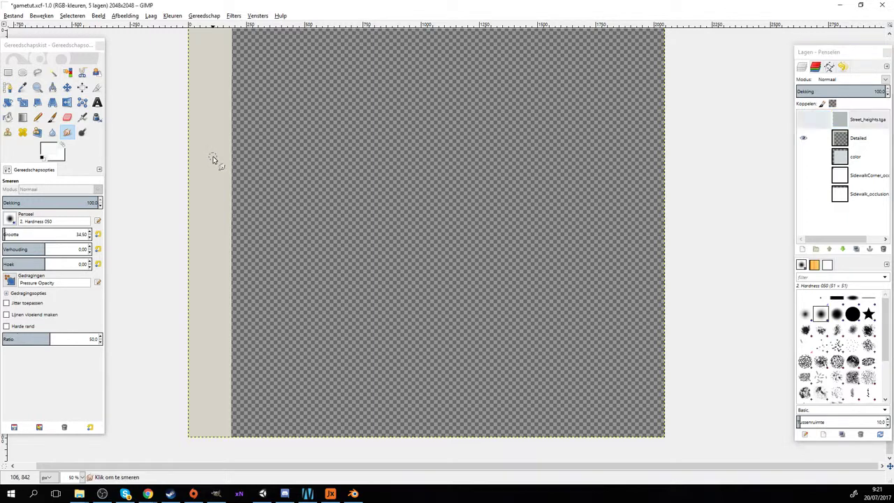
click(22, 86)
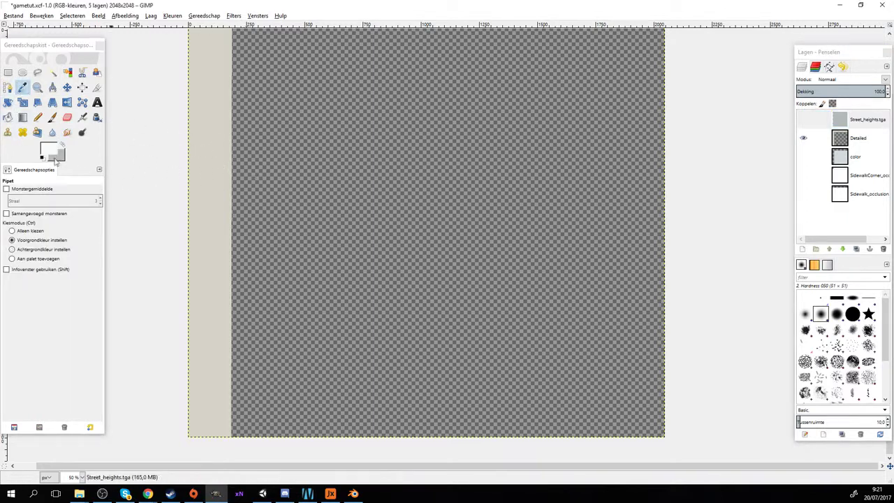
click(222, 152)
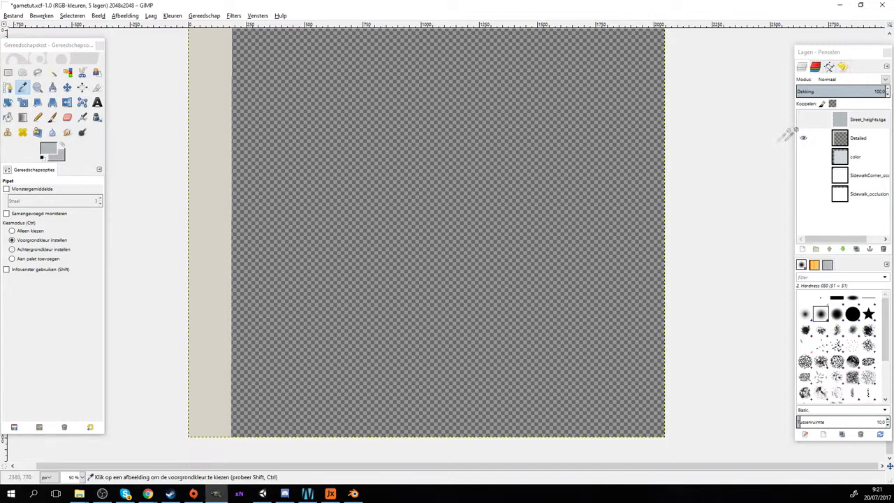
click(817, 137)
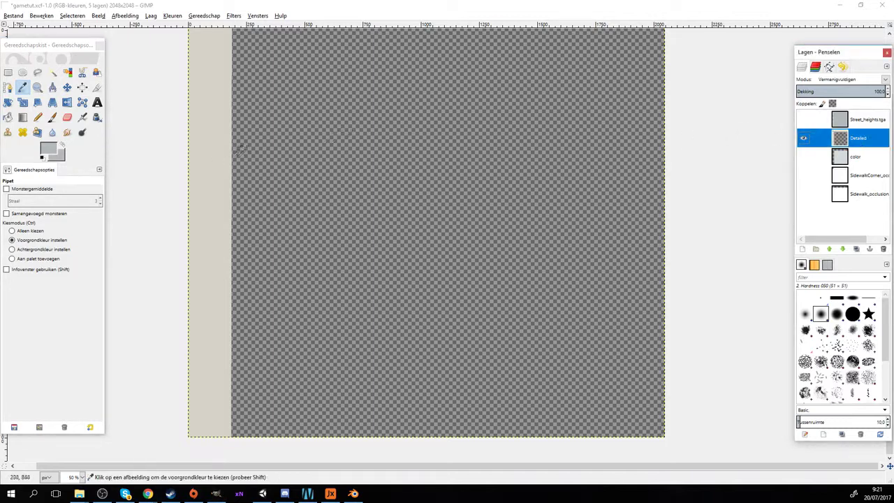
click(216, 164)
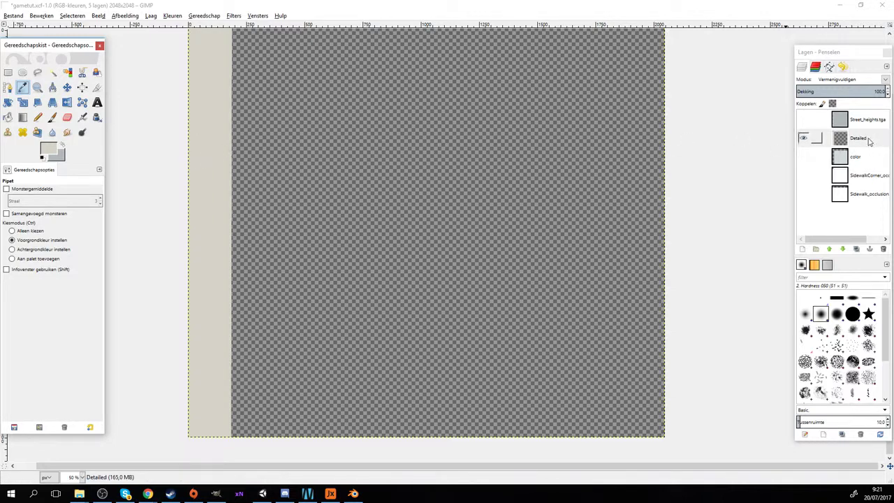
scroll(369, 181, up, 2)
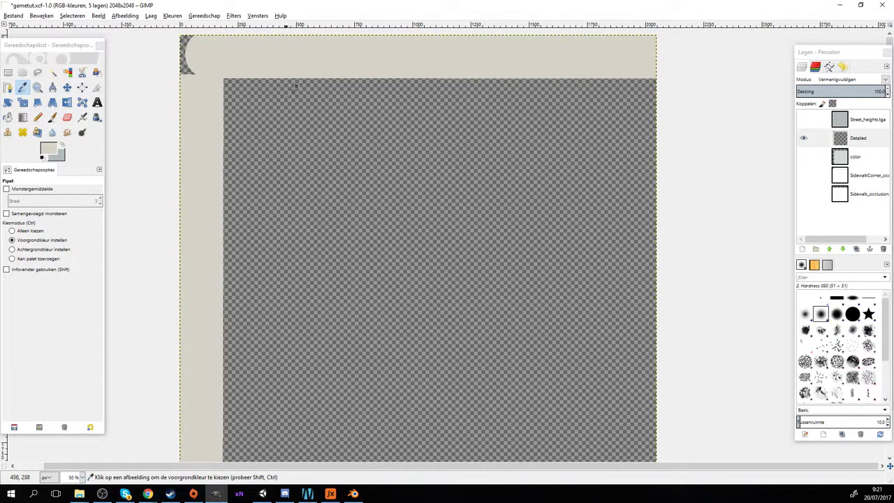
Close gametut.xcf with its changes saved and quit GIMP to return to Unity
click(882, 5)
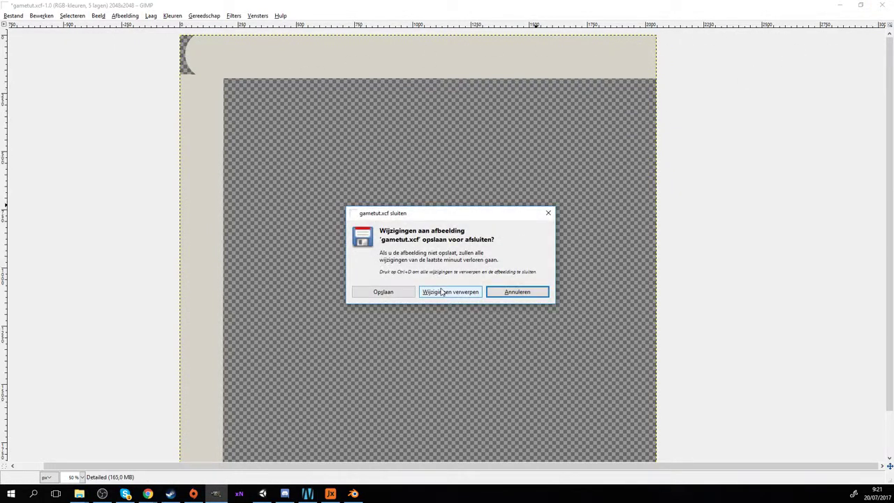
click(381, 291)
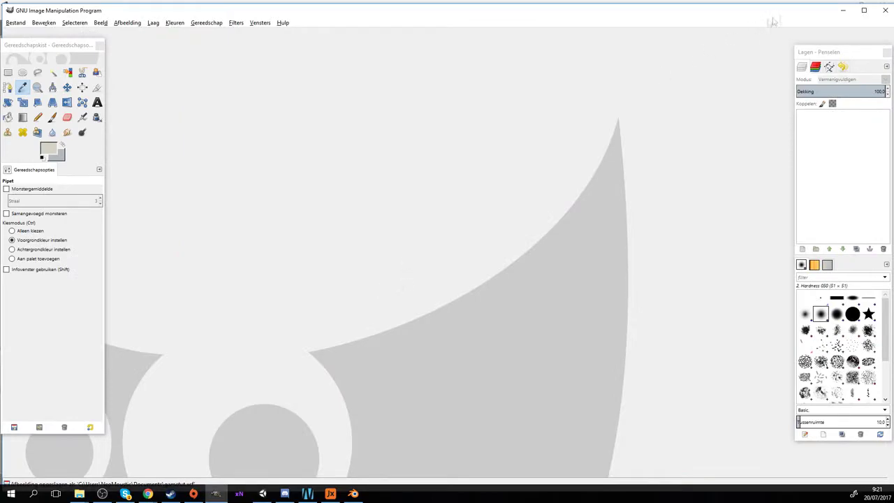
click(884, 10)
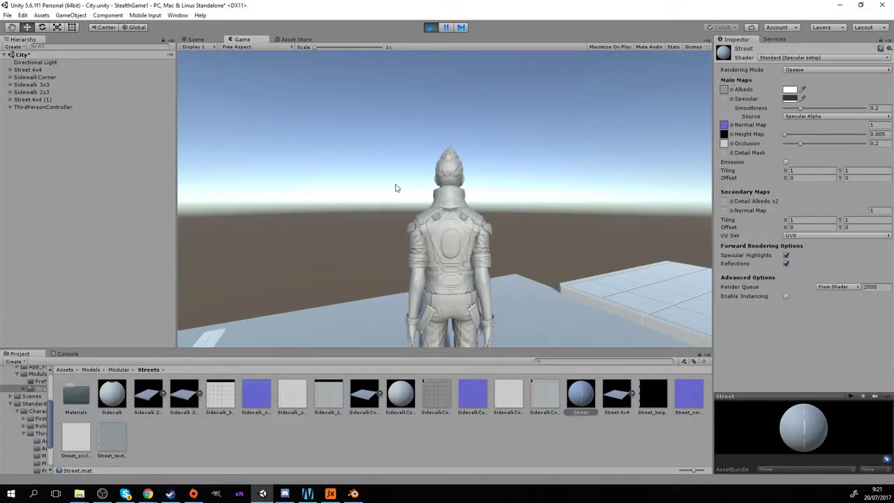
Walk and jump the character around the street and sidewalk pieces in the running game to examine them, and stop play mode
key(d)
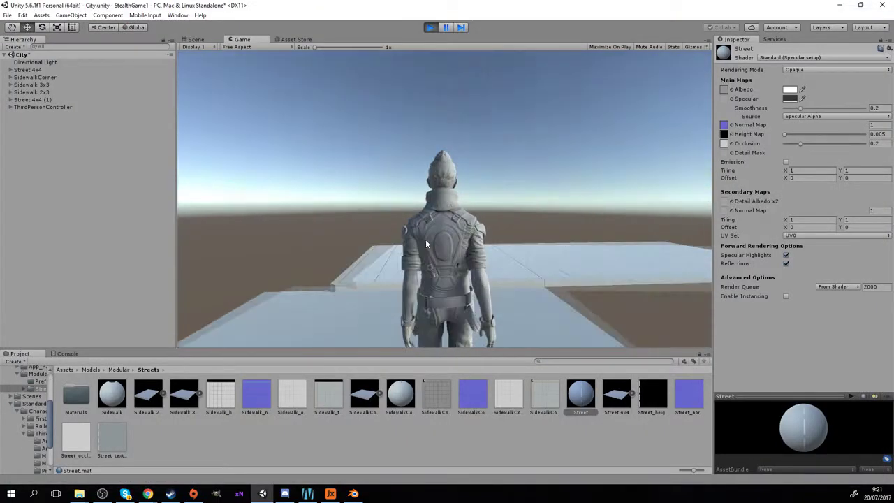
key(a)
key(w)
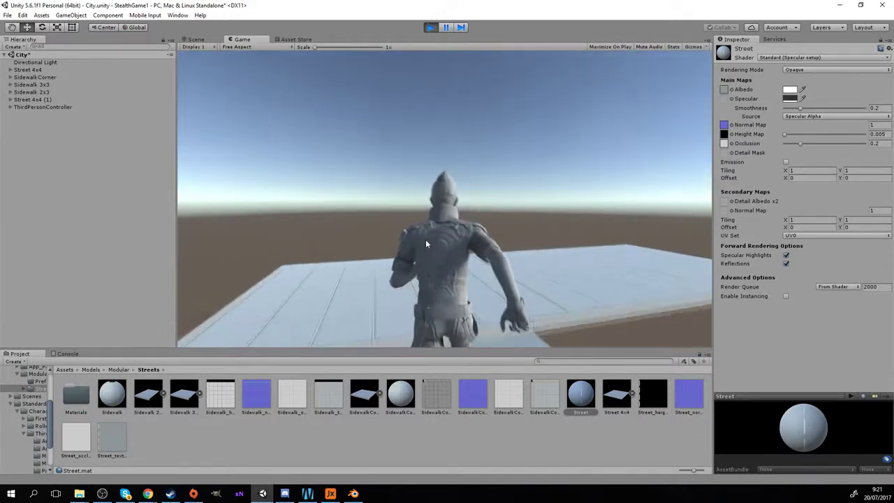
key(space)
key(d)
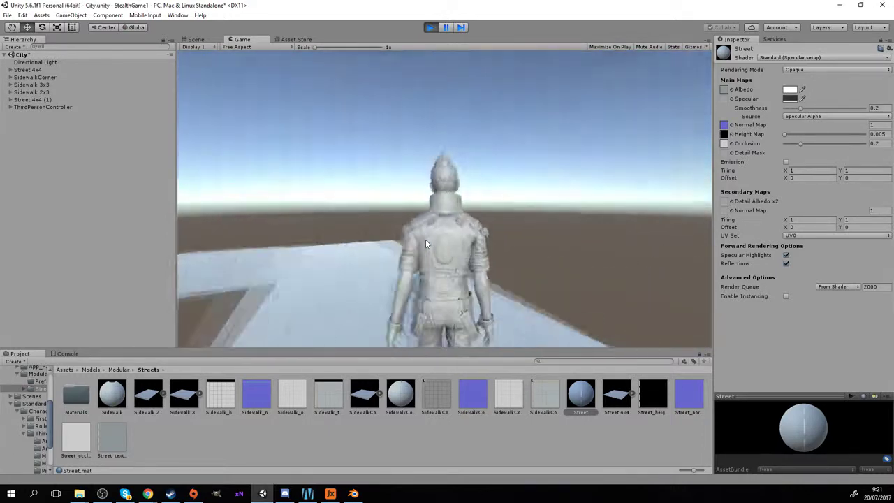
key(w)
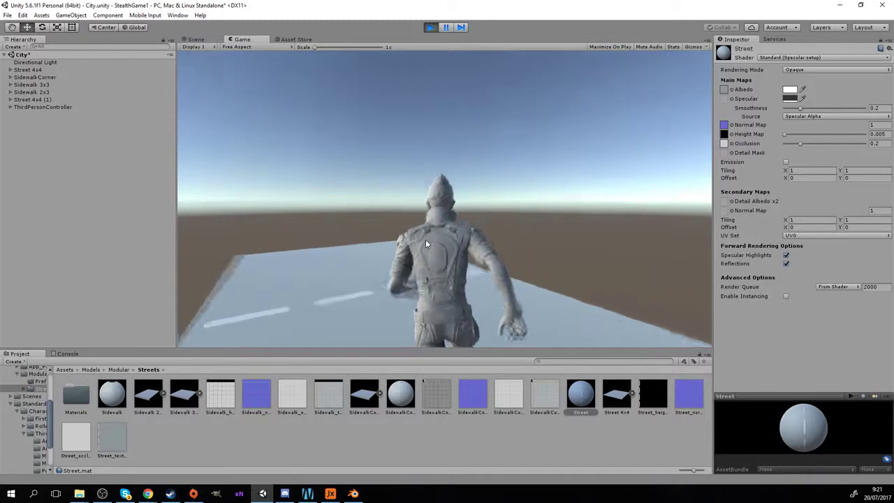
key(a)
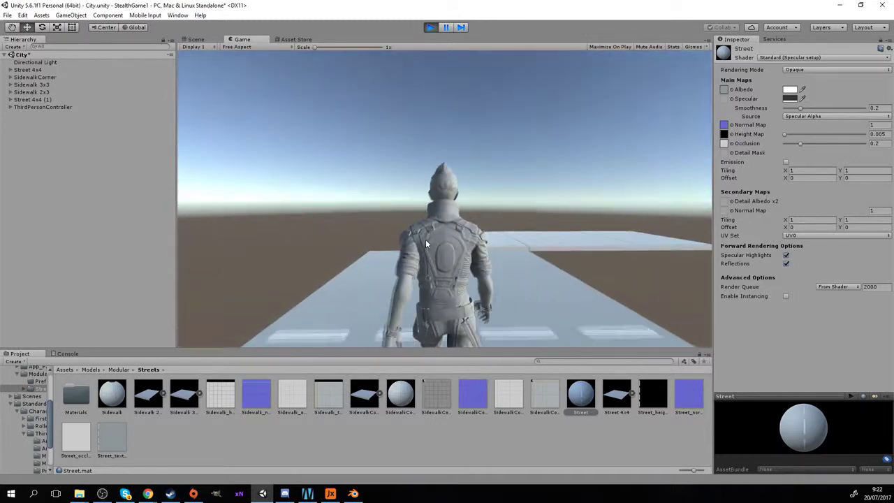
key(d)
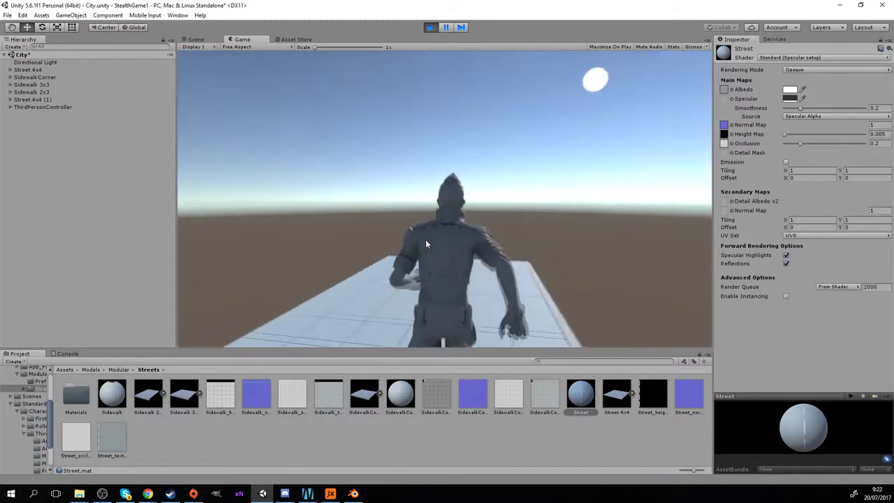
key(w)
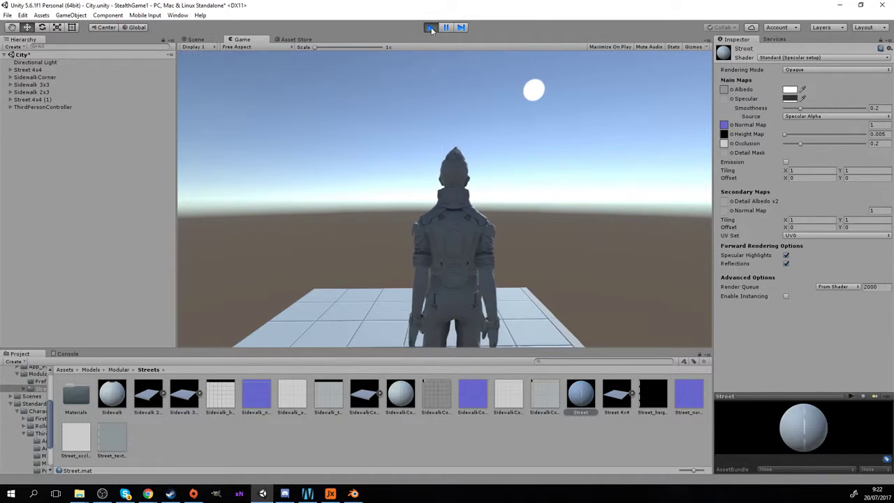
key(w)
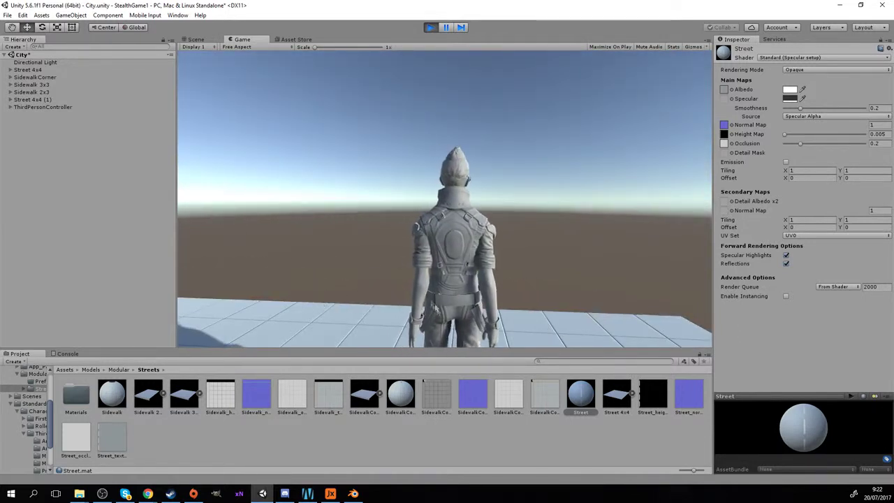
click(429, 27)
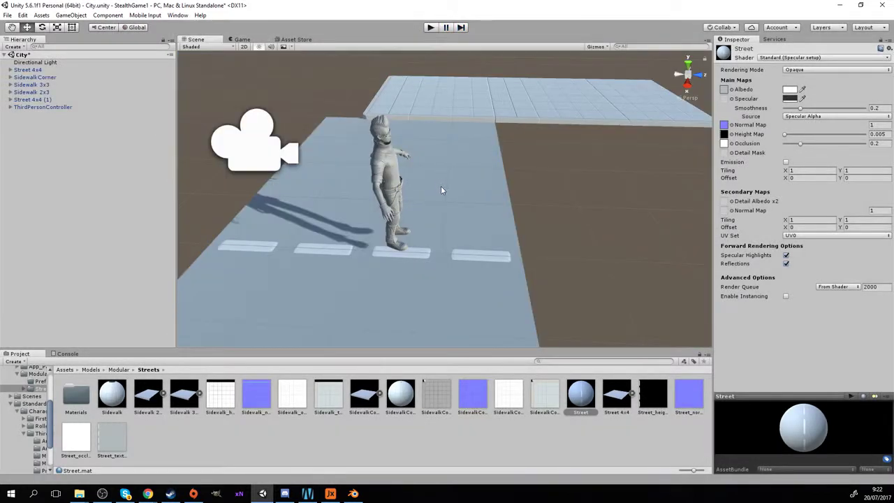
Duplicate the Sidewalk 3x3 piece, rotate the copy 180 around Y and move it to X -10, Z 0
click(545, 116)
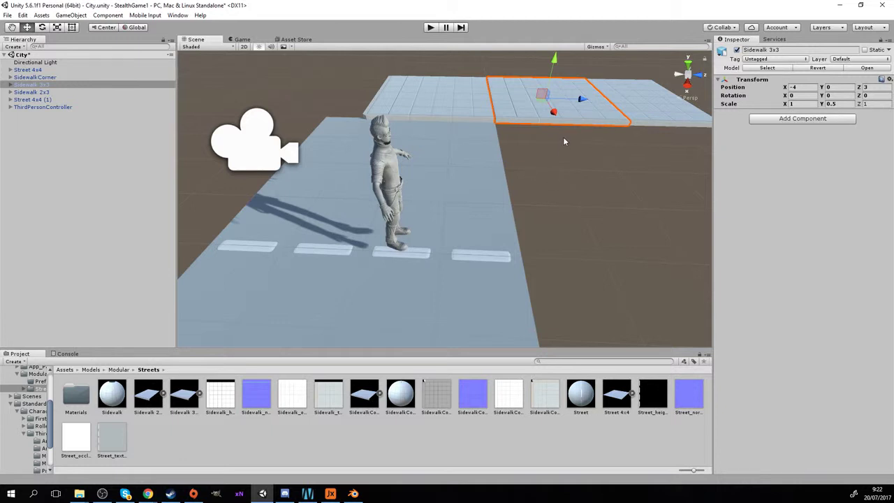
key(ctrl+d)
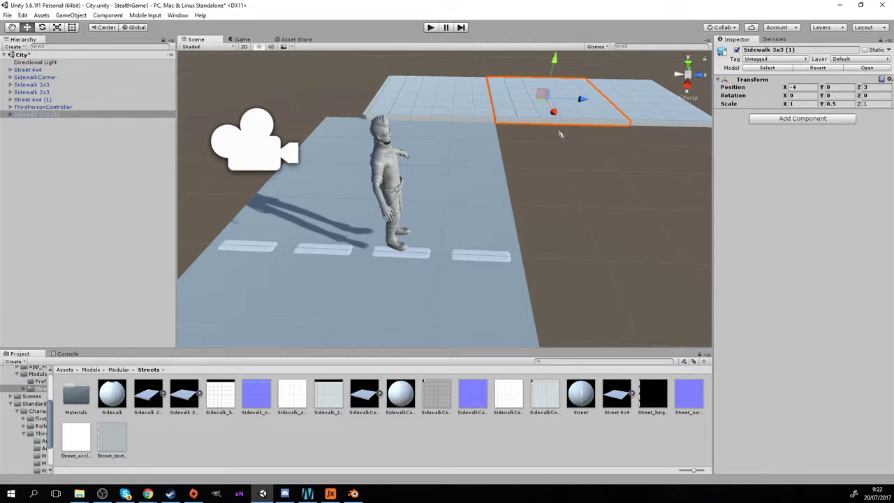
drag(552, 114, 530, 69)
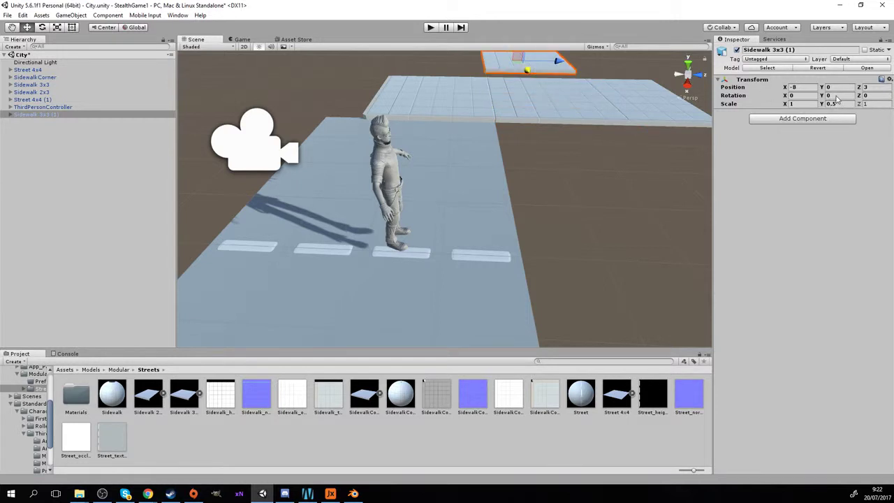
text(180)
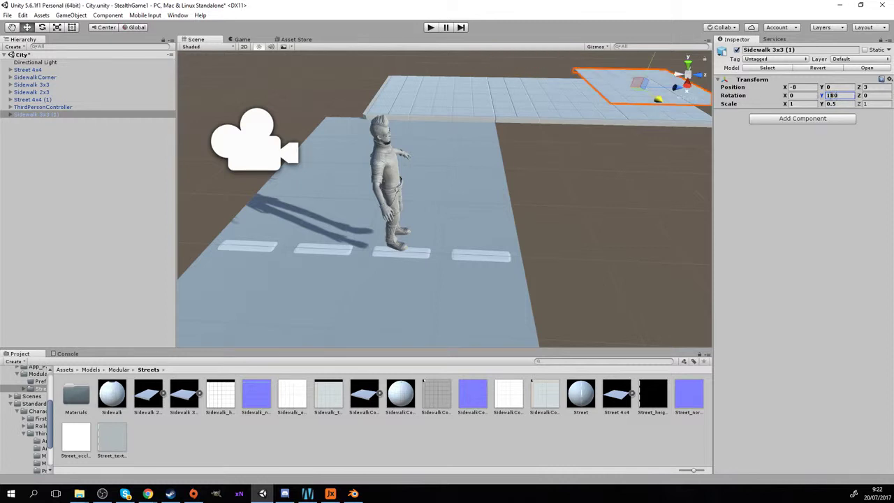
drag(676, 90, 535, 76)
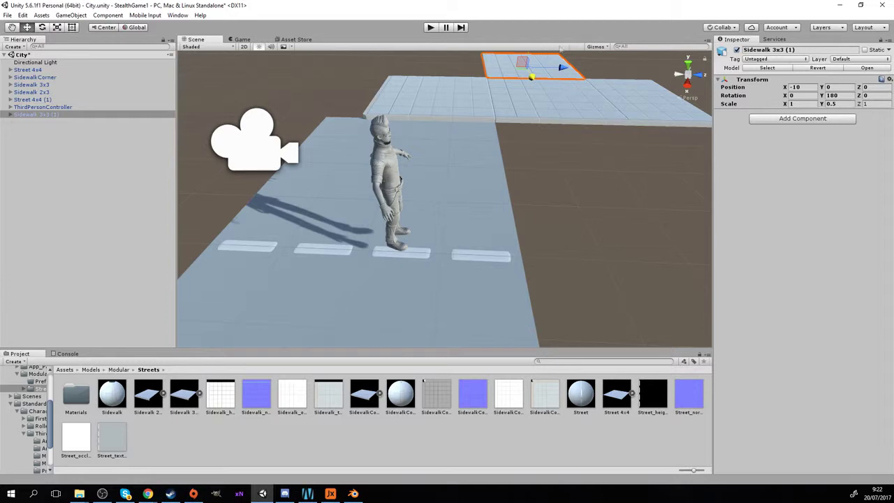
Run the scene in play mode and walk the character across the pieces to examine the rotated sidewalk copy beside the others
click(431, 28)
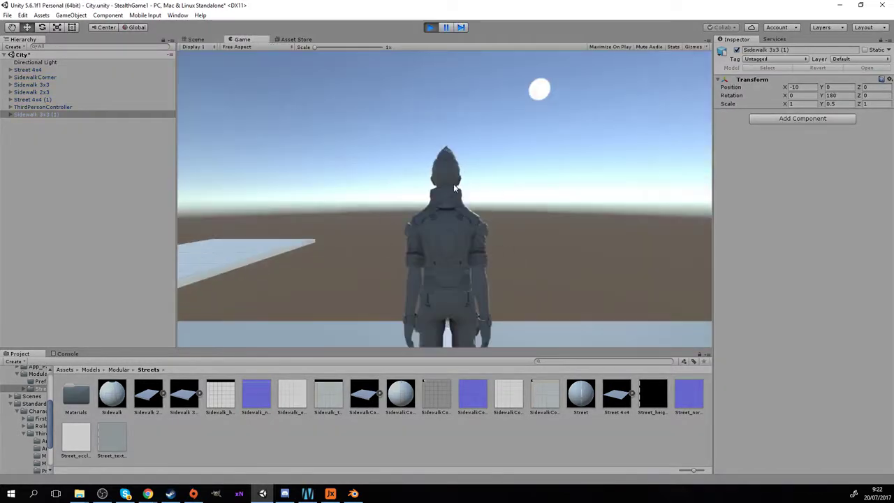
key(w)
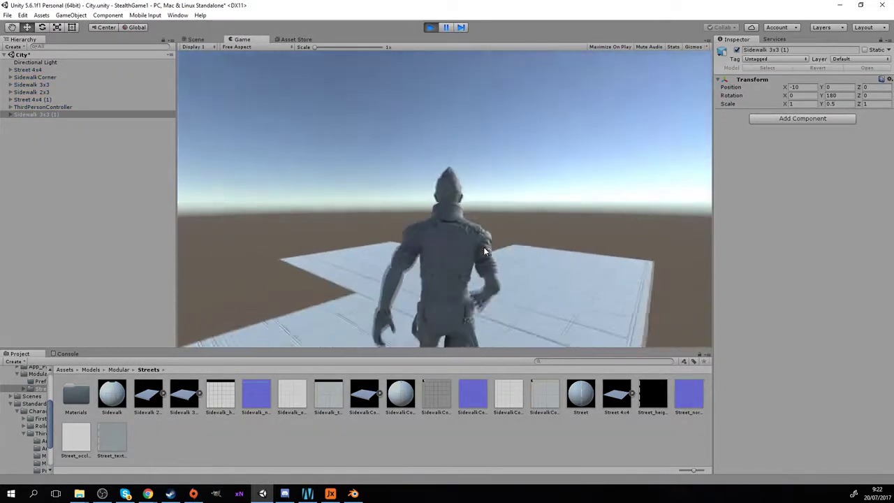
key(w)
key(a)
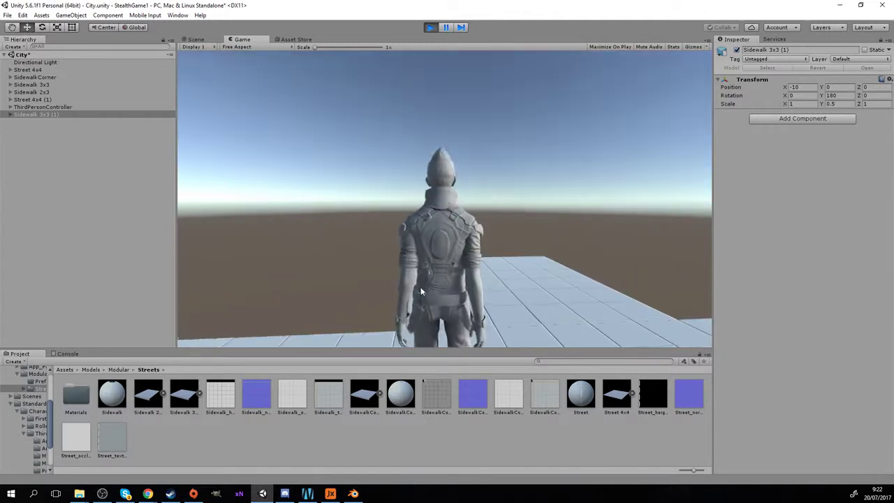
key(d)
key(w)
key(a)
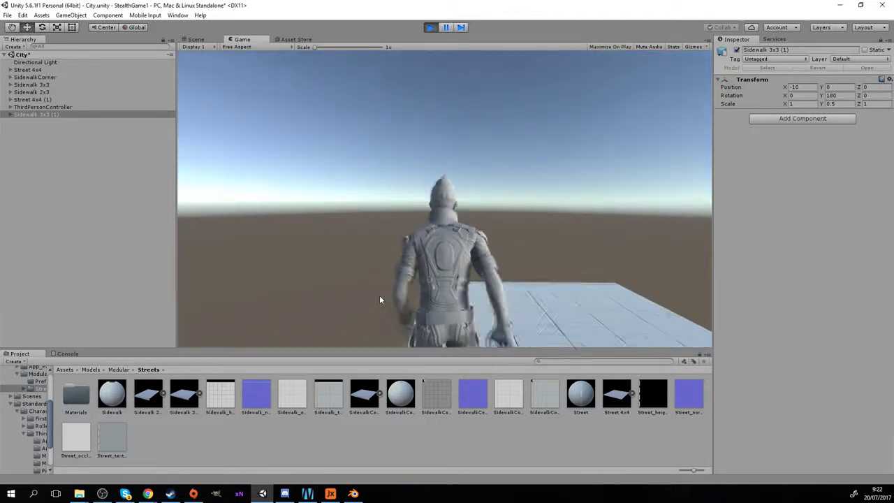
key(d)
key(w)
key(d)
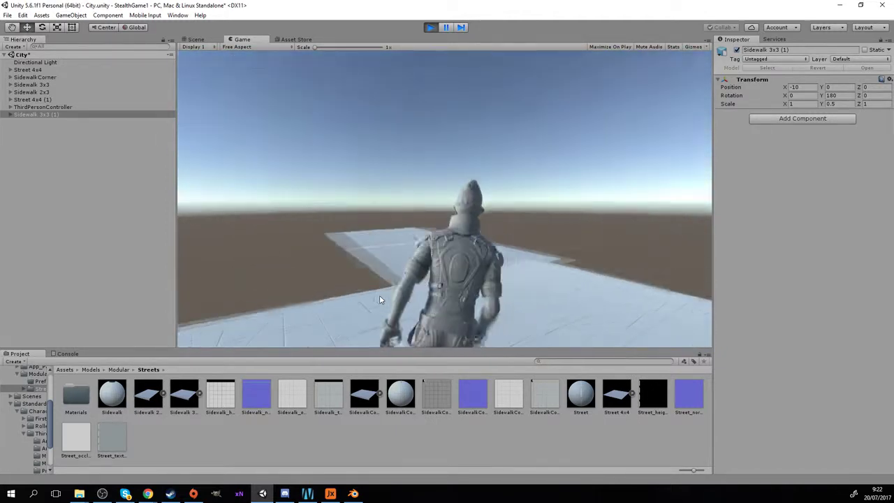
key(a)
key(w)
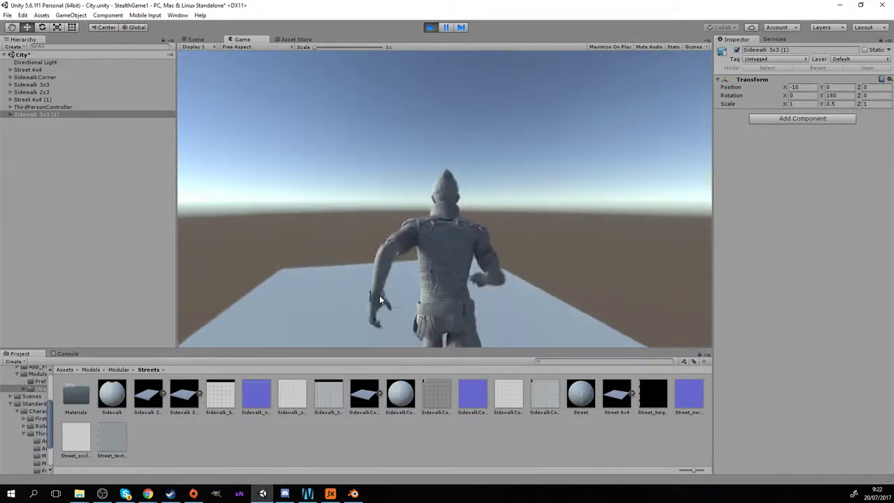
key(a)
key(w)
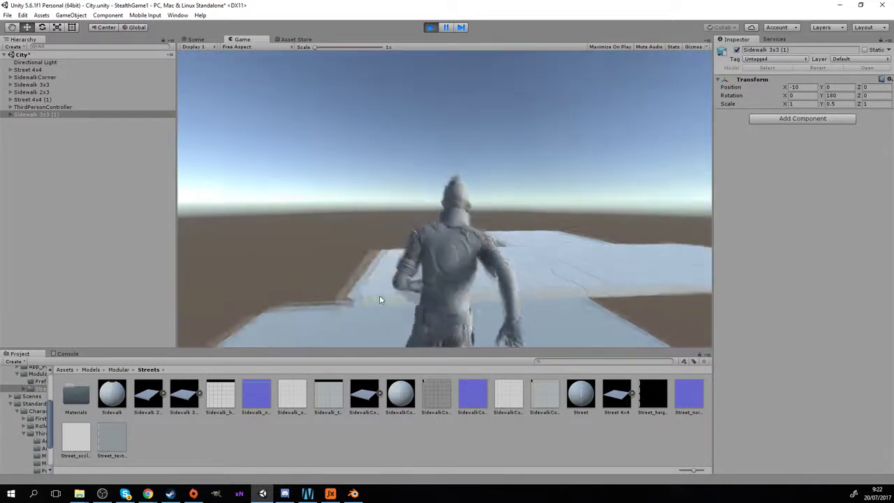
key(d)
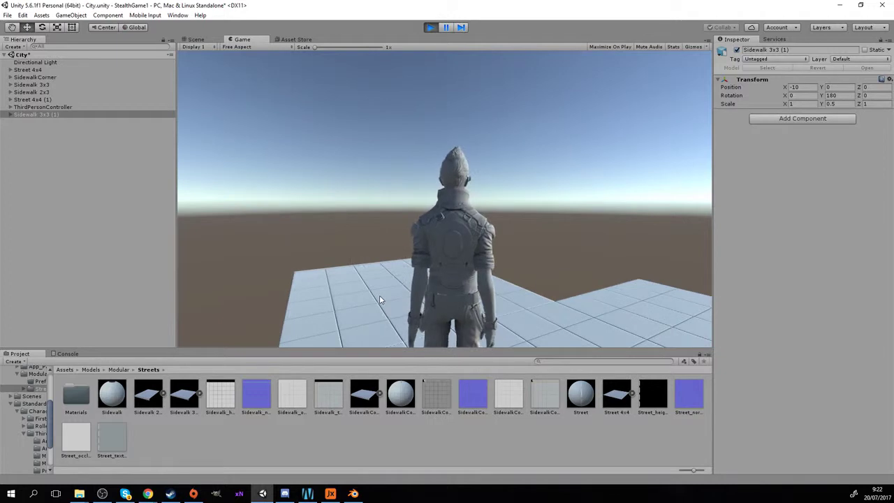
Turn and run the character around the sidewalk pieces to examine their surfaces and edges from several directions, and stop play mode
key(s)
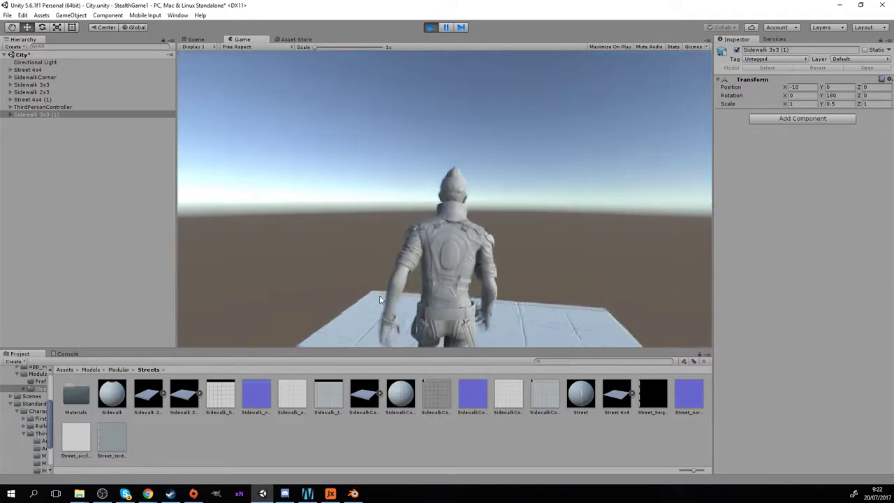
key(a)
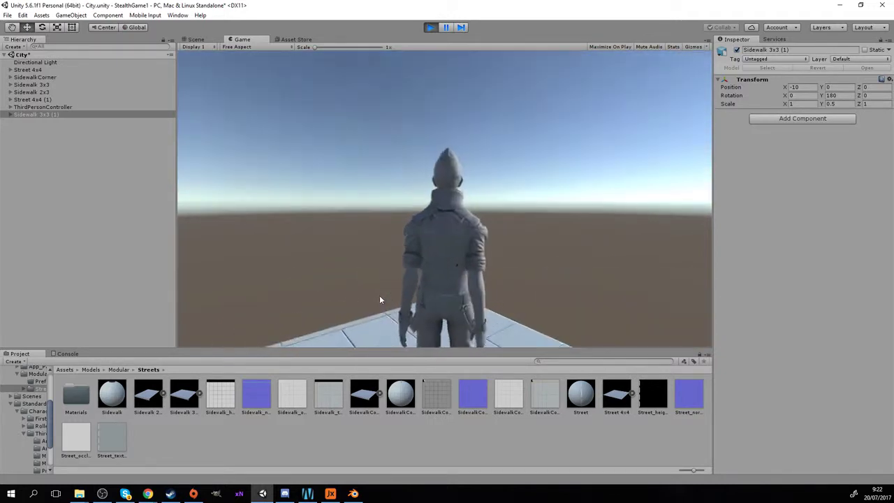
key(d)
key(a)
key(d)
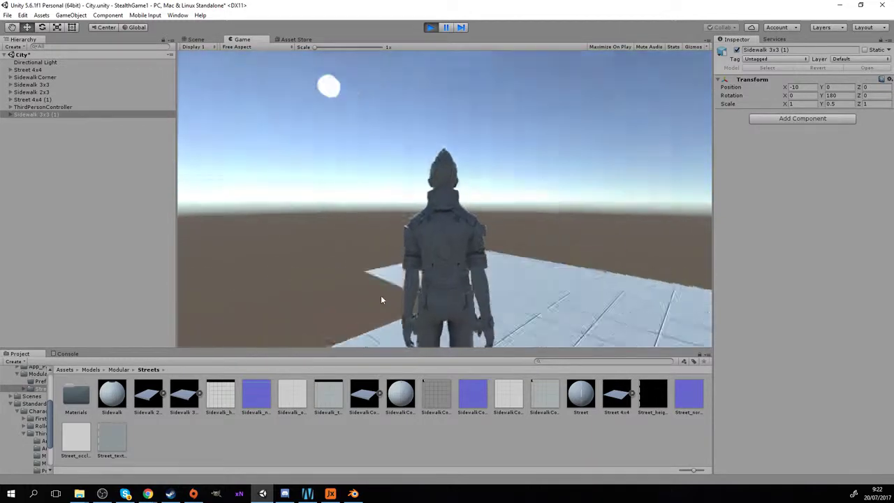
key(d)
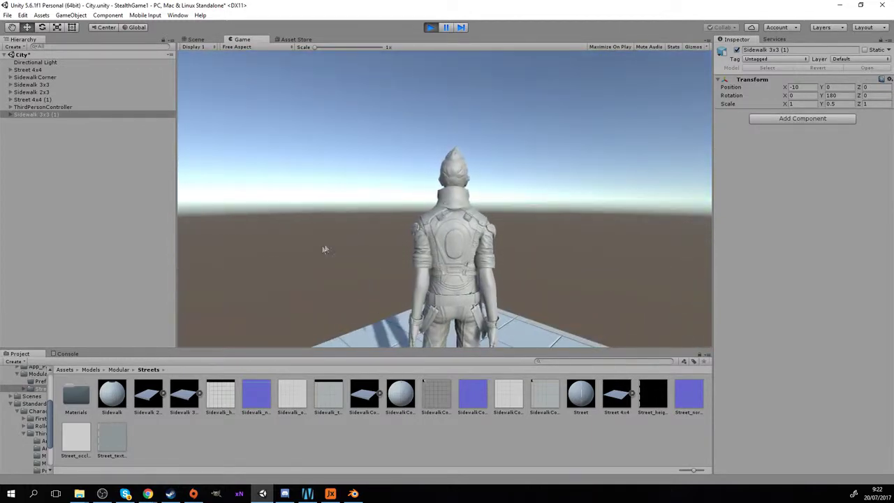
key(d)
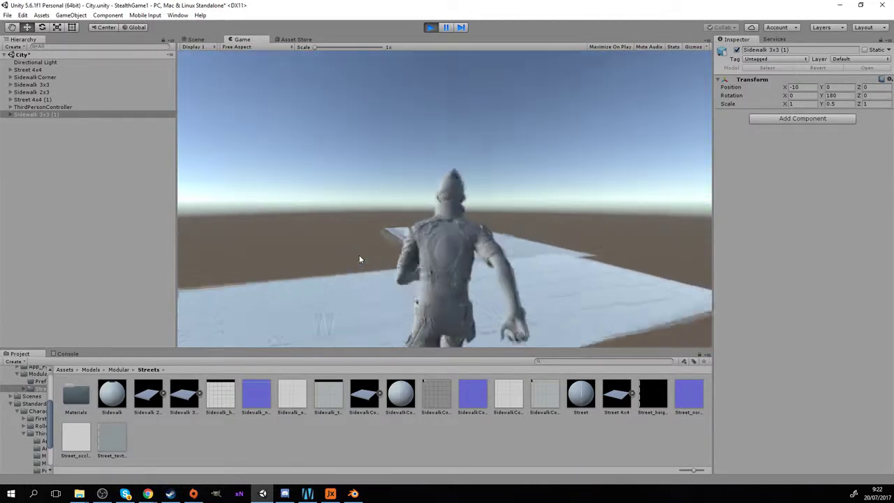
key(w)
key(d)
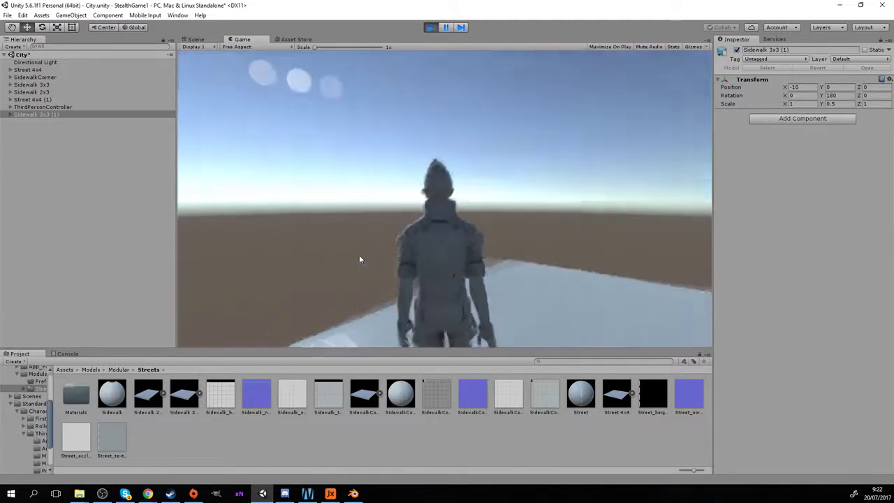
key(w)
key(d)
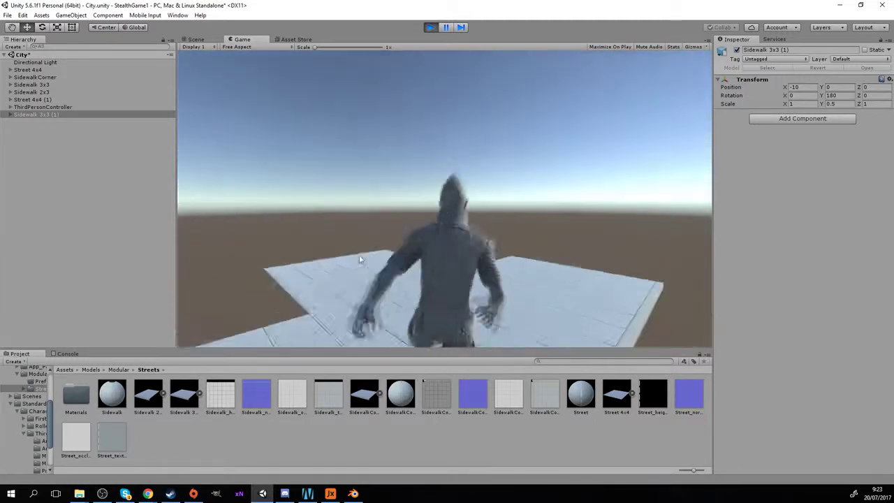
key(ctrl+p)
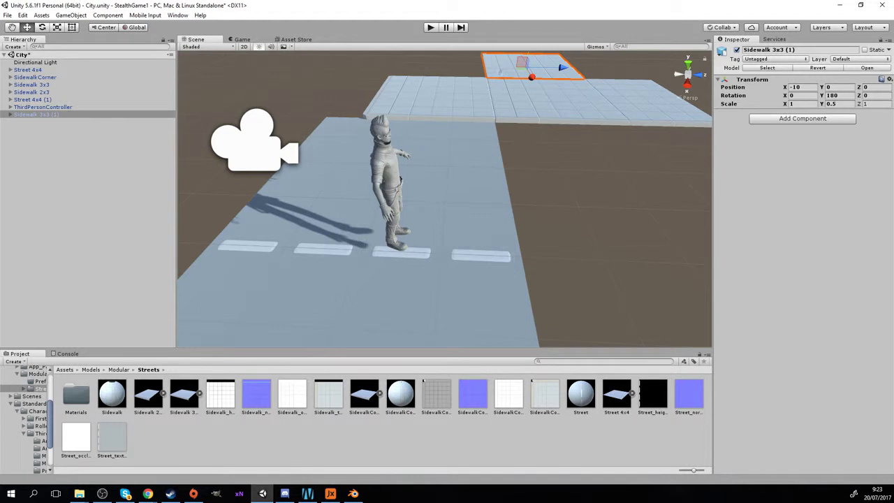
Delete the rotated sidewalk copy, Sidewalk 3x3 (1), from the City scene
right_click(35, 116)
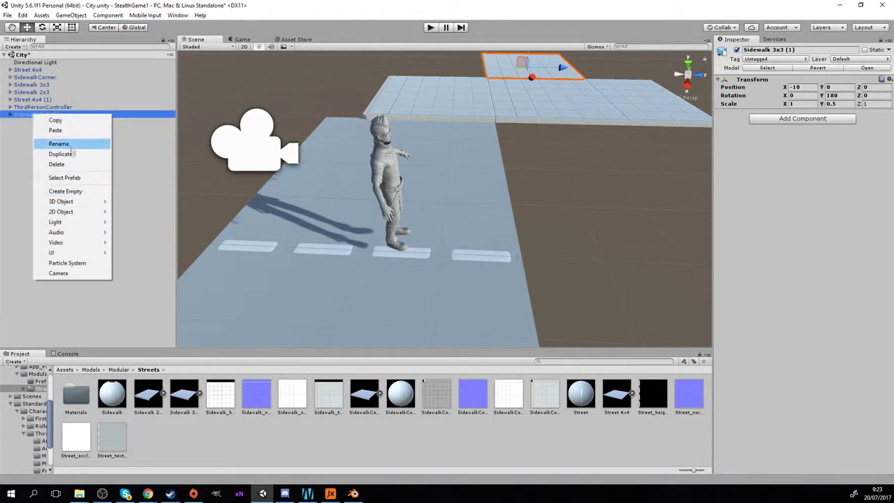
click(69, 164)
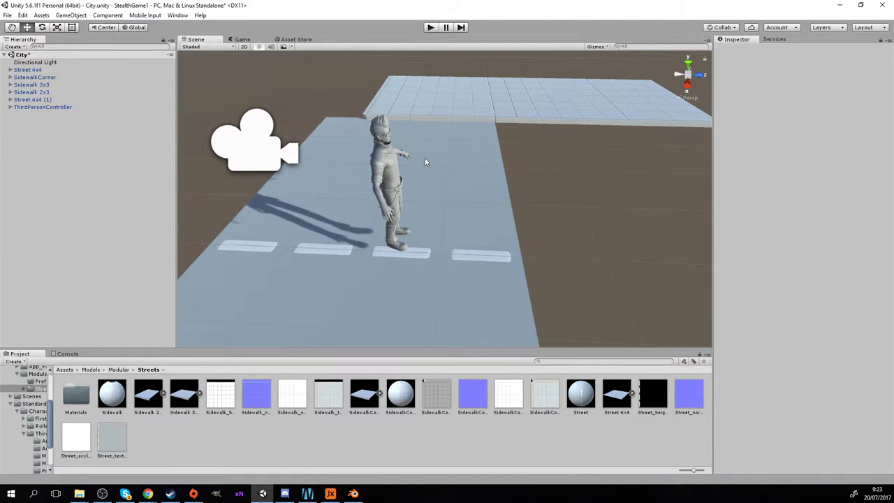